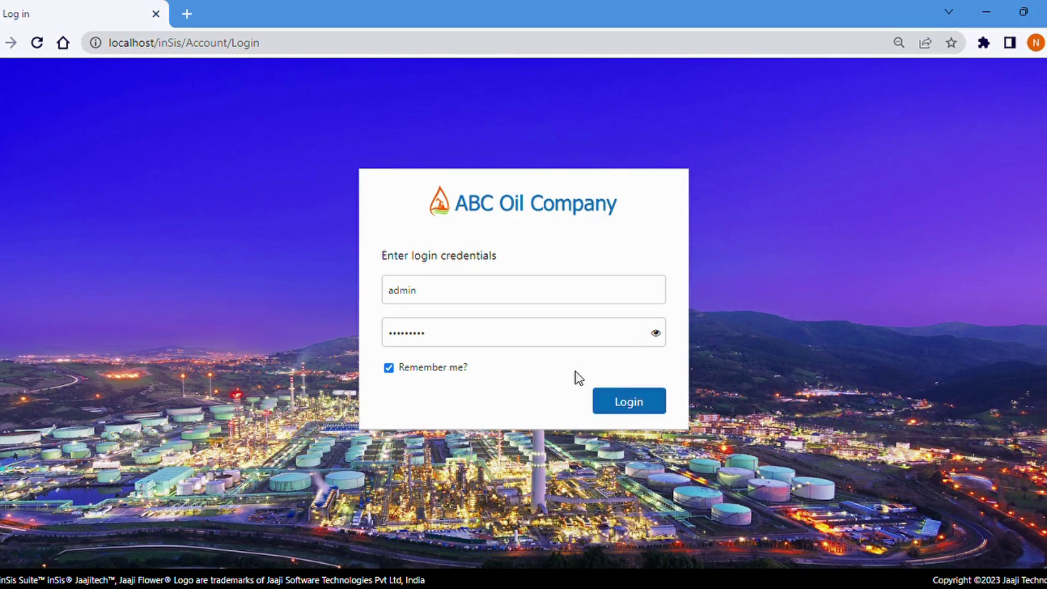
Step: Log in to inSis Suite with the pre-filled admin credentials
left_click(631, 406)
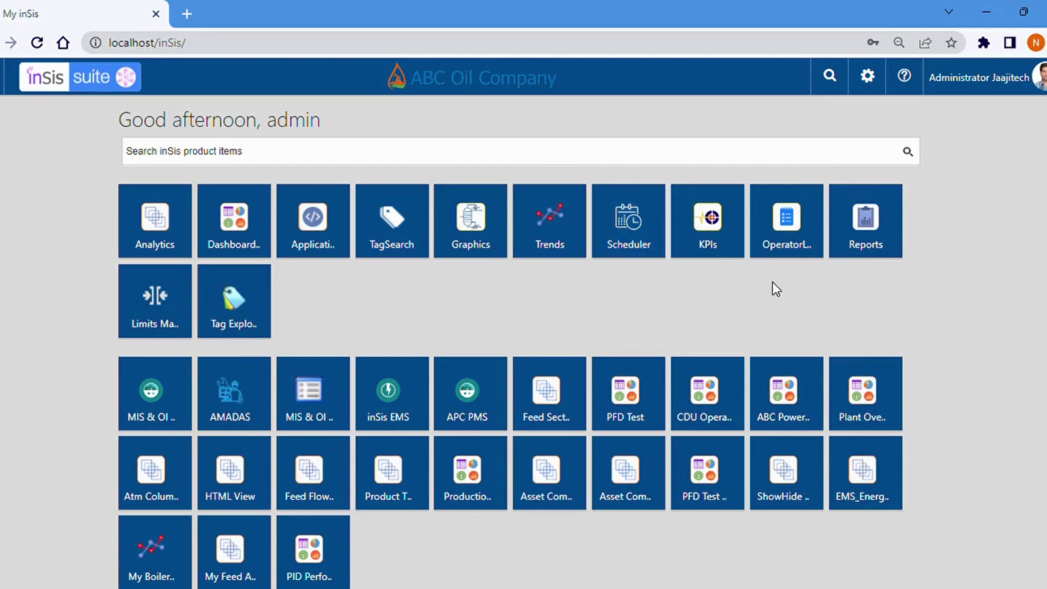
Step: Open Operator Logbook and create a new logbook under the ABC Oil Company asset
left_click(790, 257)
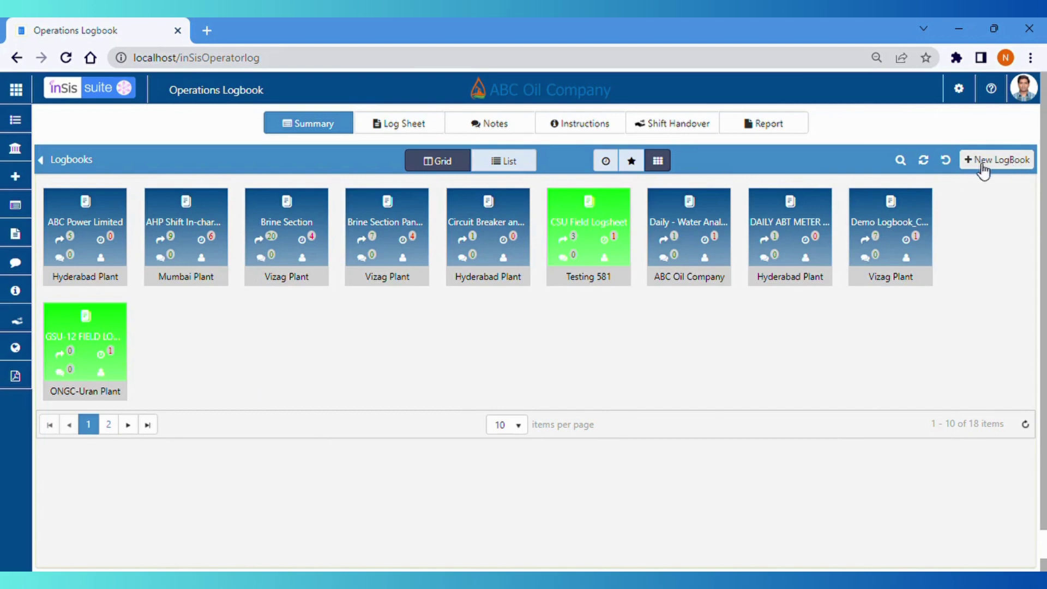
left_click(1016, 170)
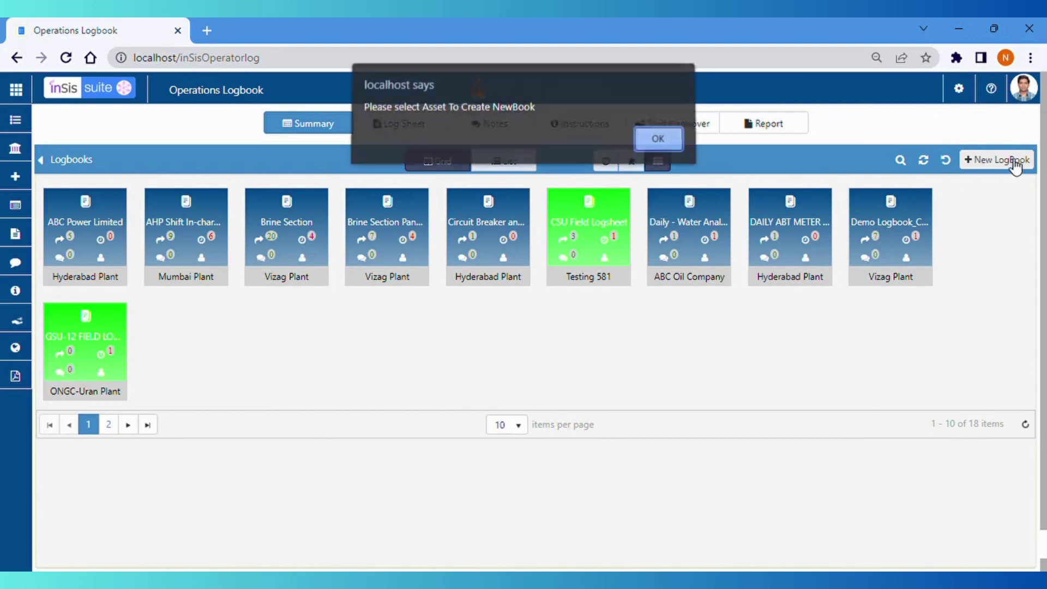
left_click(660, 143)
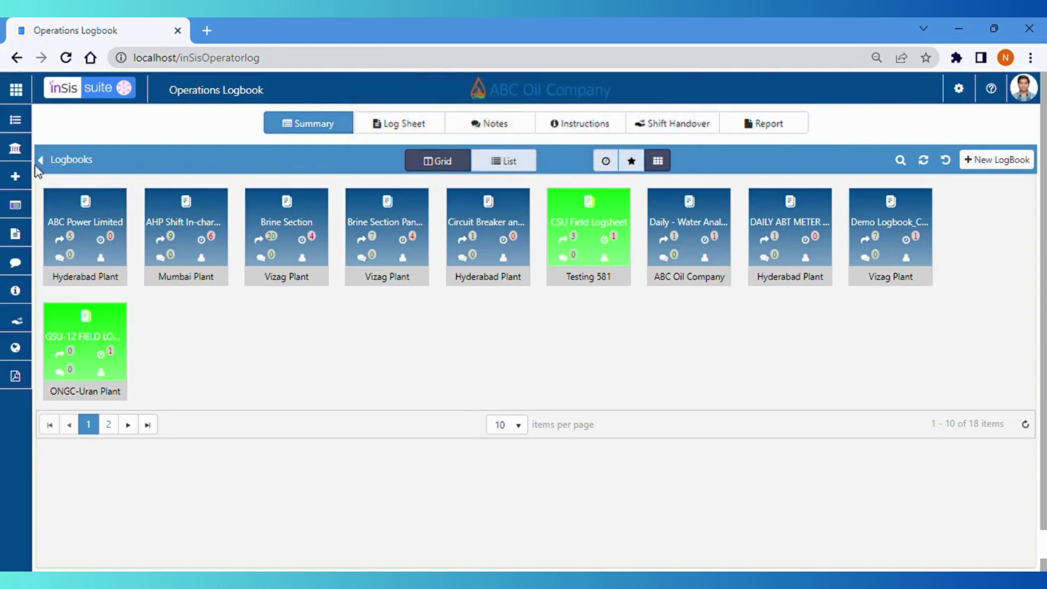
left_click(7, 131)
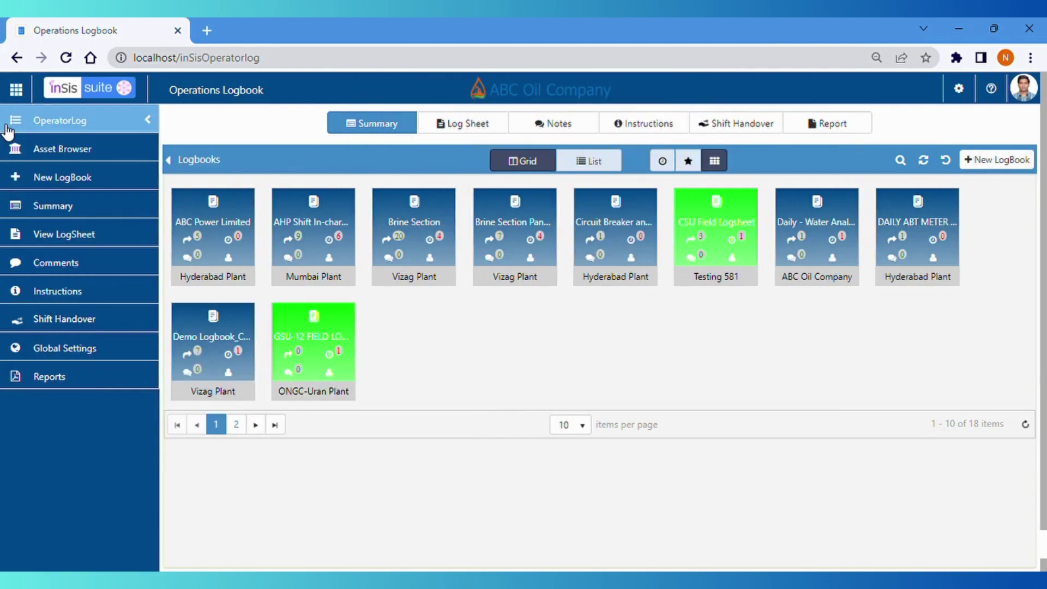
left_click(41, 151)
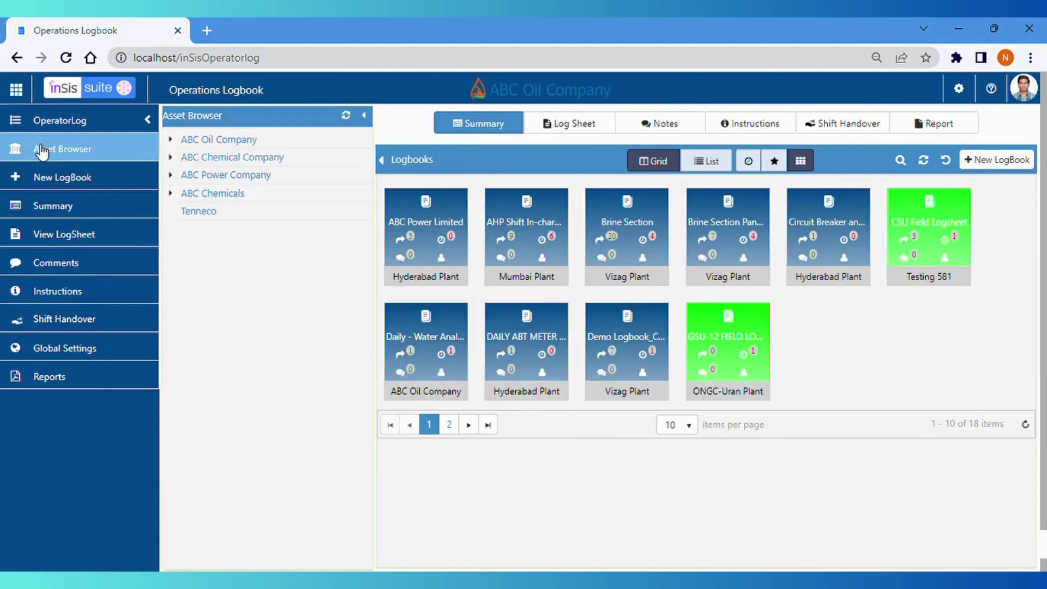
left_click(235, 141)
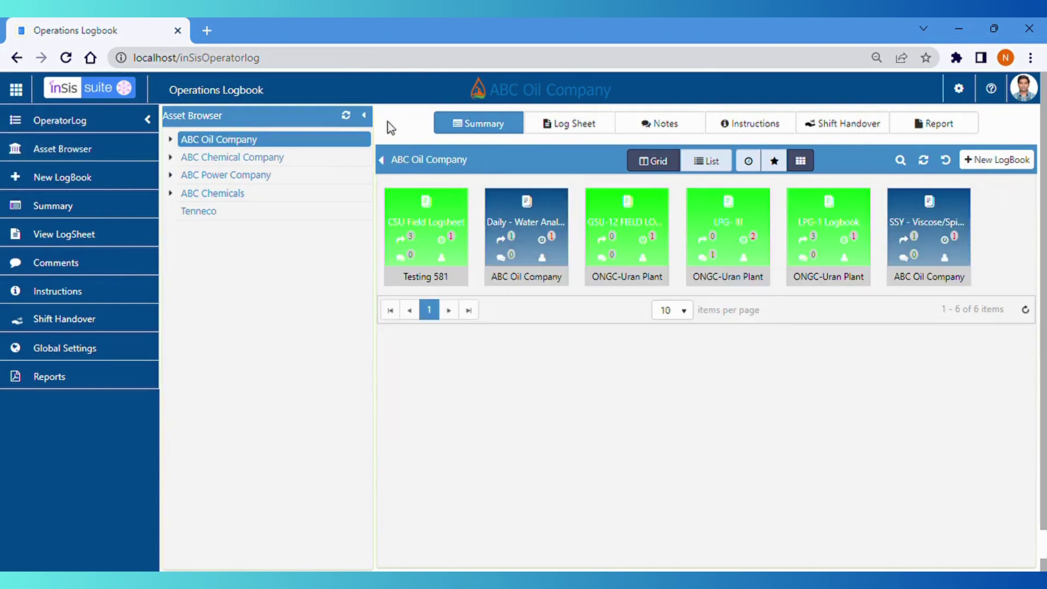
left_click(364, 116)
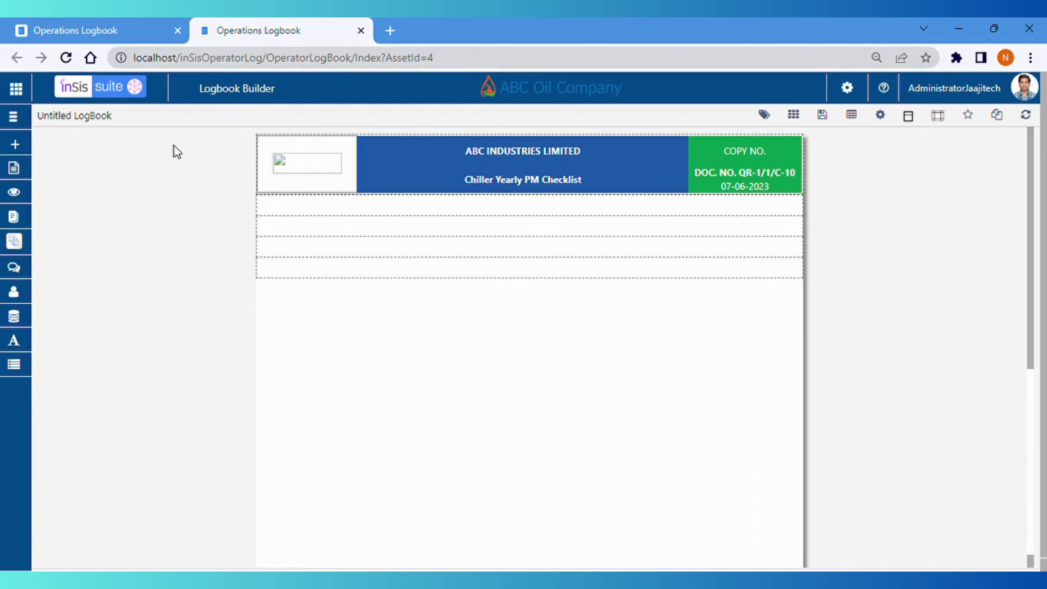
Step: Rename 'Untitled LogBook' to 'Training Logbook'
left_click(126, 127)
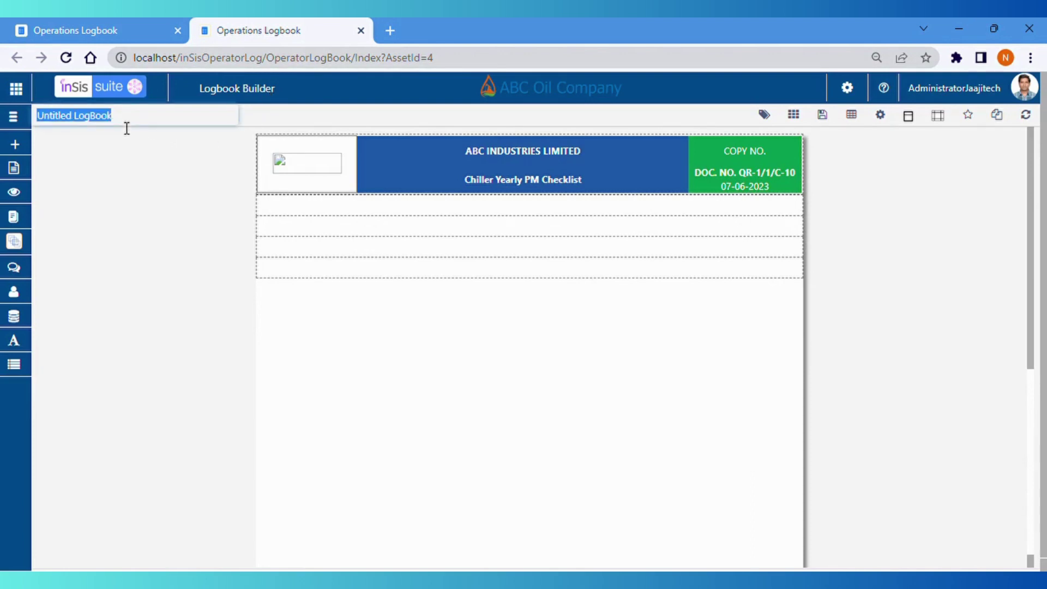
type("Training")
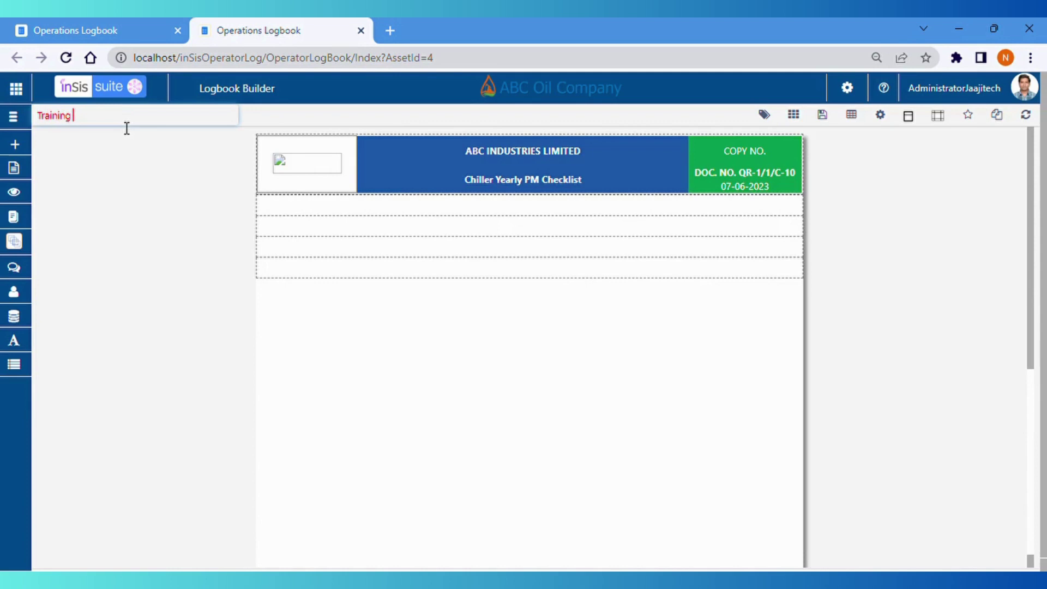
type(" Logbook")
key("ctrl+a")
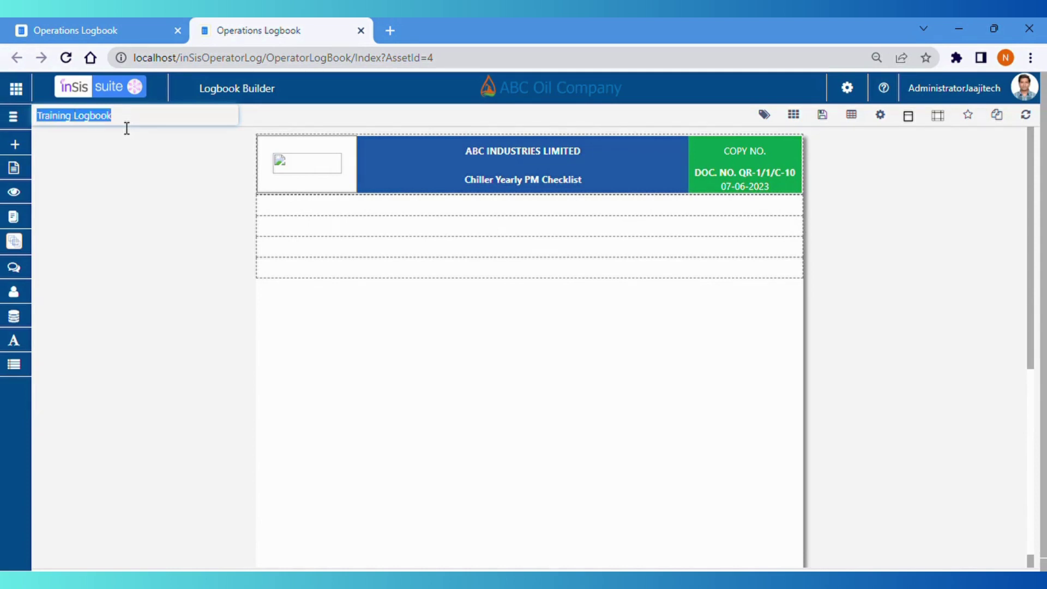
Step: Review the logbook's title, subtitle, description and asset settings, keeping the Default type
left_click(699, 235)
left_click(887, 120)
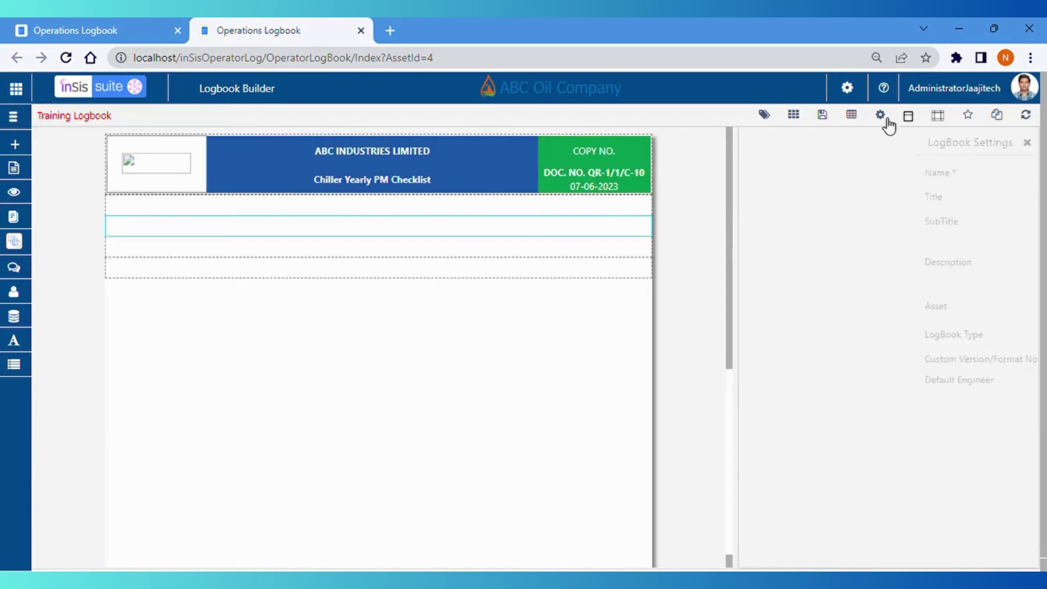
double_click(897, 199)
left_click(901, 222)
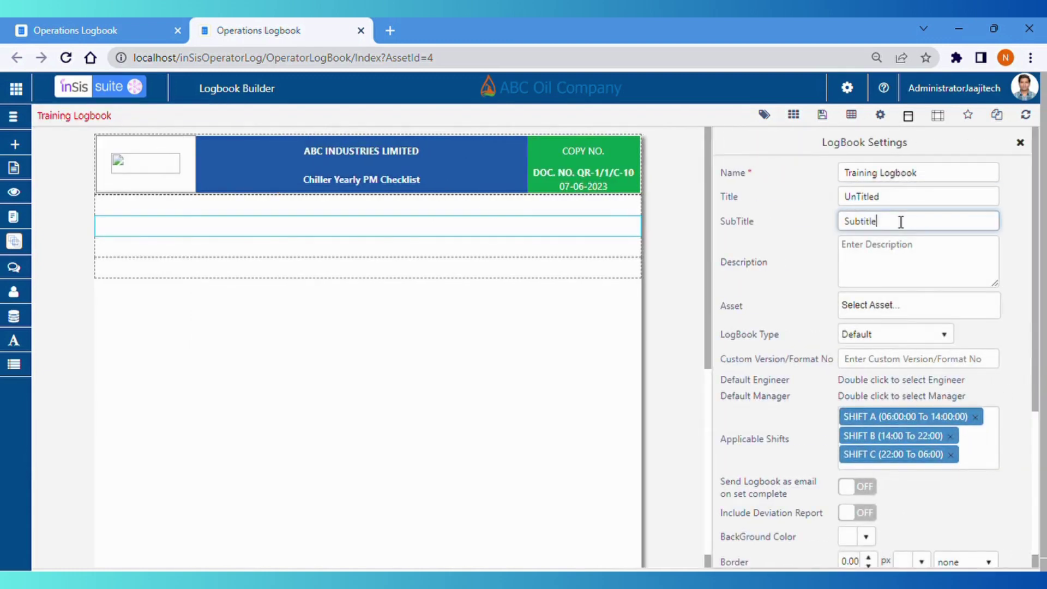
double_click(901, 222)
left_click(899, 266)
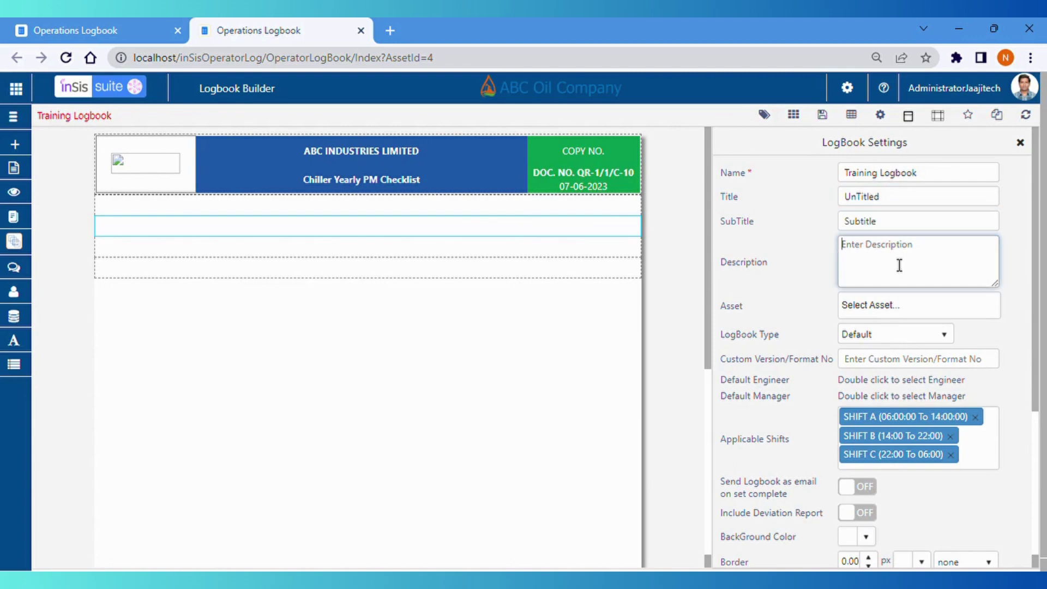
left_click(892, 306)
left_click(889, 335)
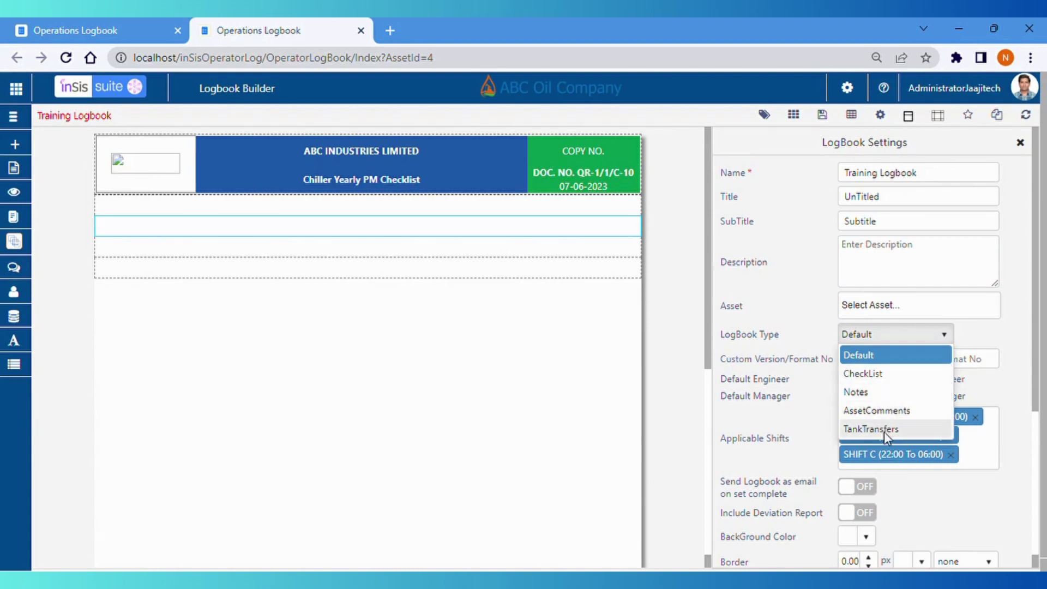
left_click(1010, 394)
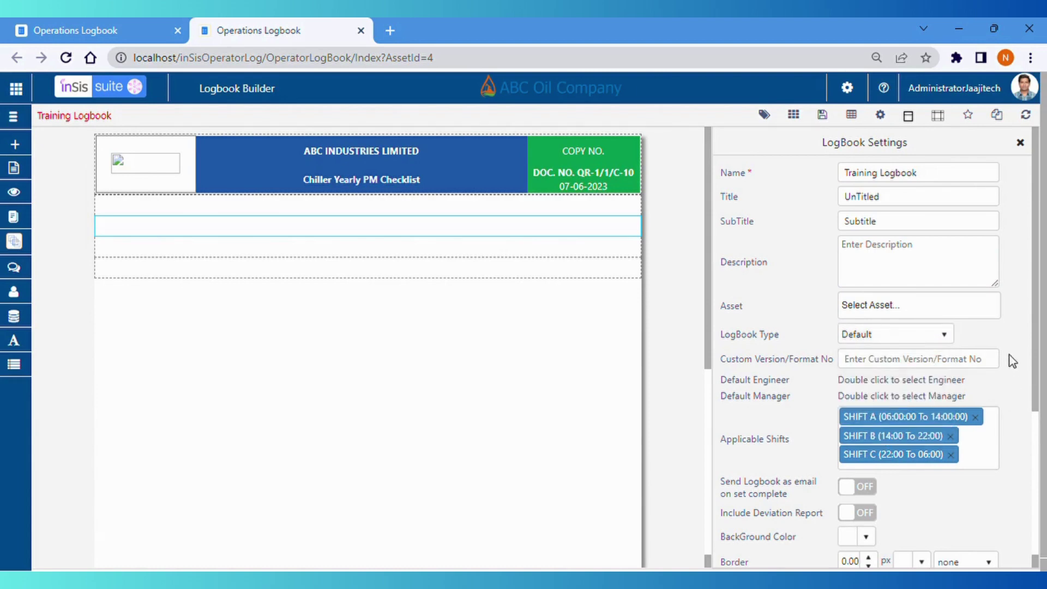
Step: Leave the applicable shifts as is and assign DefaultHeader and DefaultFooter
scroll(926, 343, "down", 1)
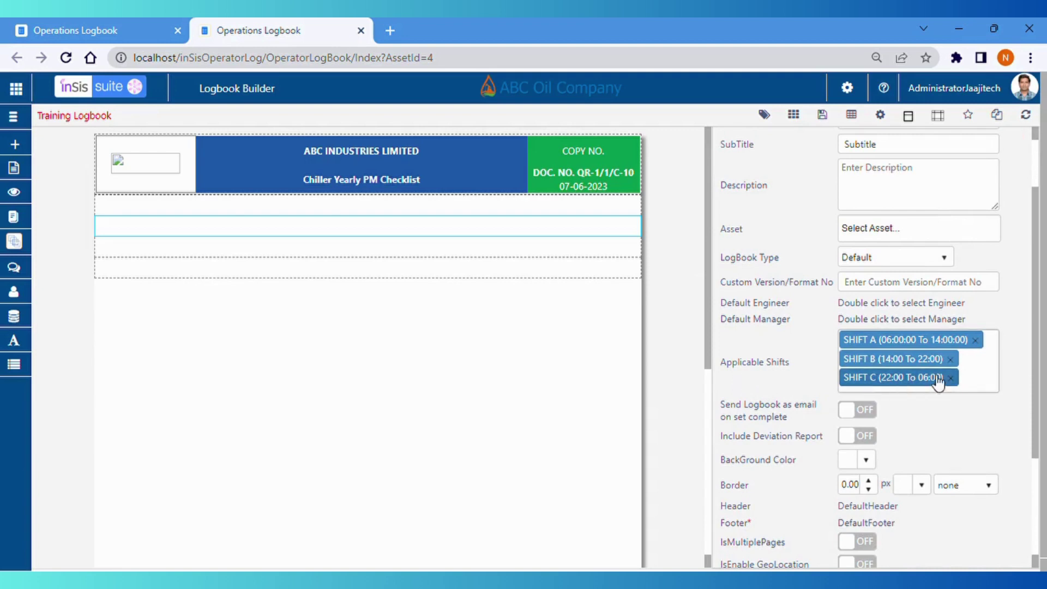
left_click(985, 388)
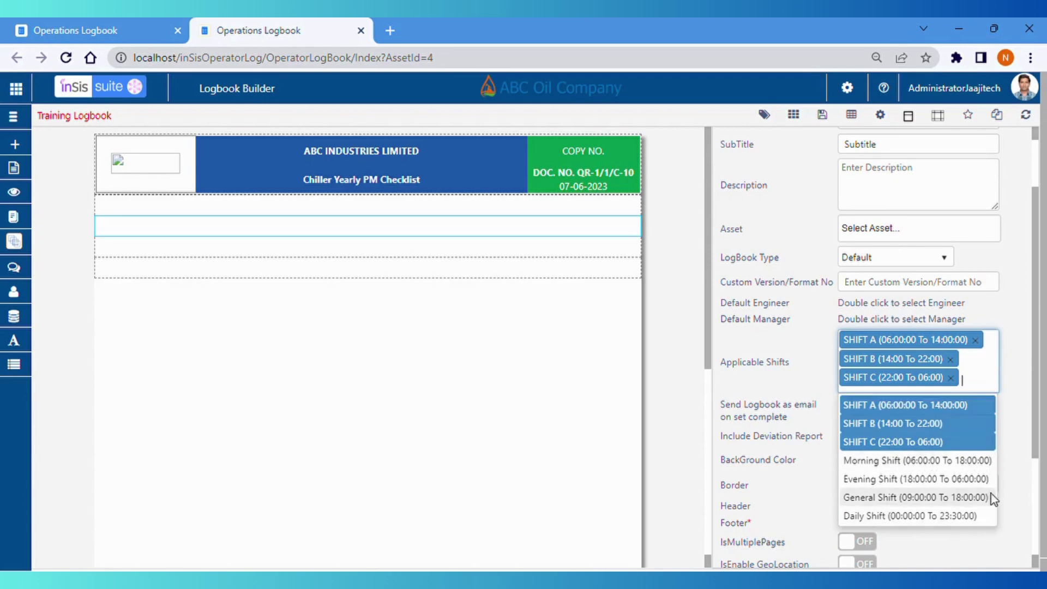
left_click(1012, 463)
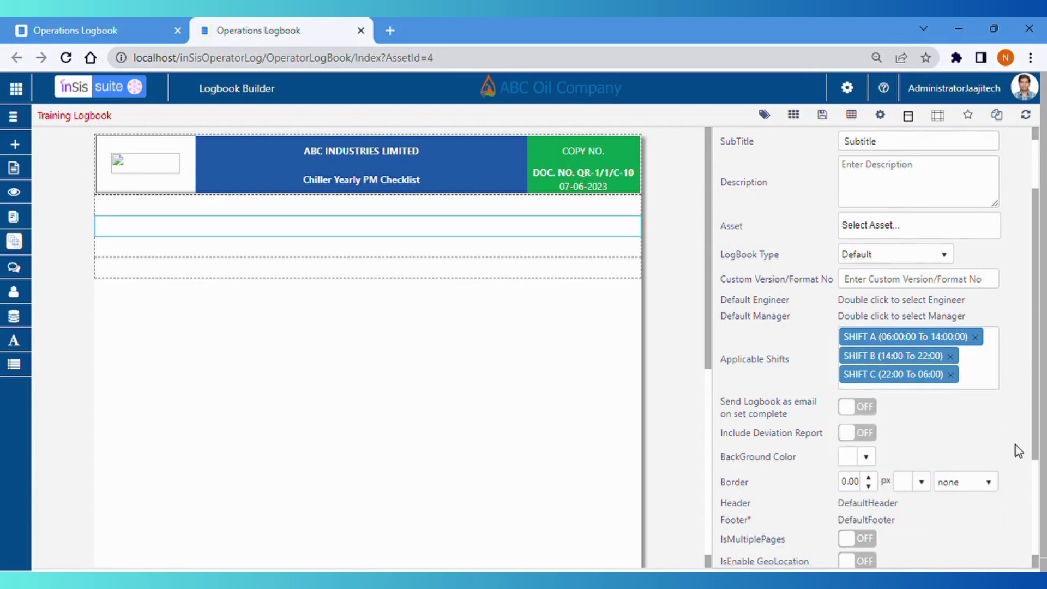
scroll(1015, 449, "down", 3)
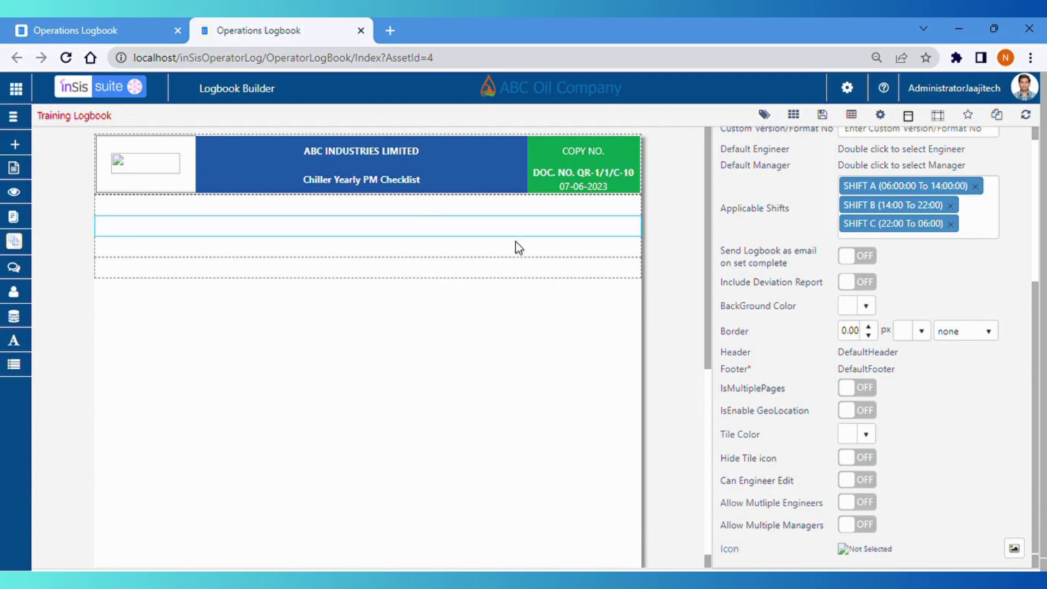
scroll(897, 318, "down", 1)
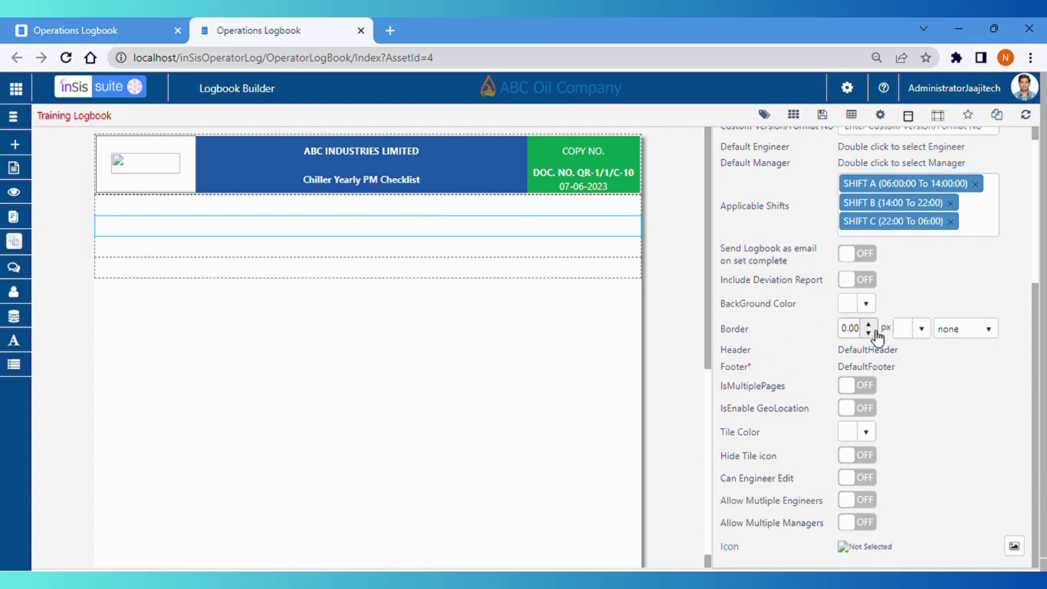
left_click(893, 354)
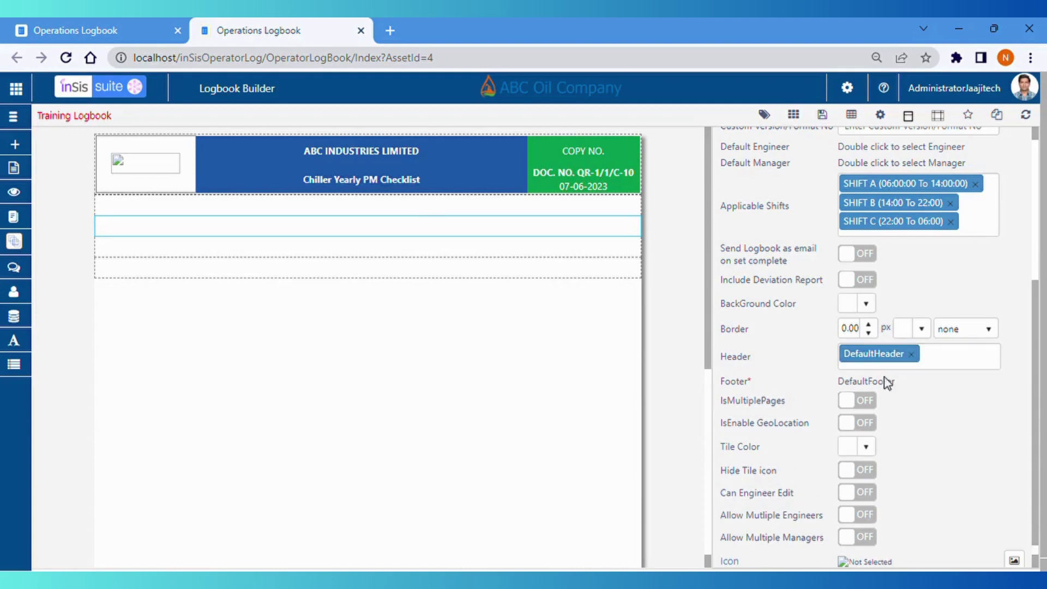
left_click(890, 379)
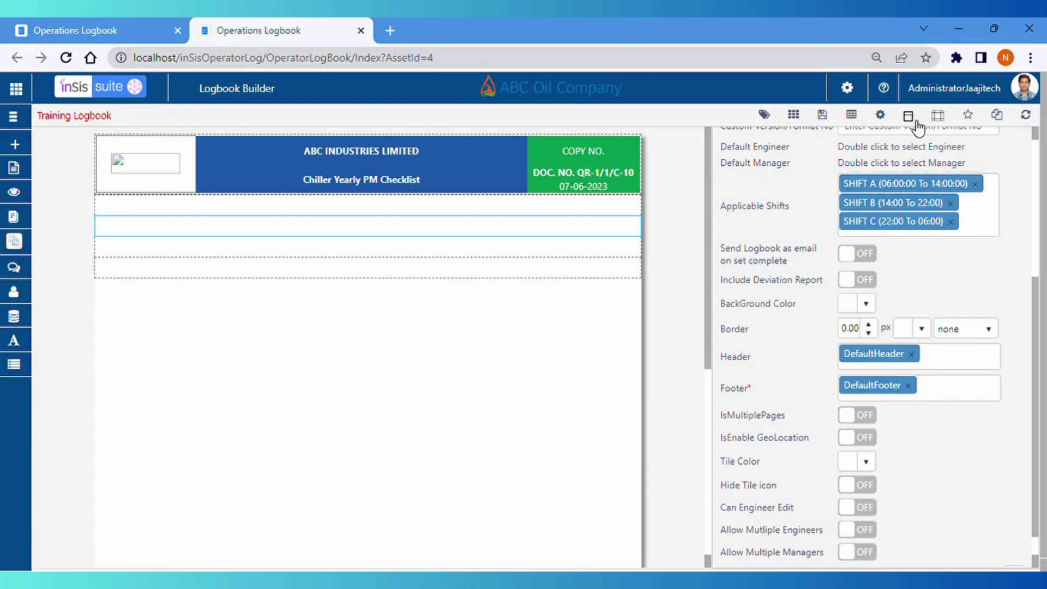
Step: Turn on IsMultiplePages for the Training Logbook
triple_click(912, 417)
scroll(916, 415, "down", 1)
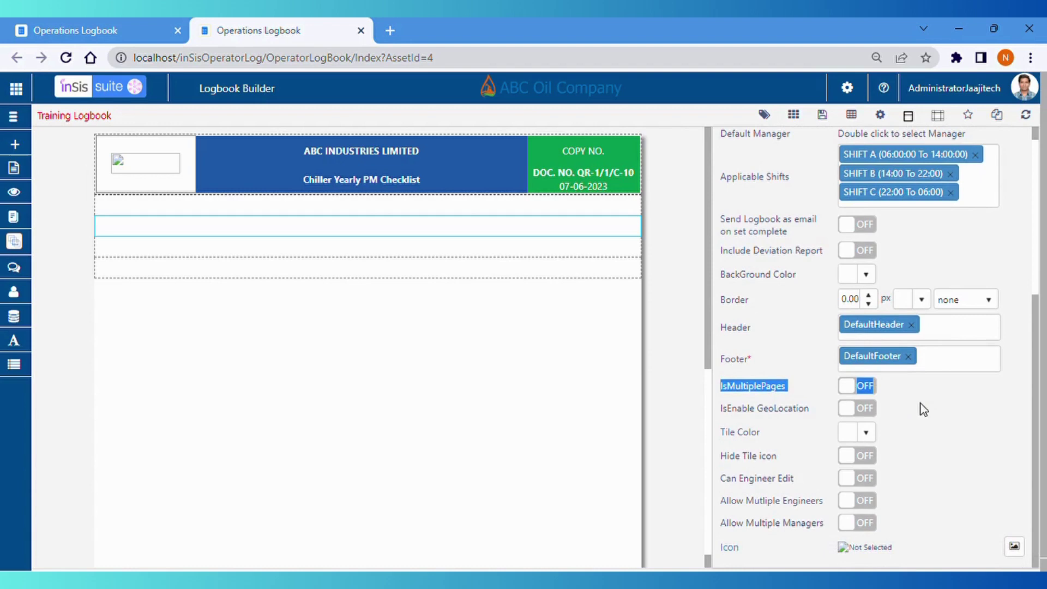
left_click(922, 409)
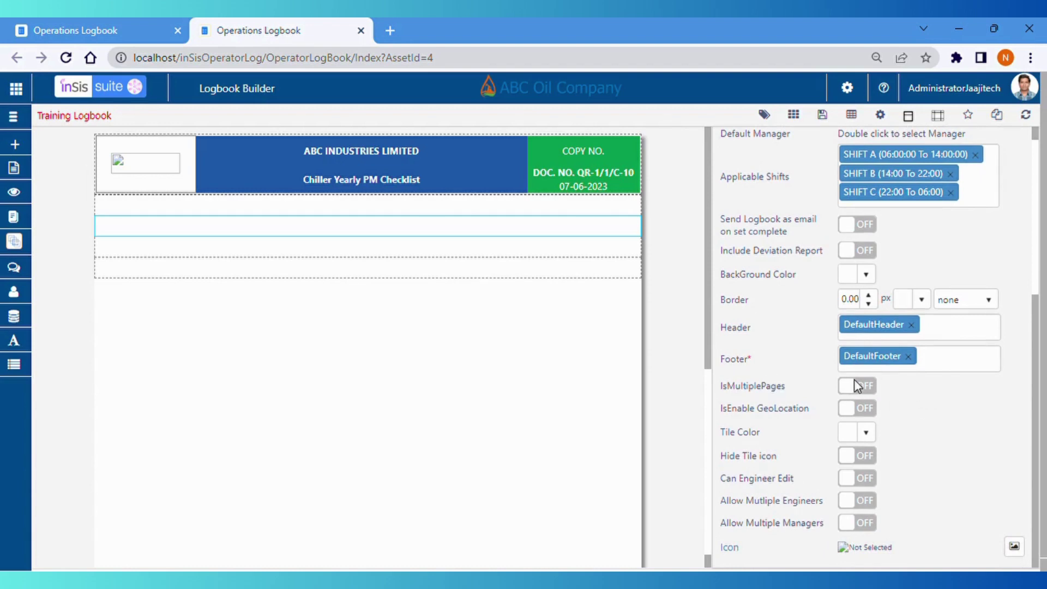
left_click(856, 385)
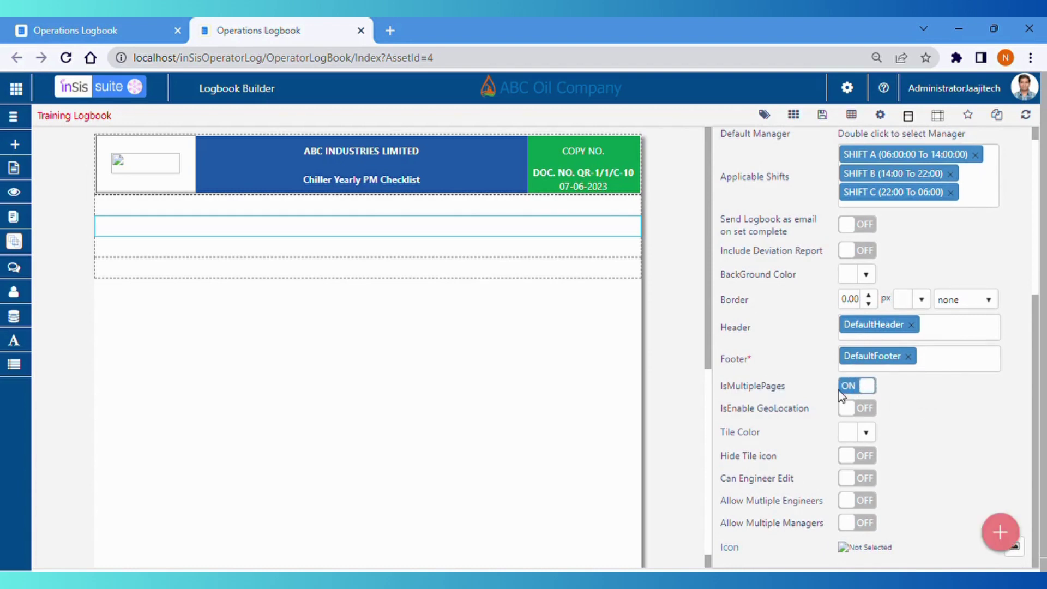
Step: Add a second page, then delete it so the logbook keeps a single page
left_click(1006, 532)
scroll(659, 349, "down", 1)
scroll(658, 349, "down", 10)
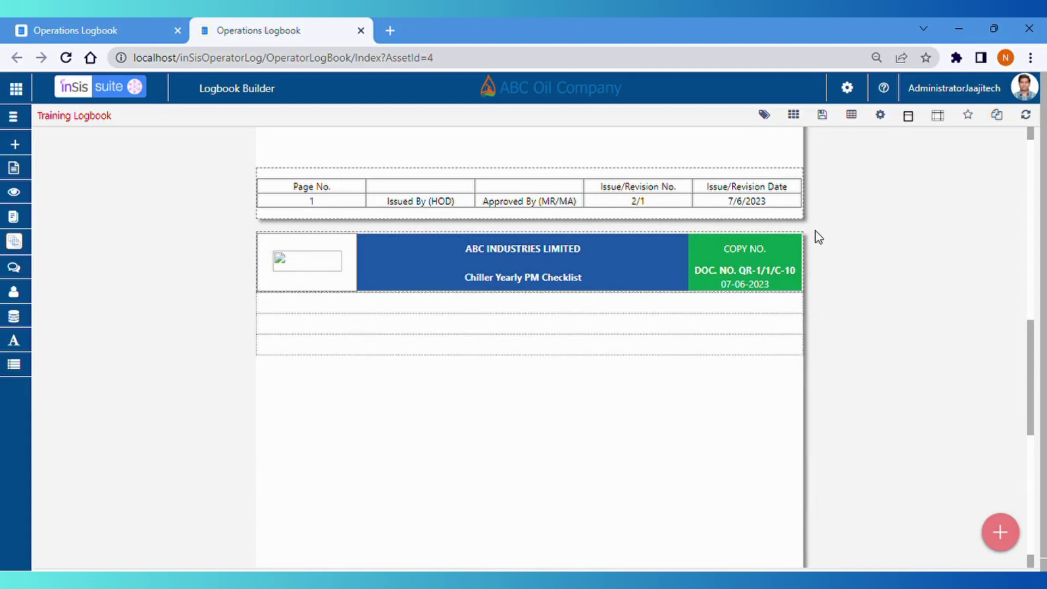
left_click(804, 229)
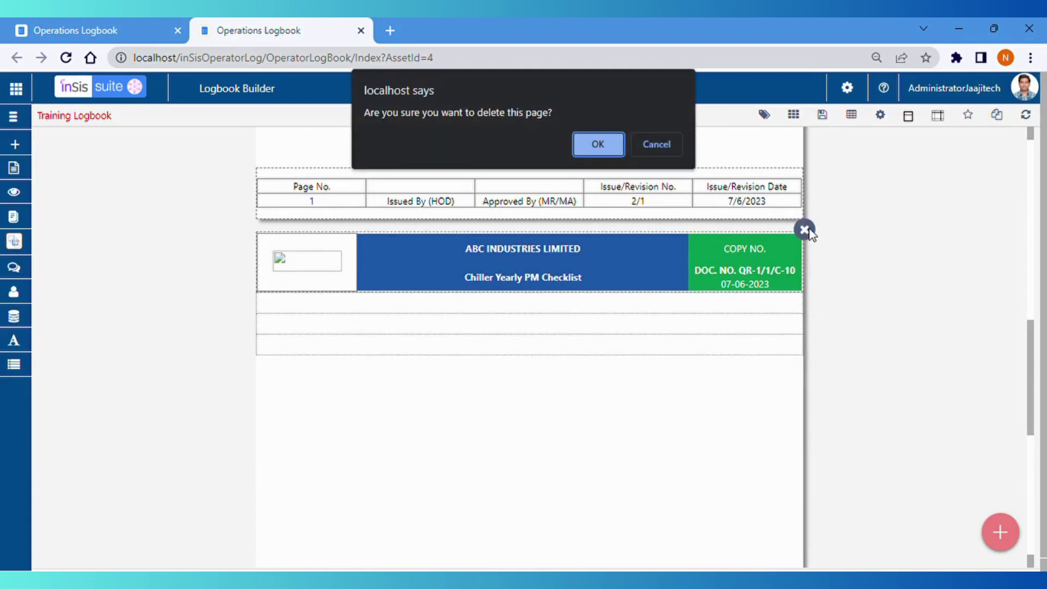
left_click(605, 141)
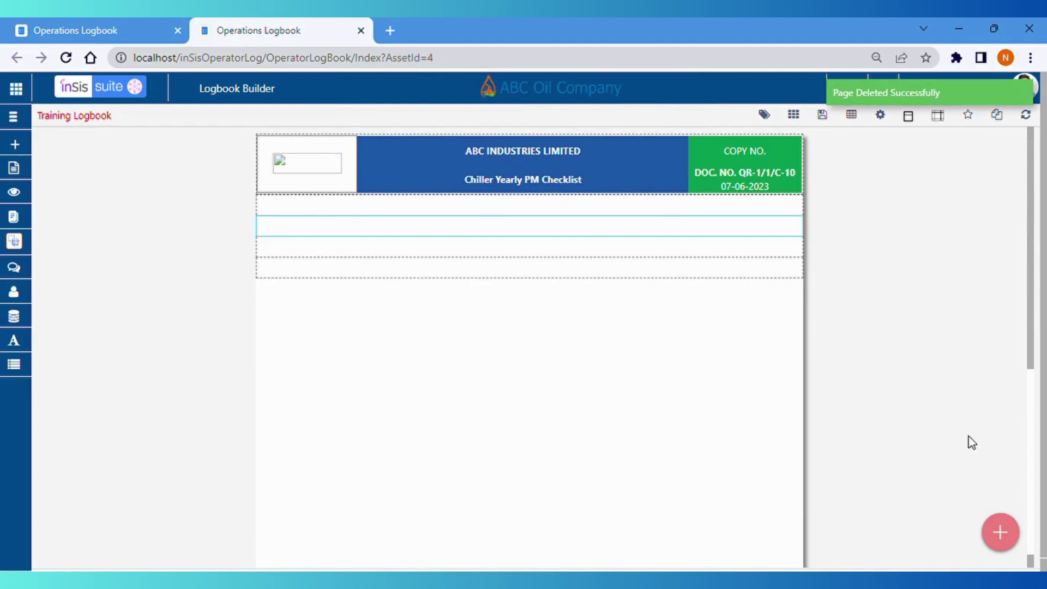
left_click(881, 116)
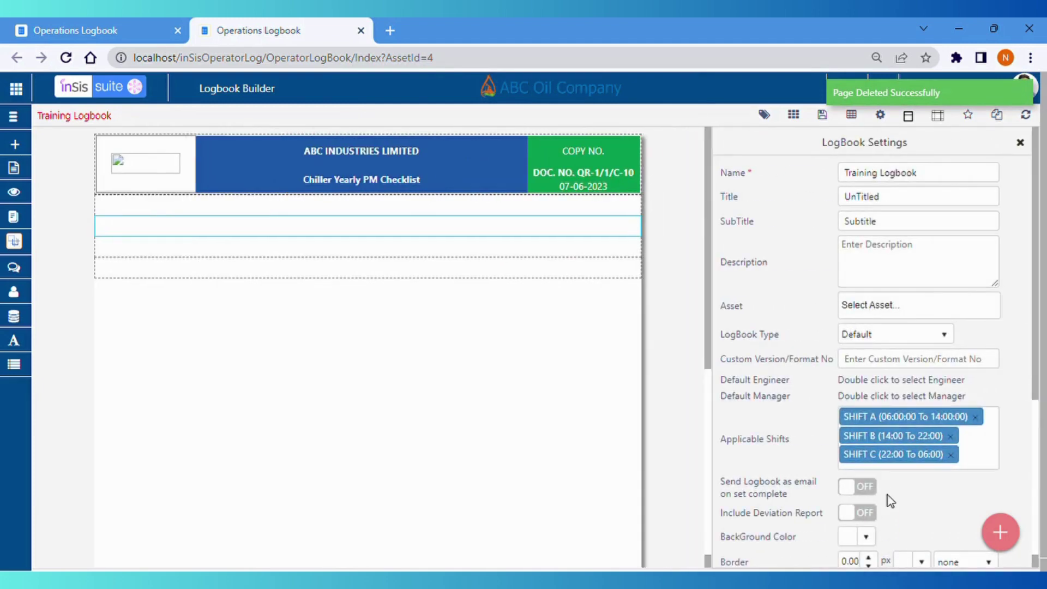
scroll(888, 507, "down", 5)
scroll(888, 511, "down", 1)
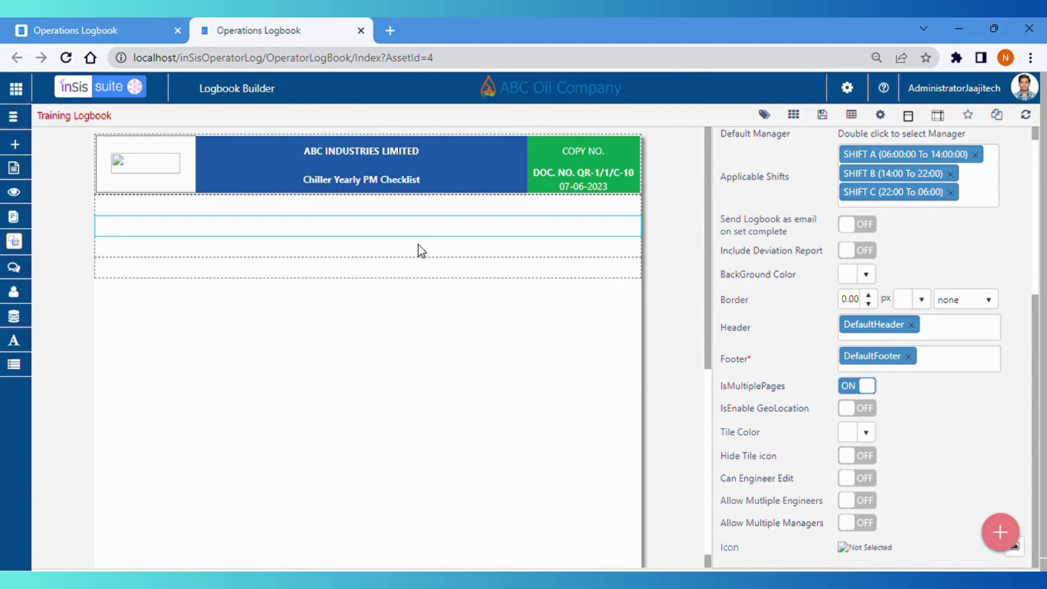
left_click(126, 24)
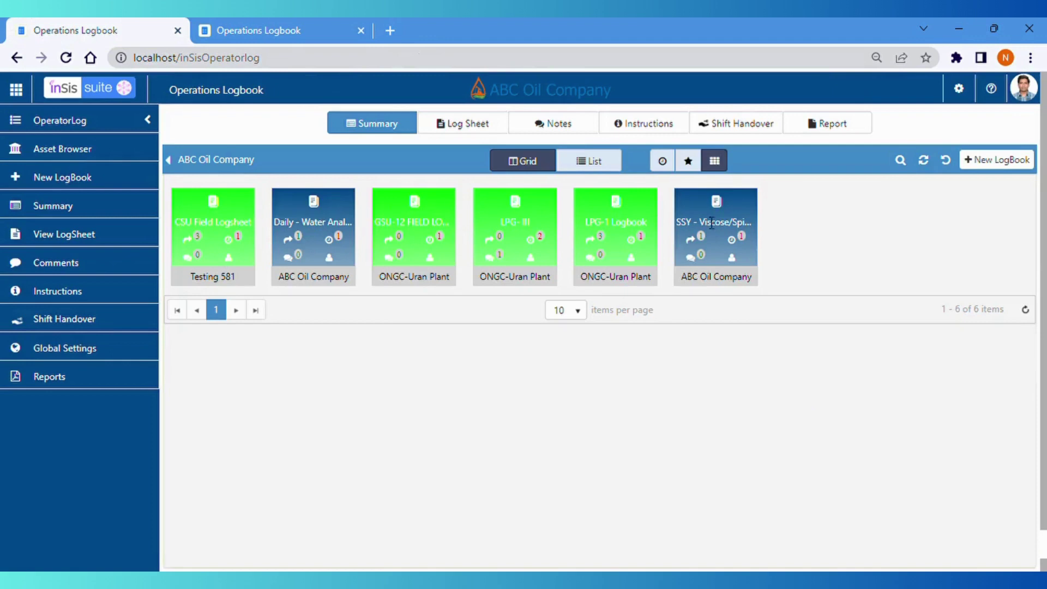
left_click(276, 24)
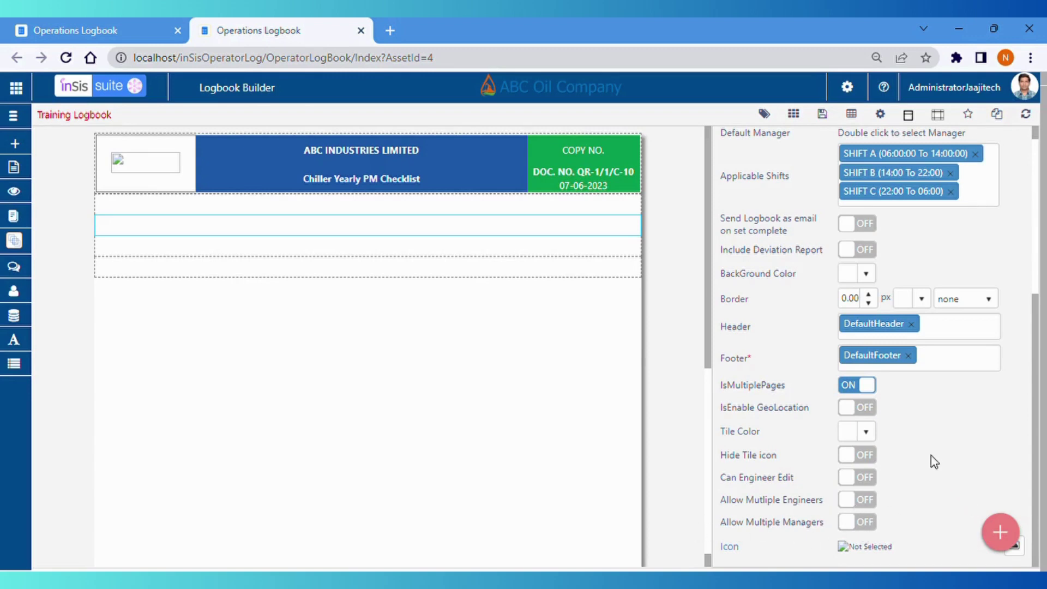
scroll(931, 458, "up", 5)
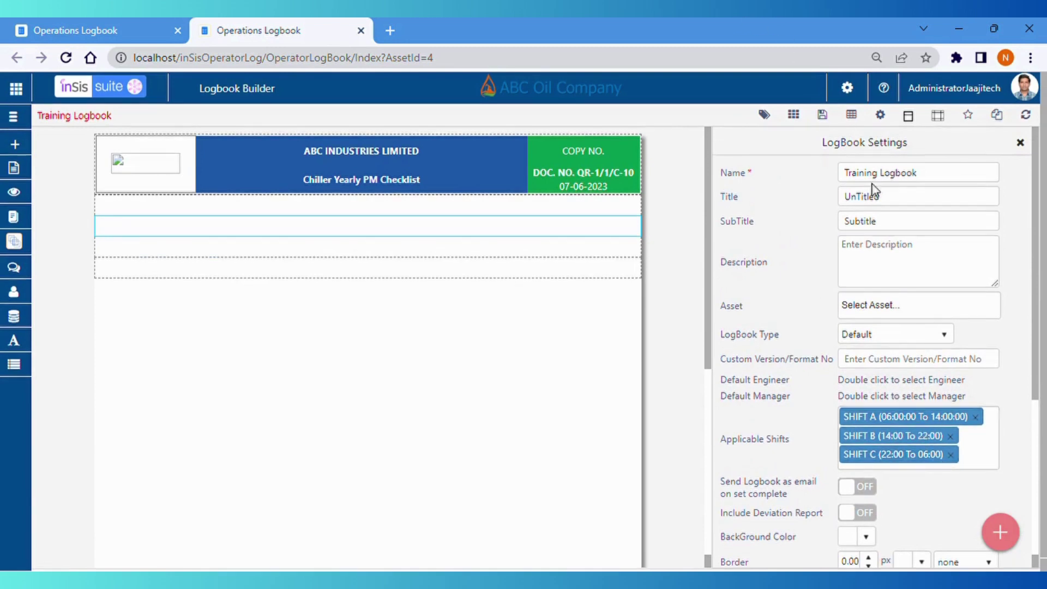
Step: Set the page size to A3 (29.7 × 42 cm) in Page Settings
left_click(1020, 143)
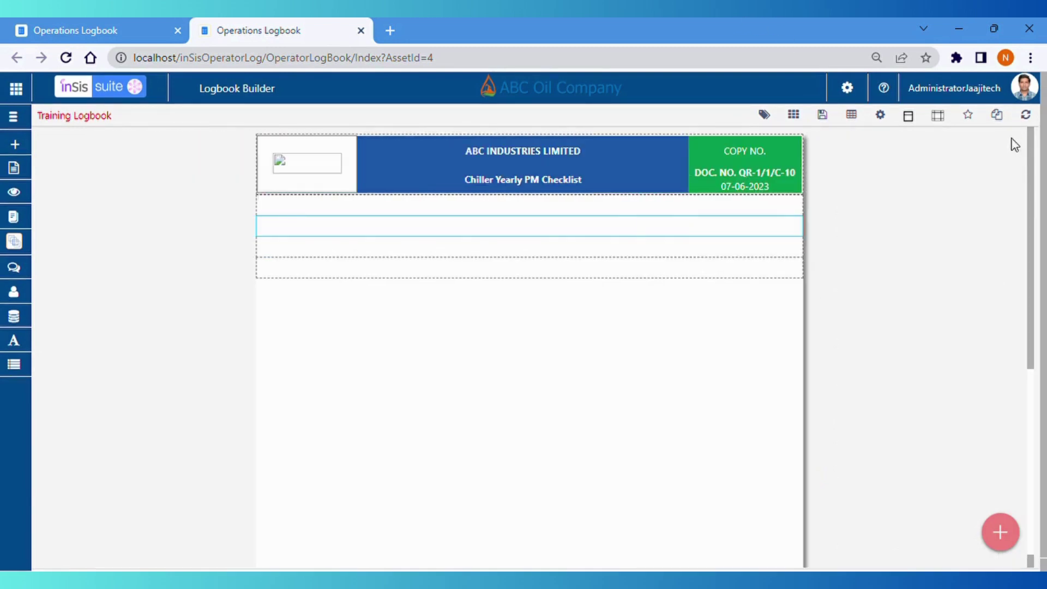
left_click(939, 117)
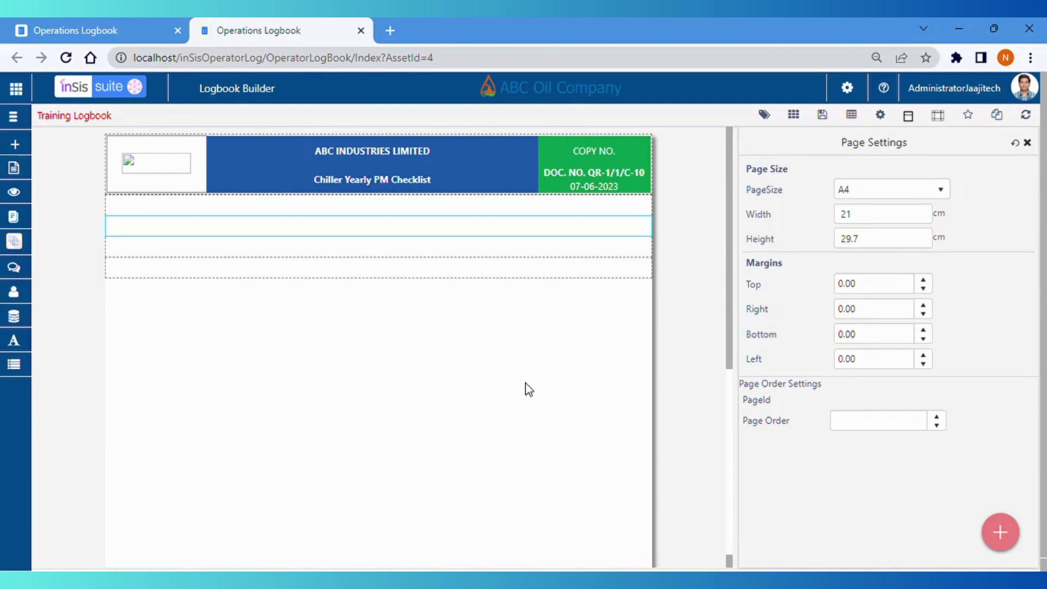
left_click(870, 192)
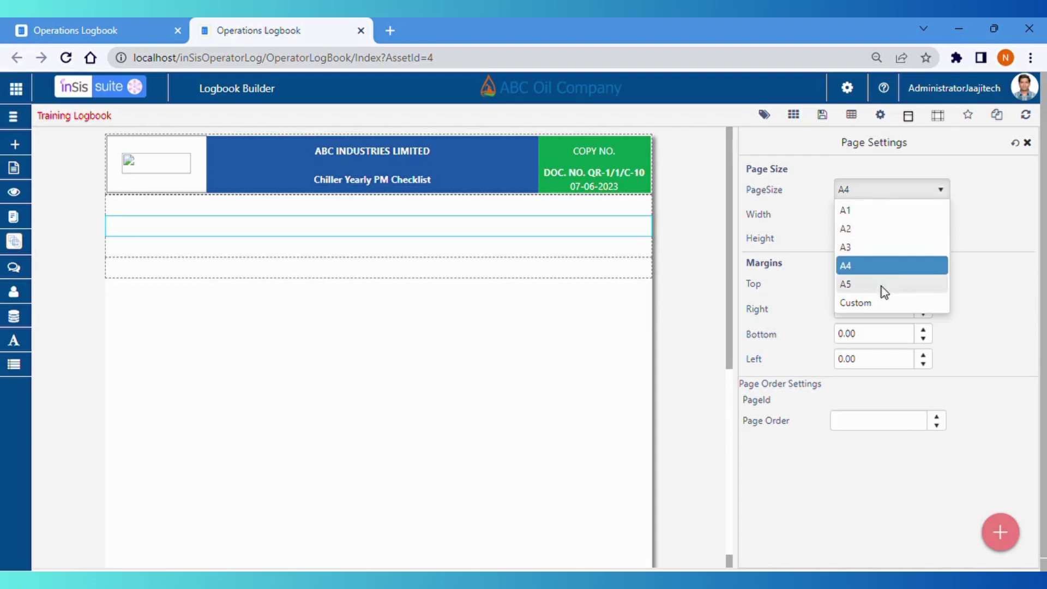
left_click(856, 302)
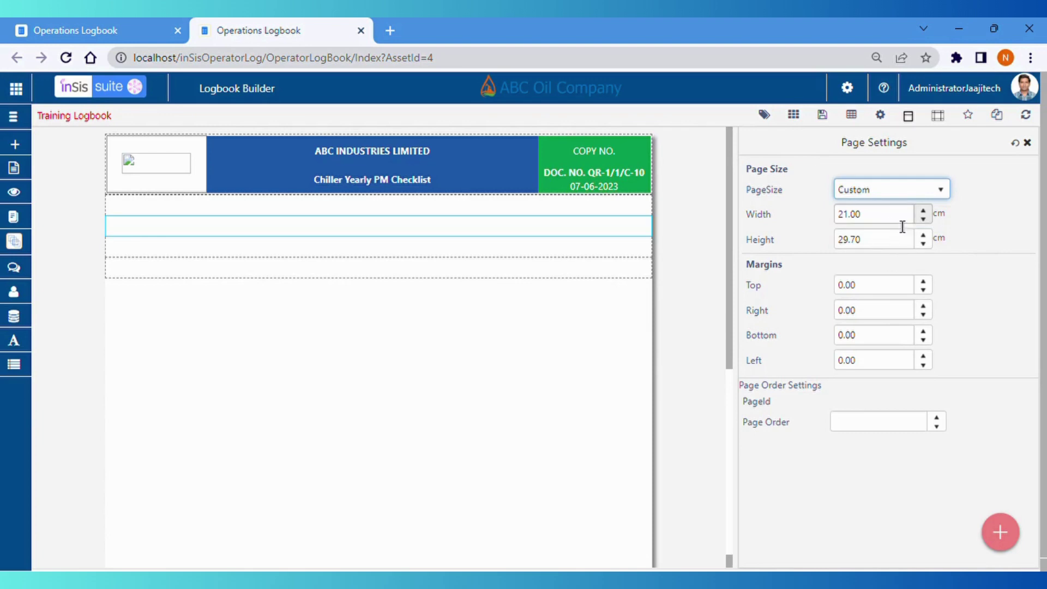
left_click(919, 197)
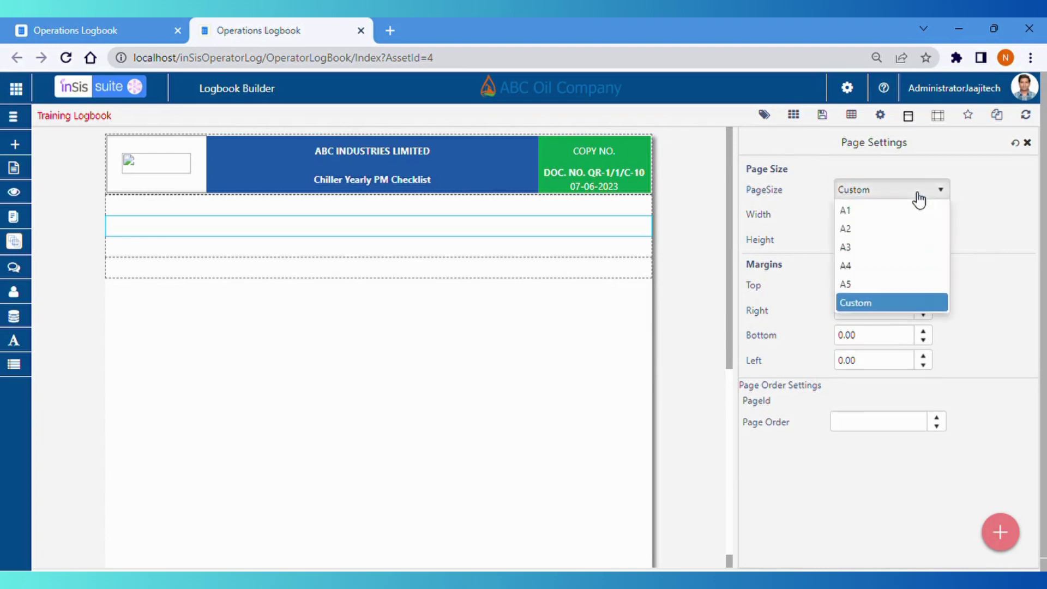
left_click(871, 248)
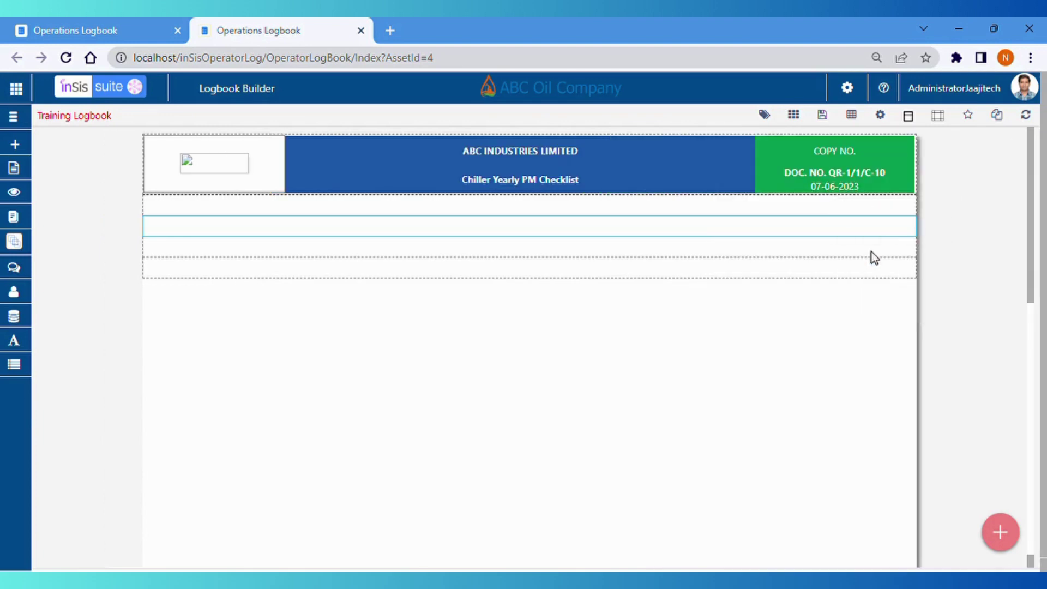
left_click(946, 125)
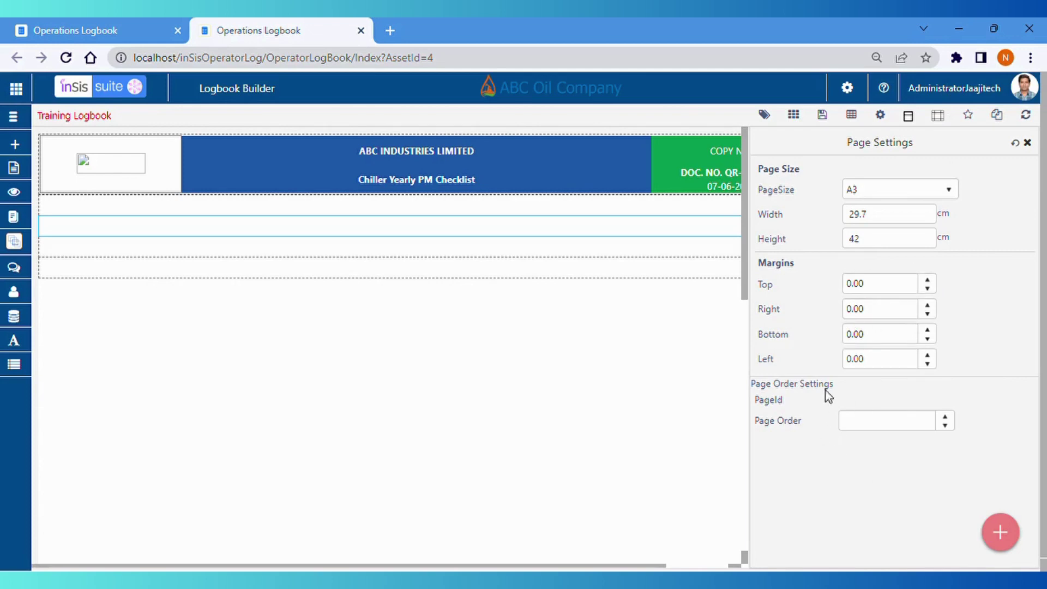
left_click(1027, 142)
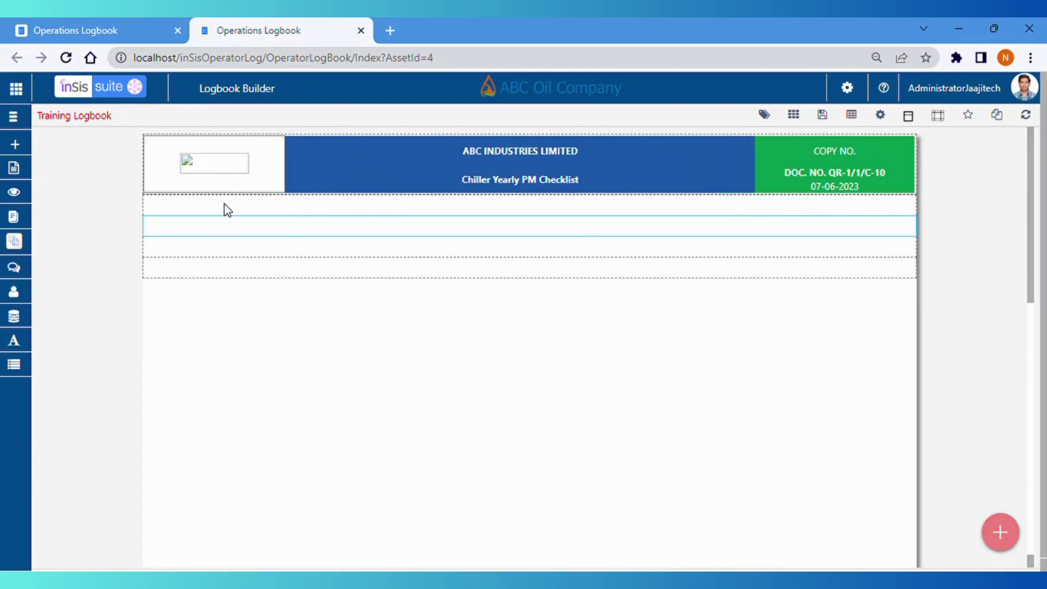
Step: Insert four rows into the table below the header, growing it to 233 px
left_click(233, 254)
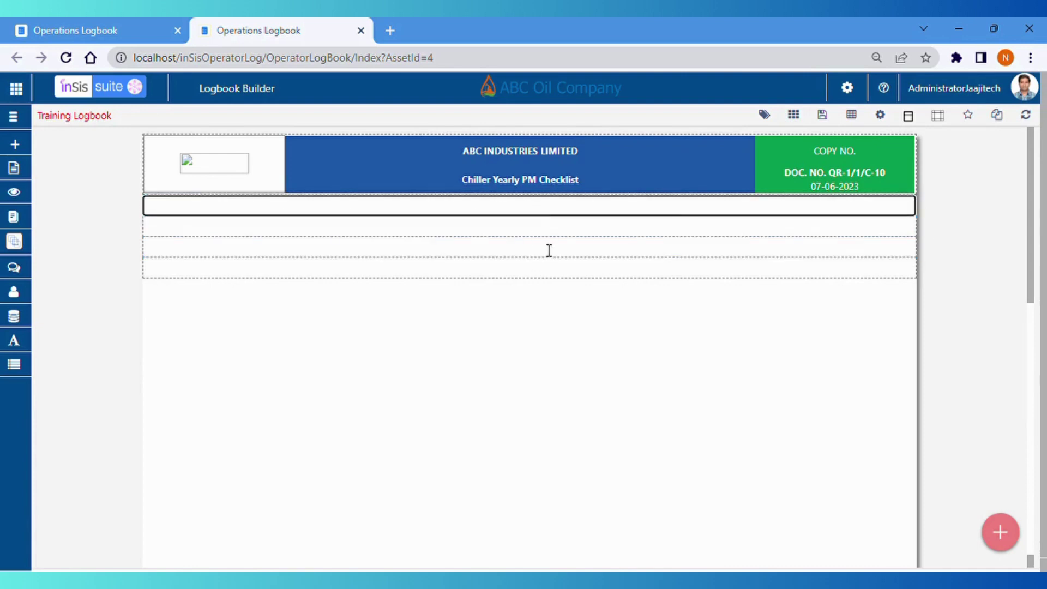
left_click(853, 116)
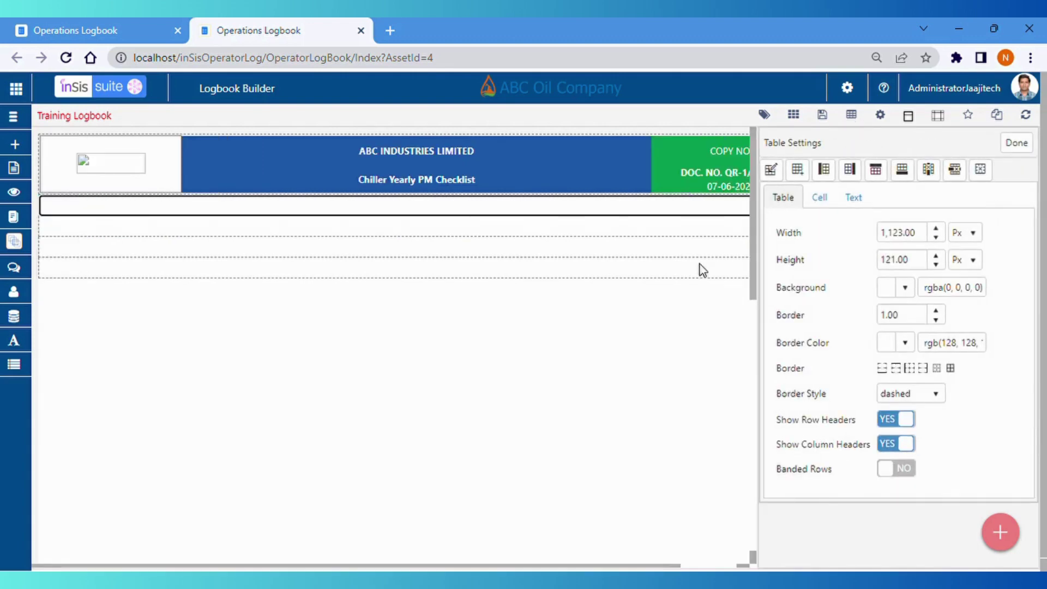
left_click(909, 175)
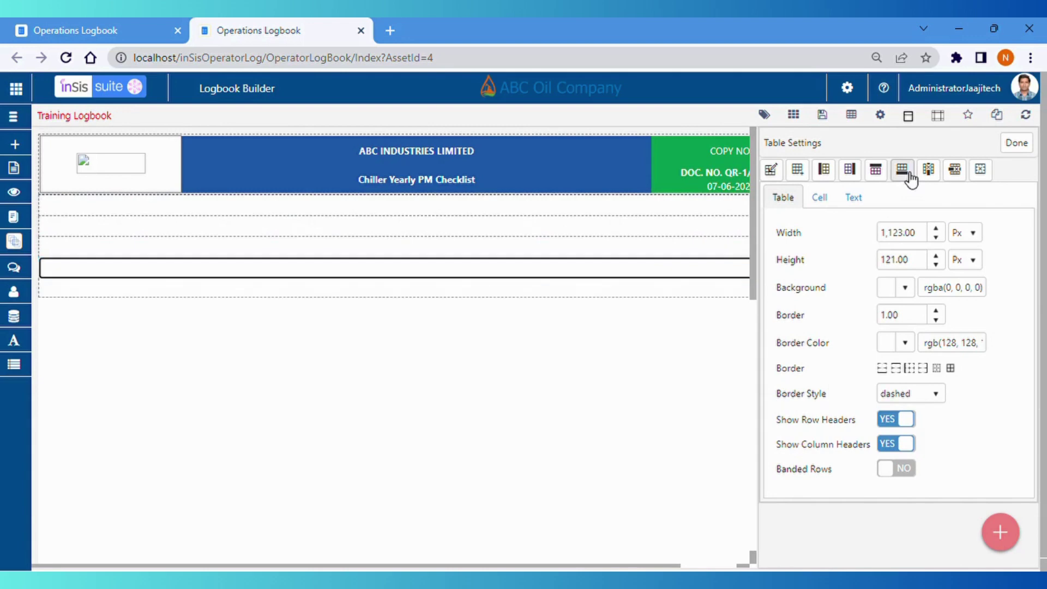
left_click(908, 176)
left_click(909, 175)
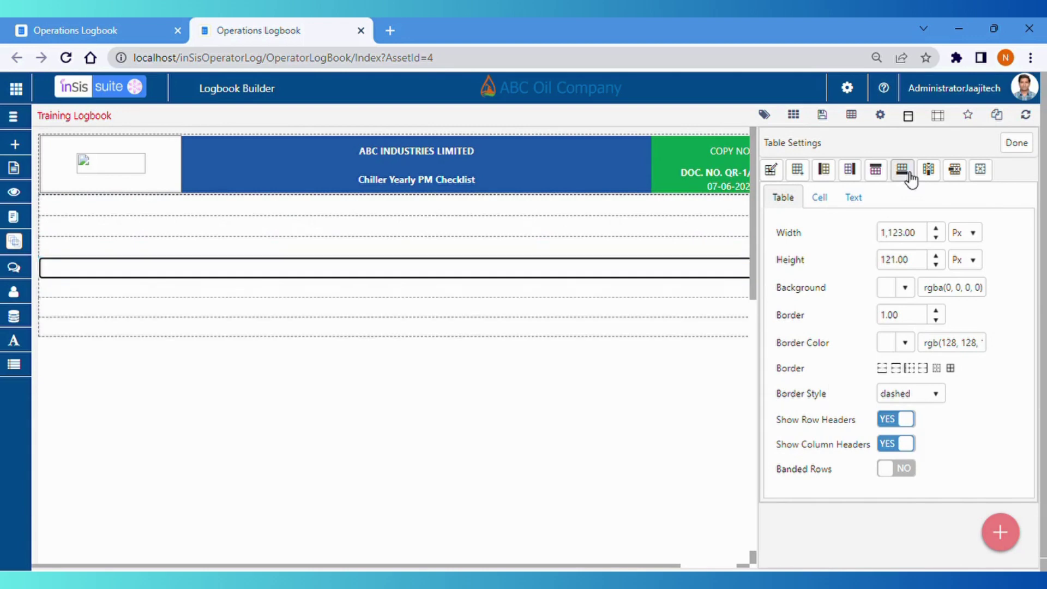
left_click(908, 176)
left_click(654, 212)
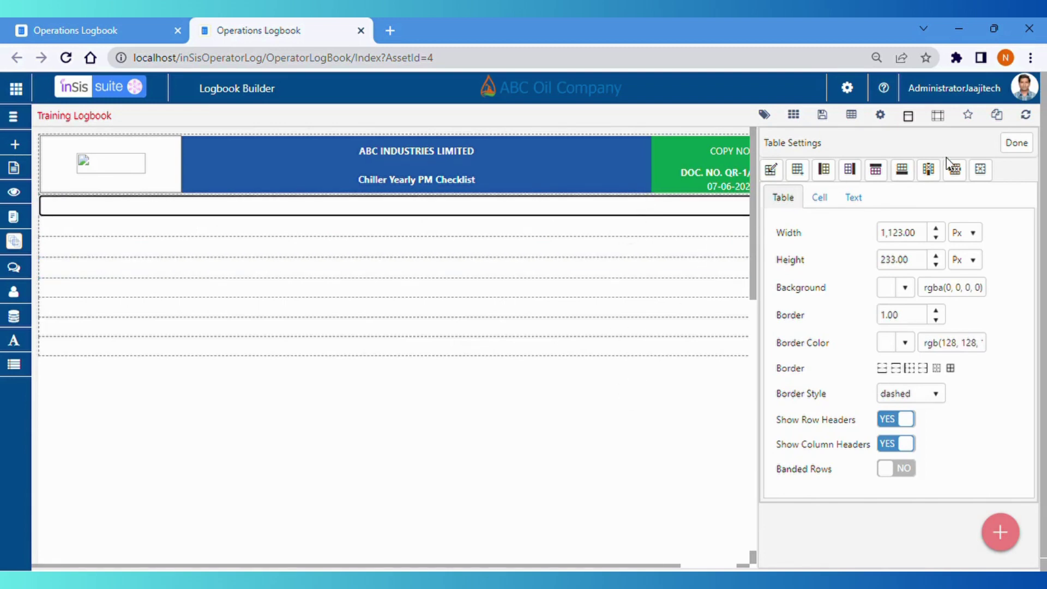
Step: Enter 'Infoview' in the first row under the header and make it bold italic
left_click(1018, 143)
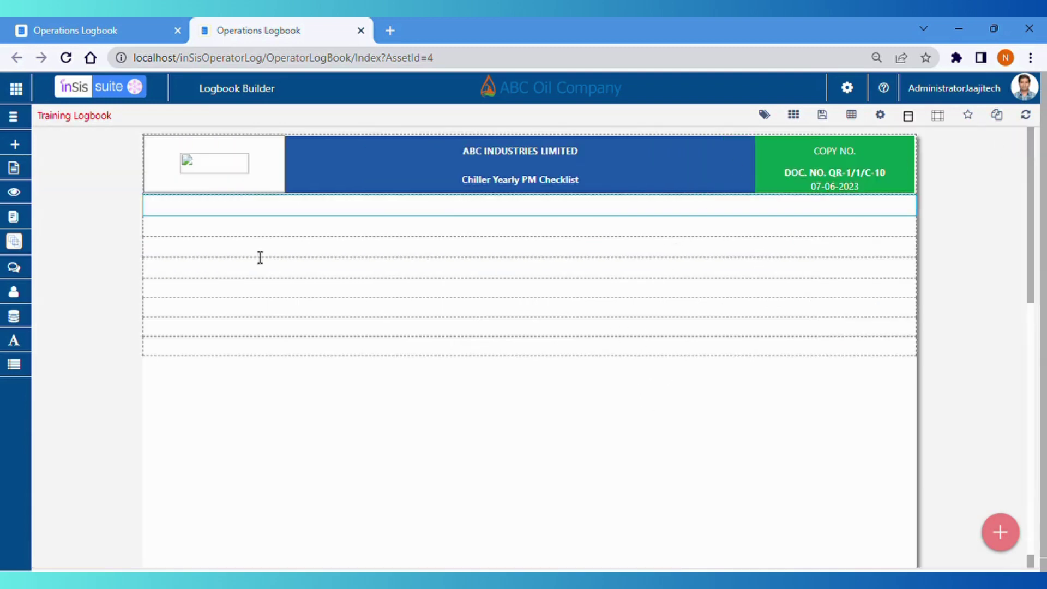
left_click(384, 213)
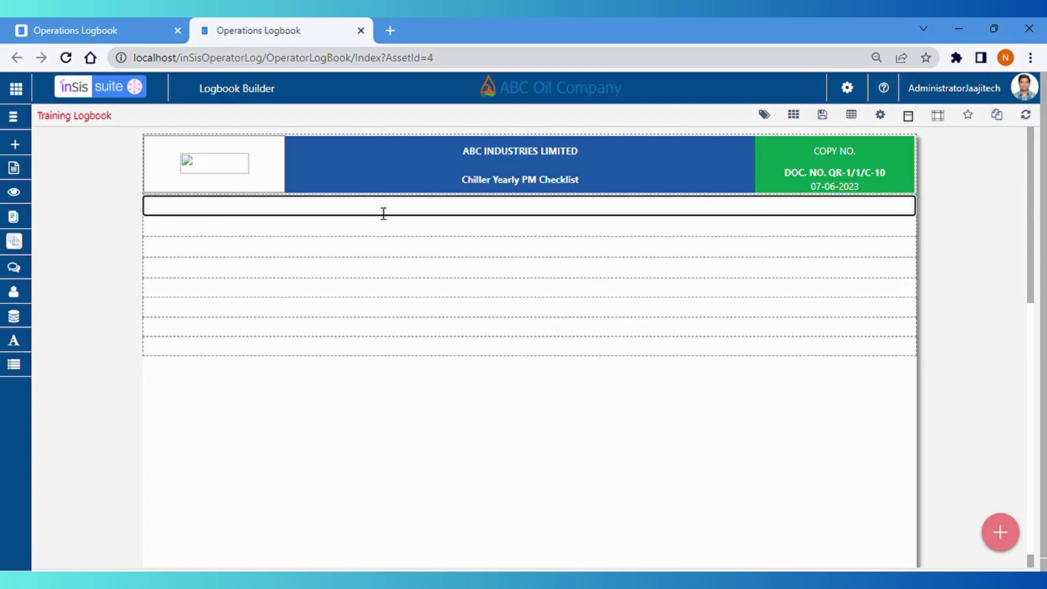
left_click(857, 120)
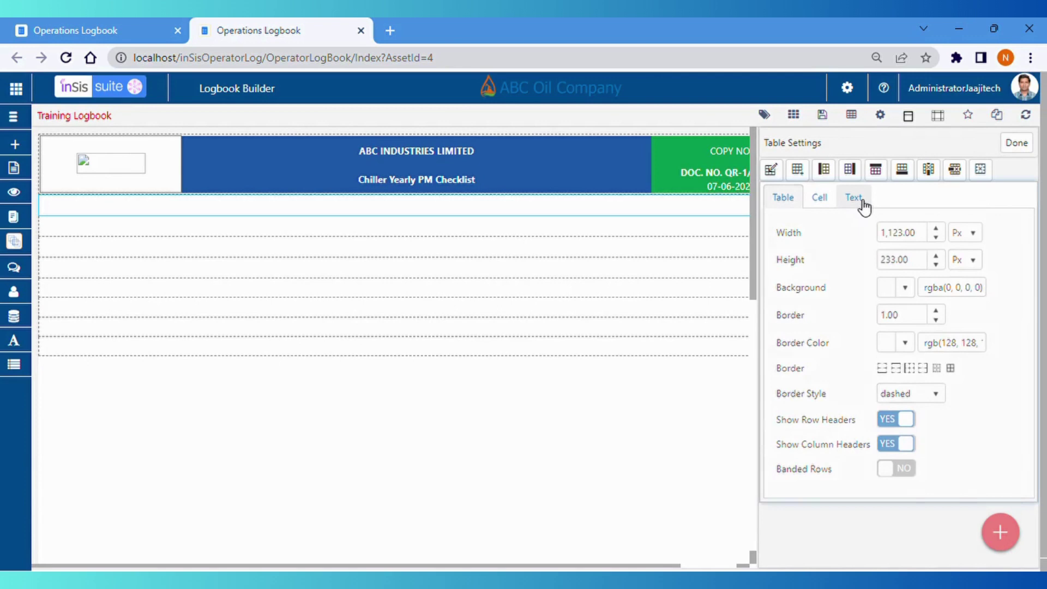
left_click(854, 198)
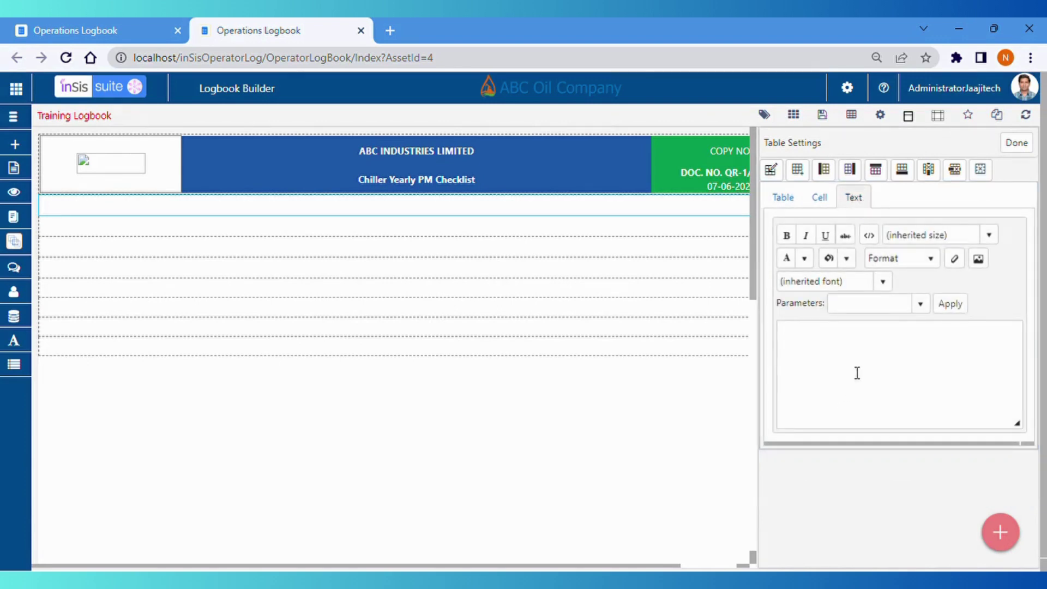
type("Infoview")
left_click(694, 214)
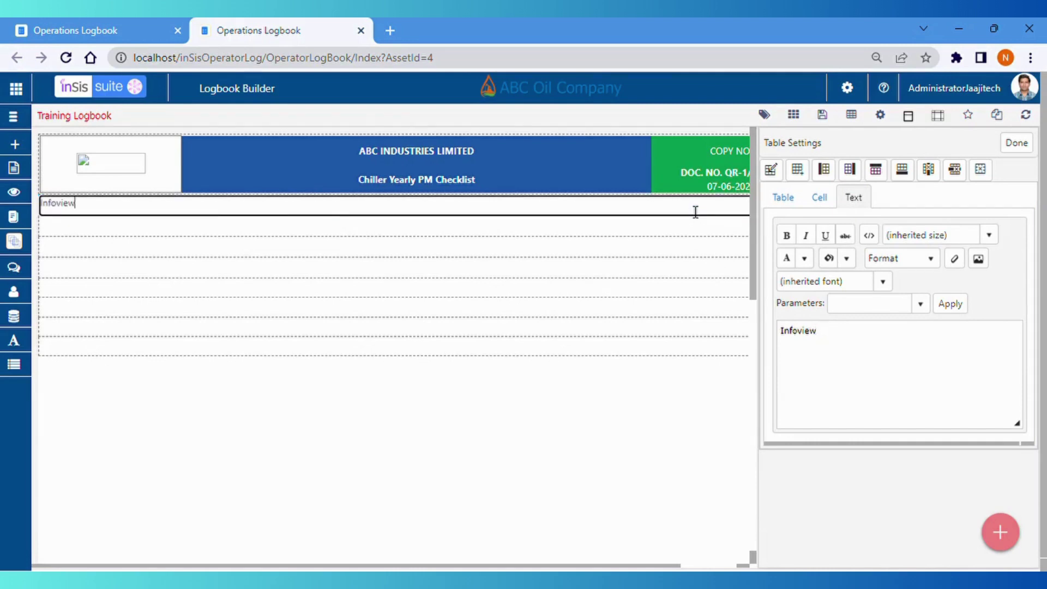
triple_click(907, 353)
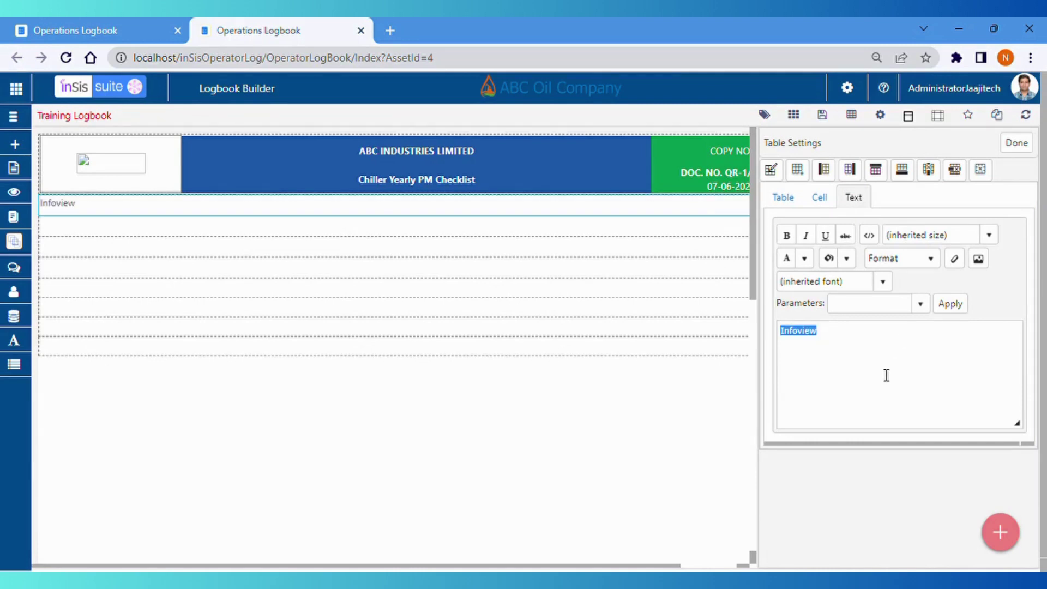
left_click(792, 247)
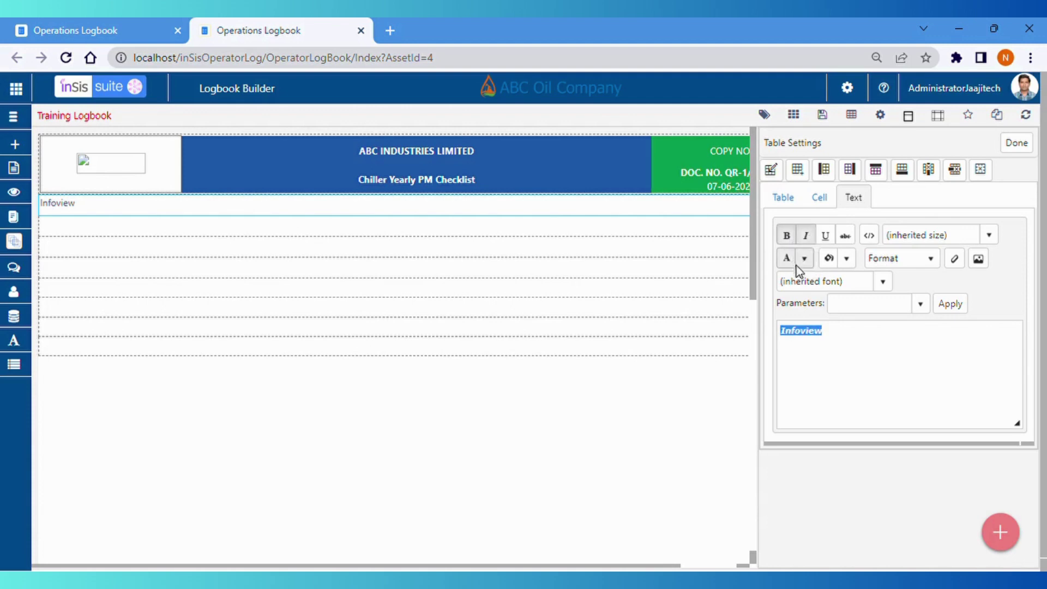
left_click(887, 366)
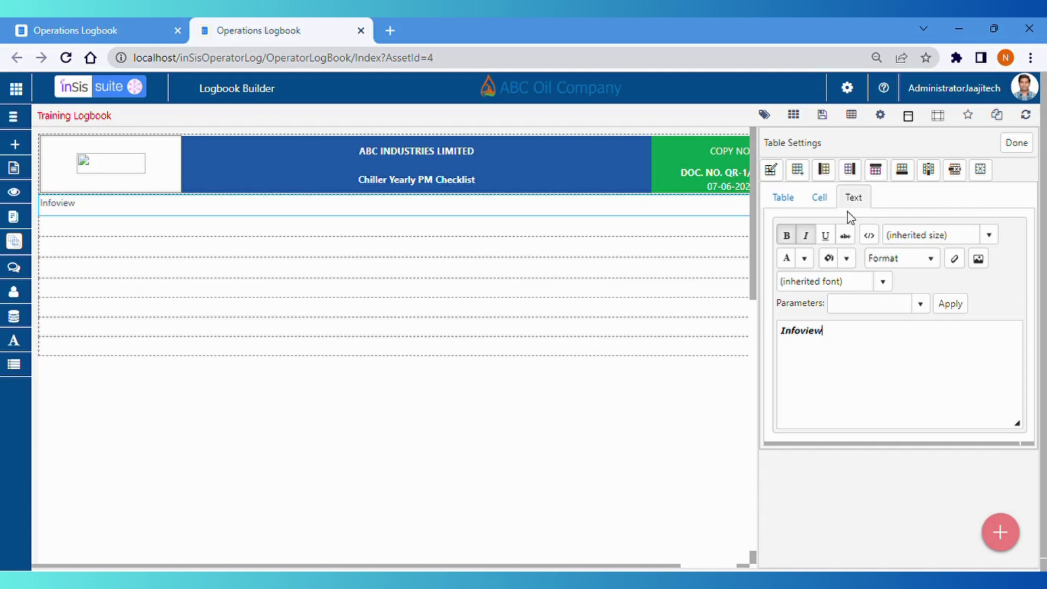
Step: Align the Infoview cell content to middle-center
left_click(821, 202)
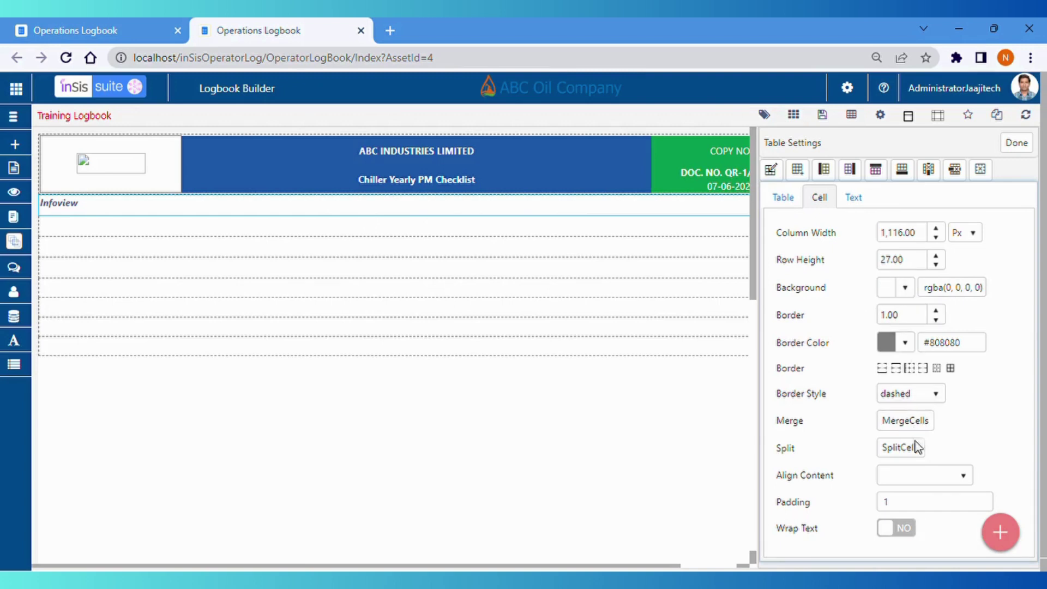
left_click(920, 483)
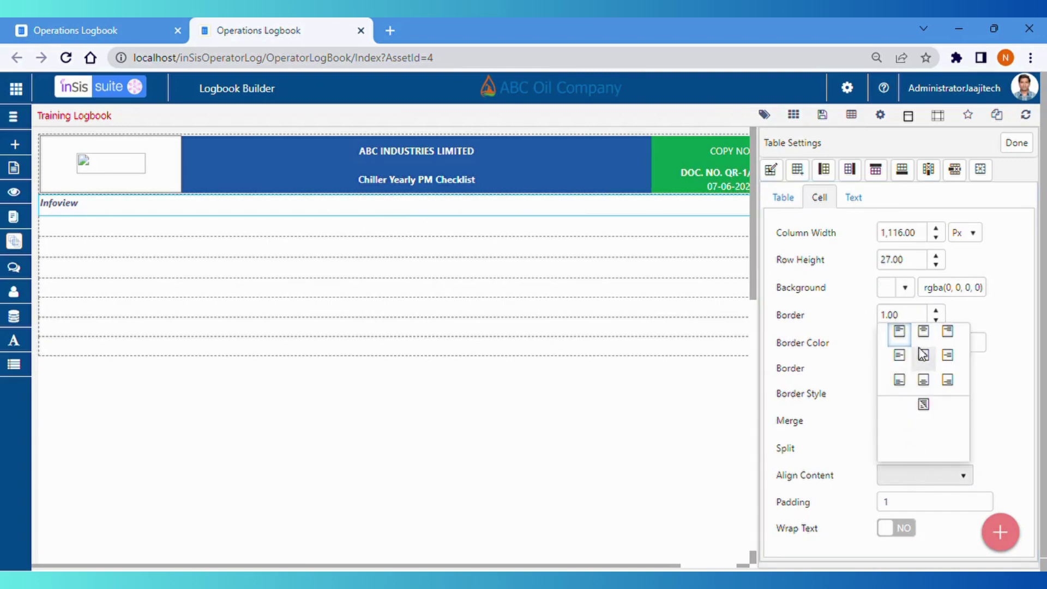
left_click(925, 354)
left_click(717, 233)
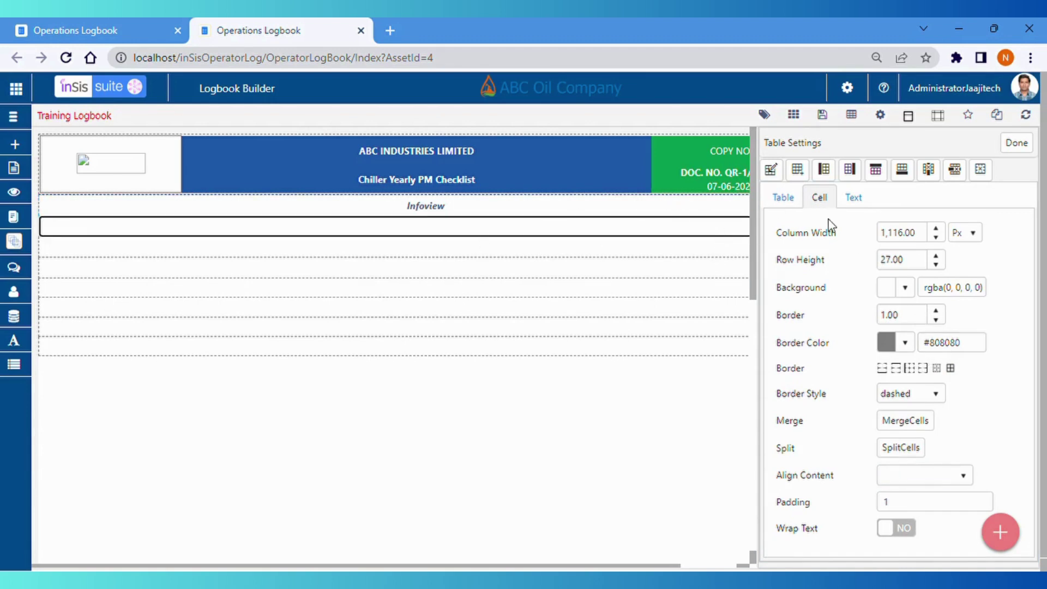
left_click(854, 197)
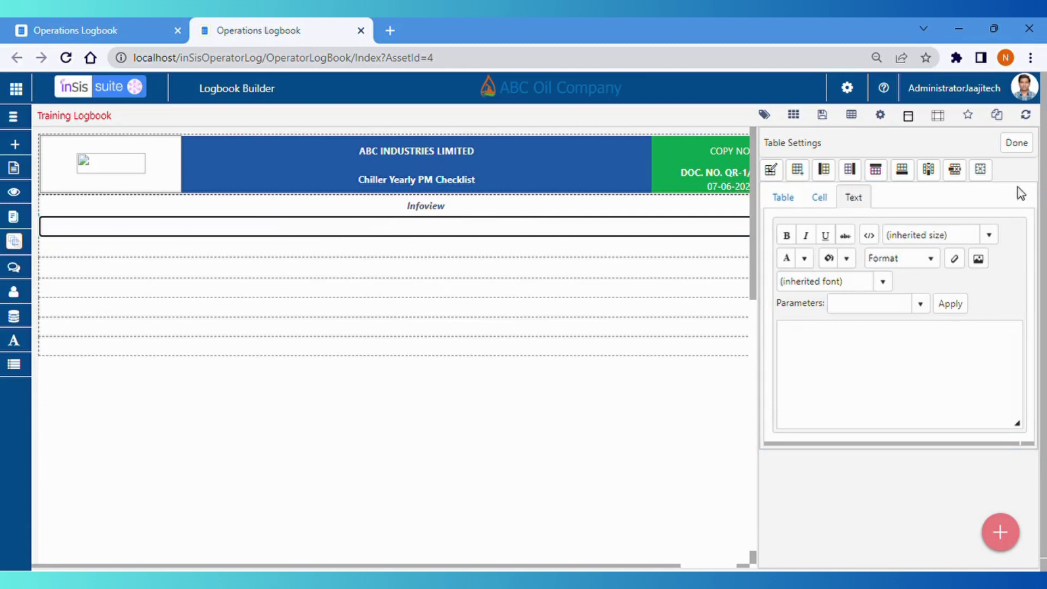
Step: Embed the Test_Logbook infoview as a reference table in the row under Infoview
left_click(1017, 143)
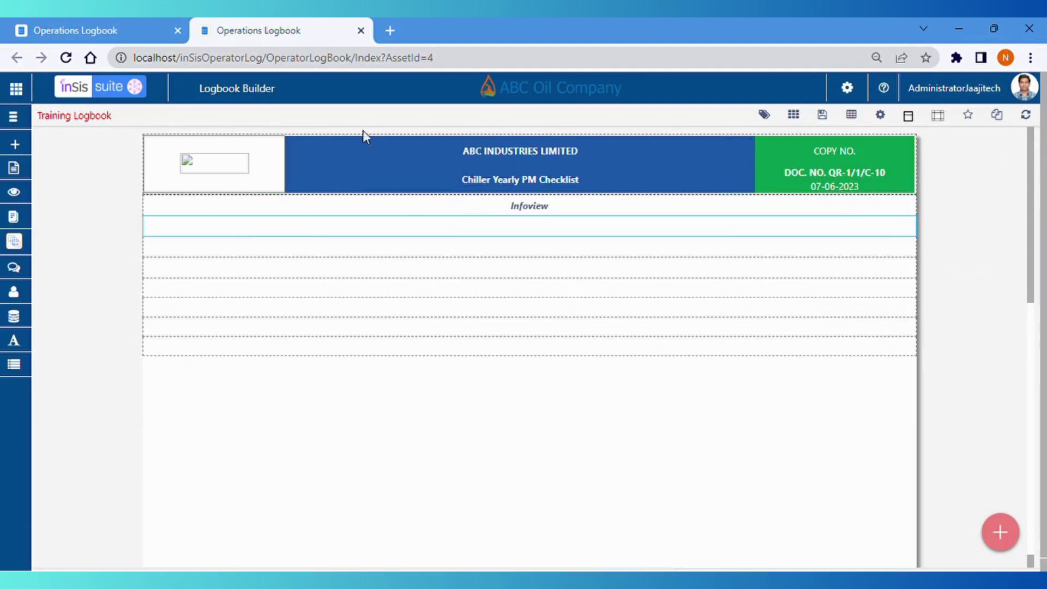
left_click(13, 121)
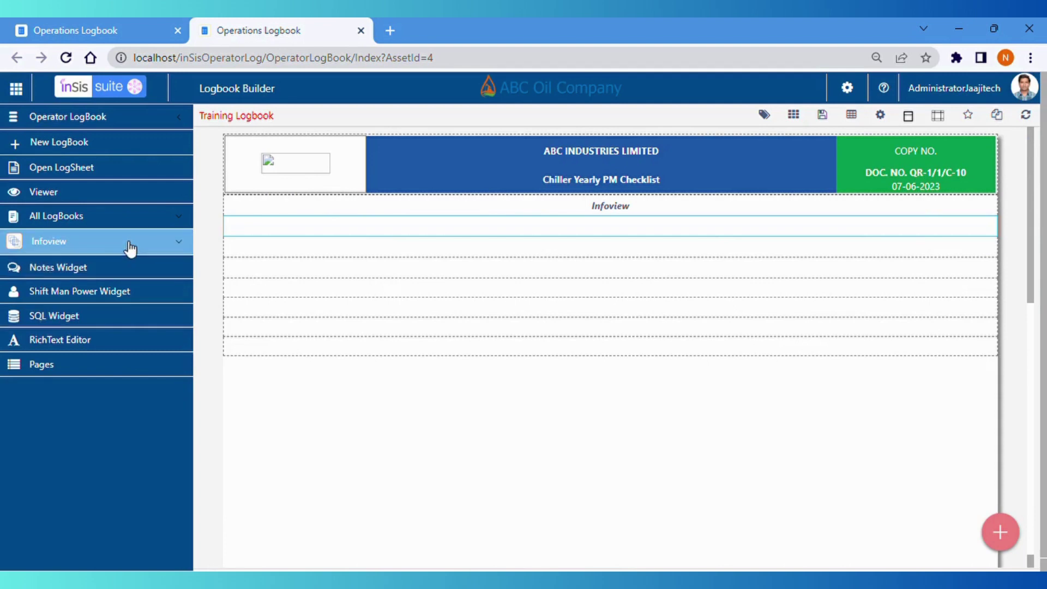
left_click(180, 244)
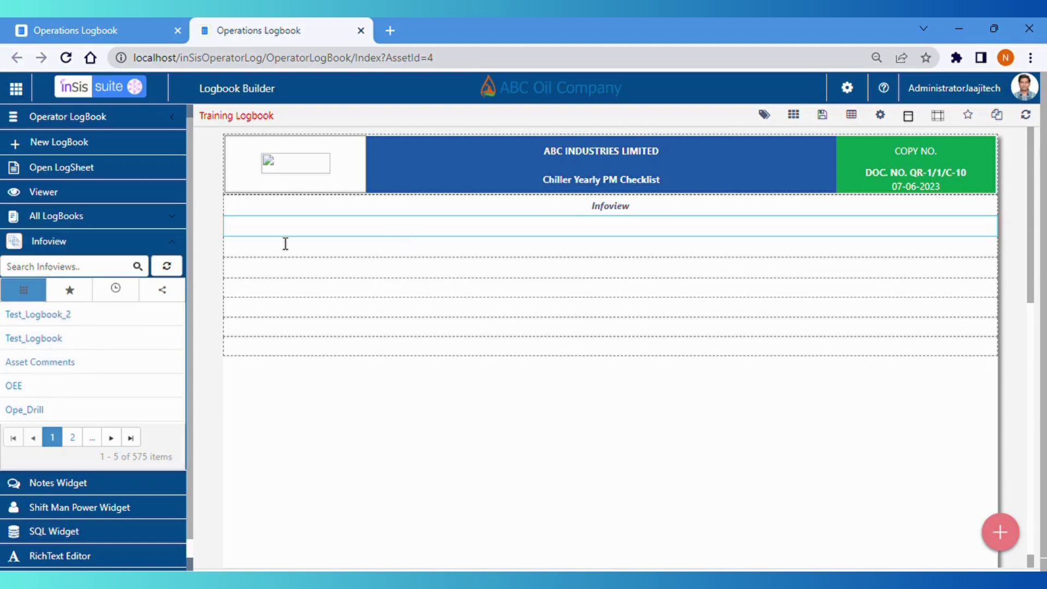
left_click(306, 234)
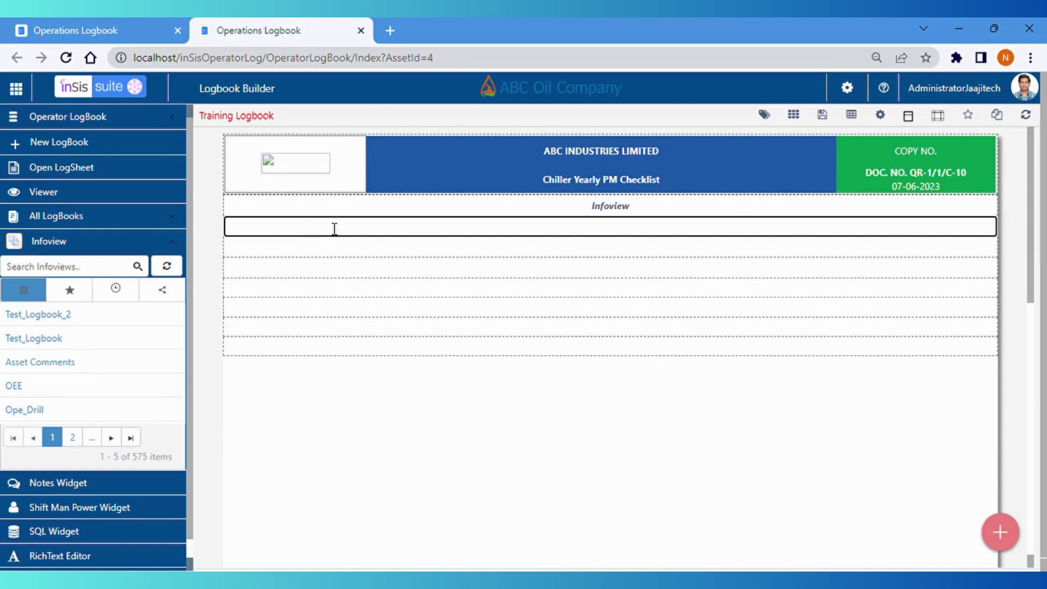
left_click(54, 341)
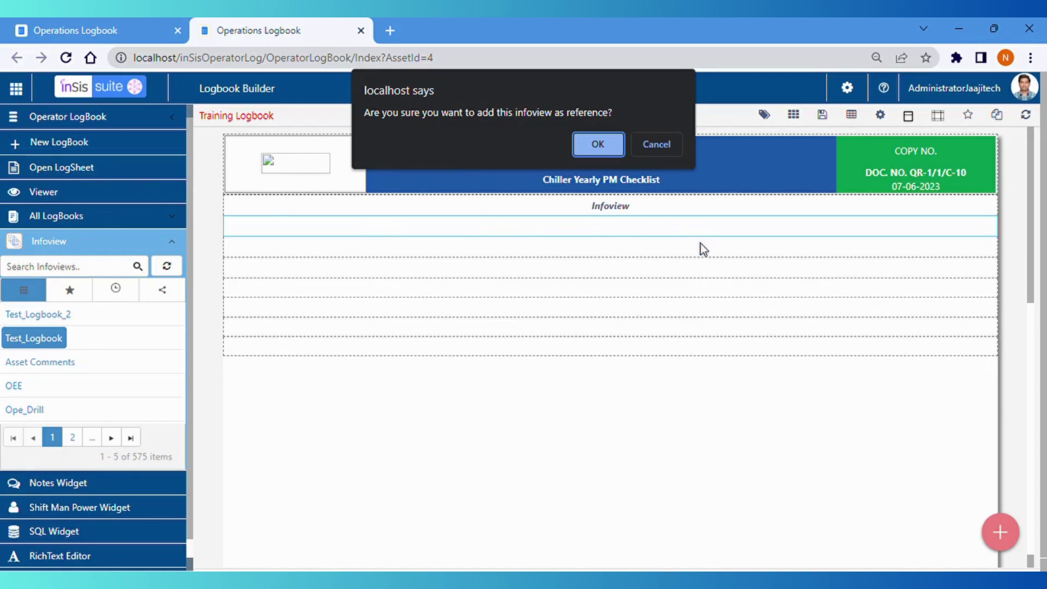
left_click(599, 144)
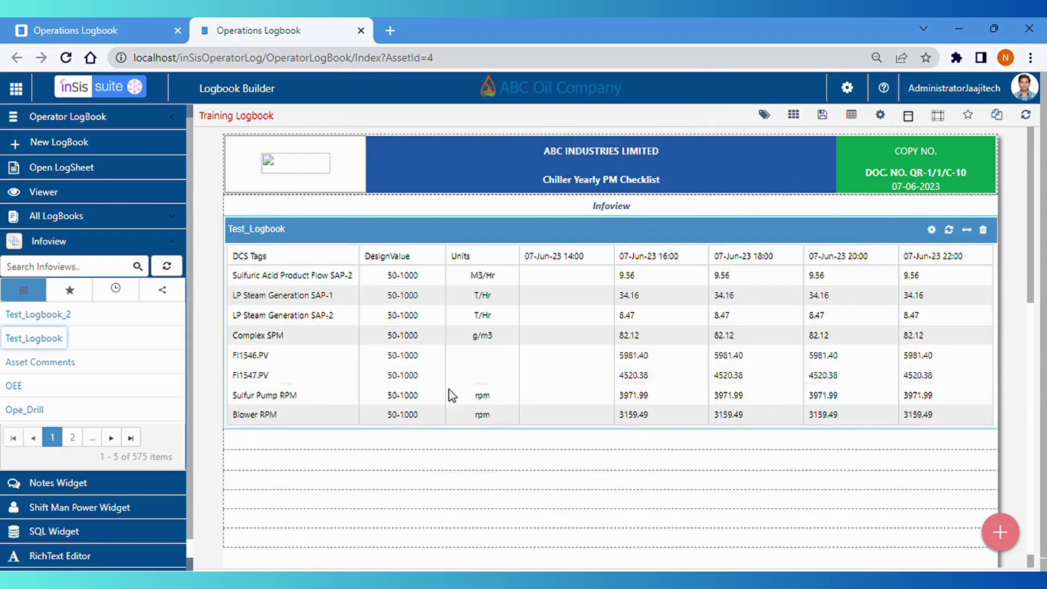
Step: Embed the Test_Logbook_2 infoview in the row below Test_Logbook
left_click(363, 447)
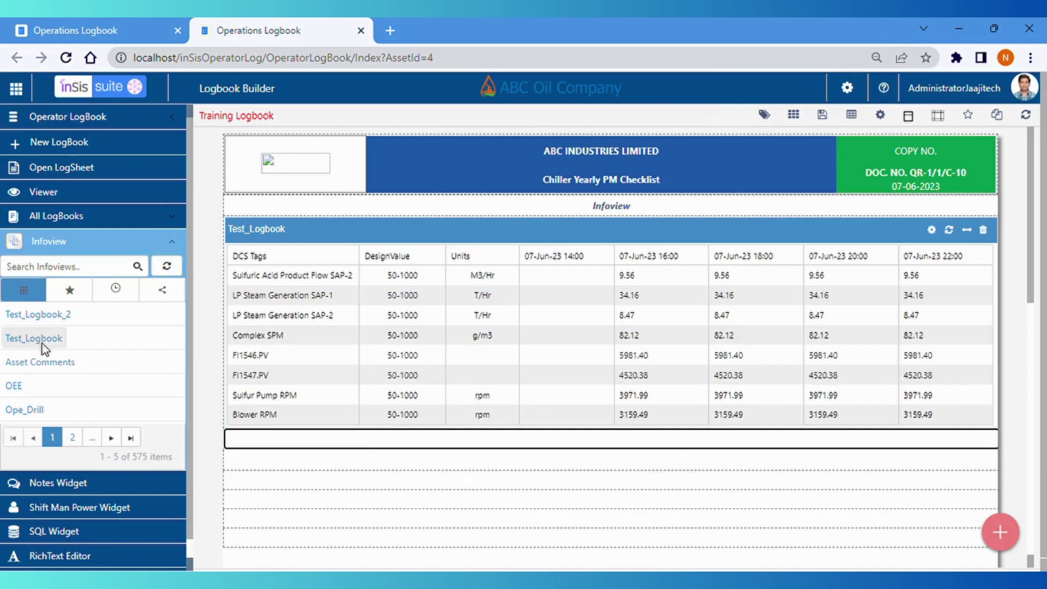
left_click(43, 319)
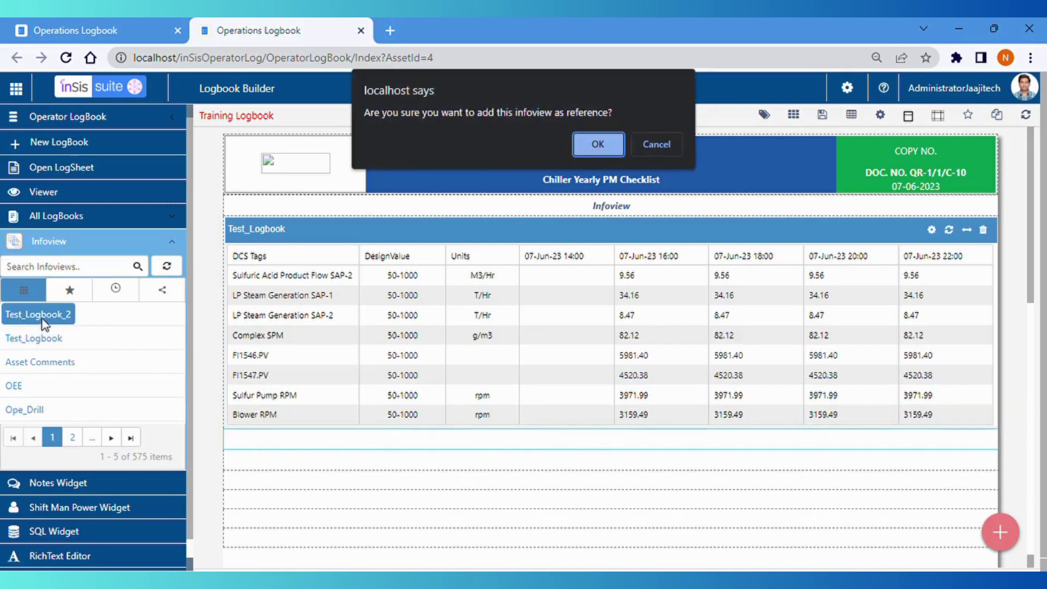
left_click(600, 144)
scroll(672, 316, "down", 4)
scroll(649, 318, "down", 3)
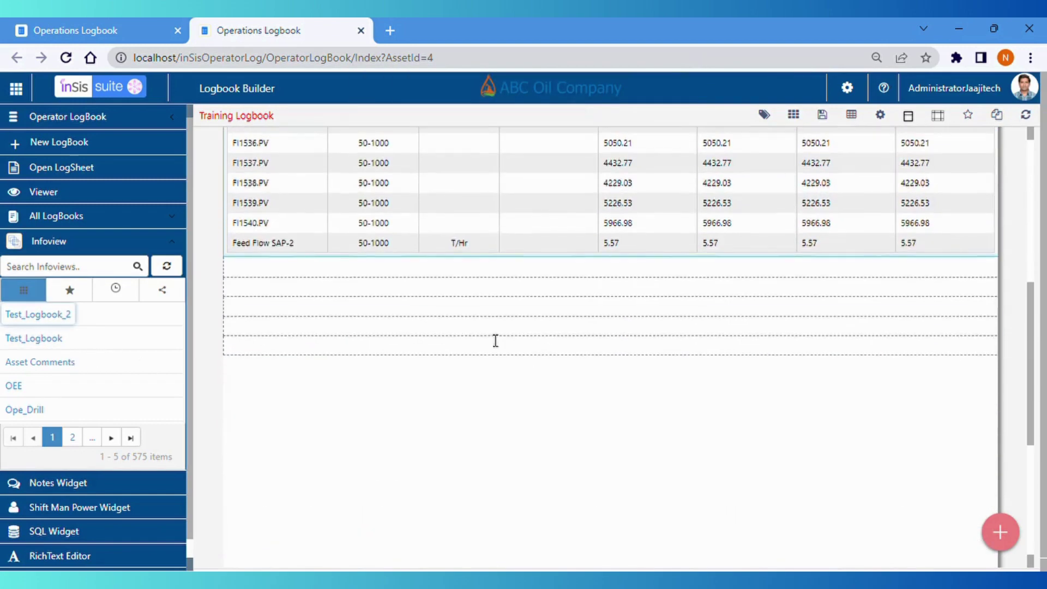
Step: Add a Shift Man Power widget in the empty row below the tables
left_click(175, 245)
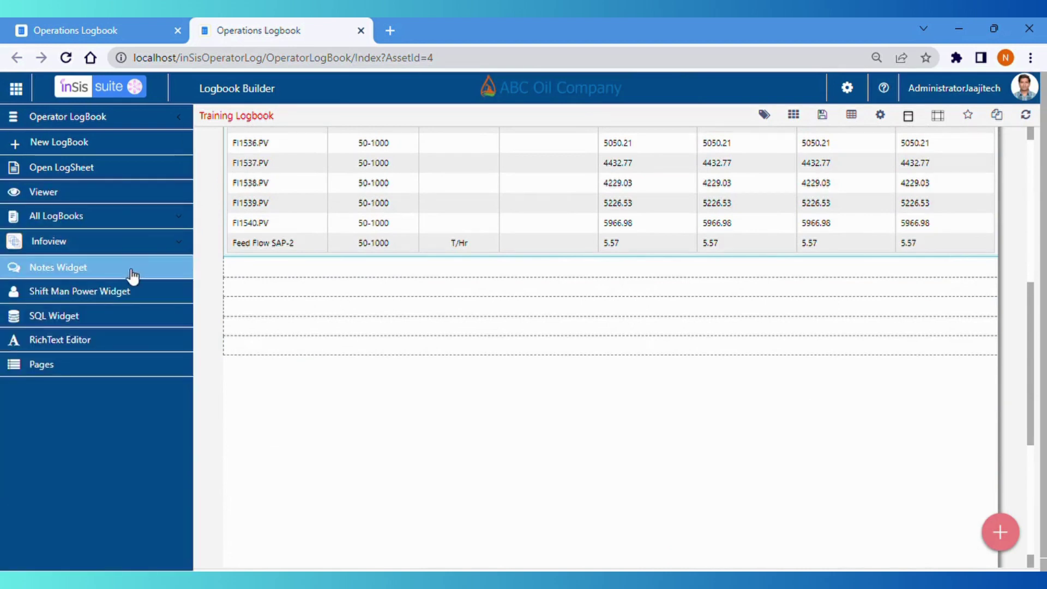
left_click(396, 276)
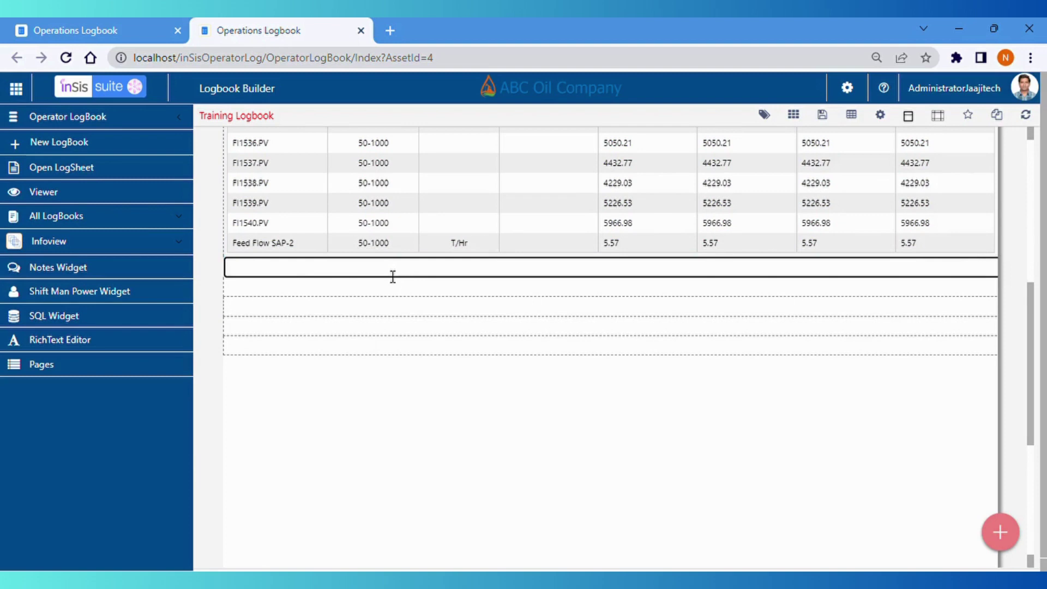
left_click(75, 298)
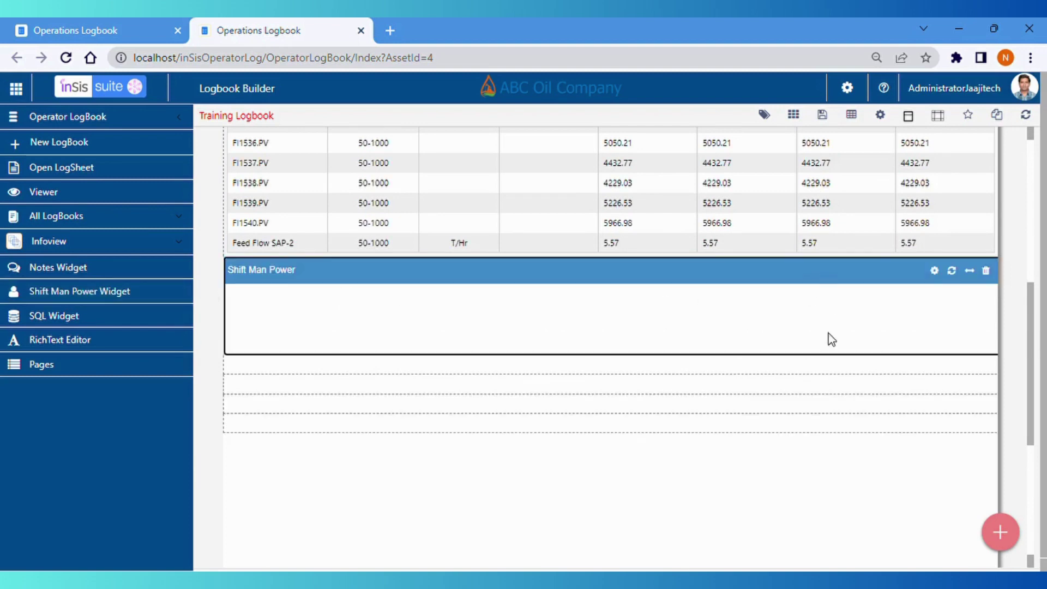
Step: Add three Notes widgets in the successive empty rows beneath it
left_click(777, 371)
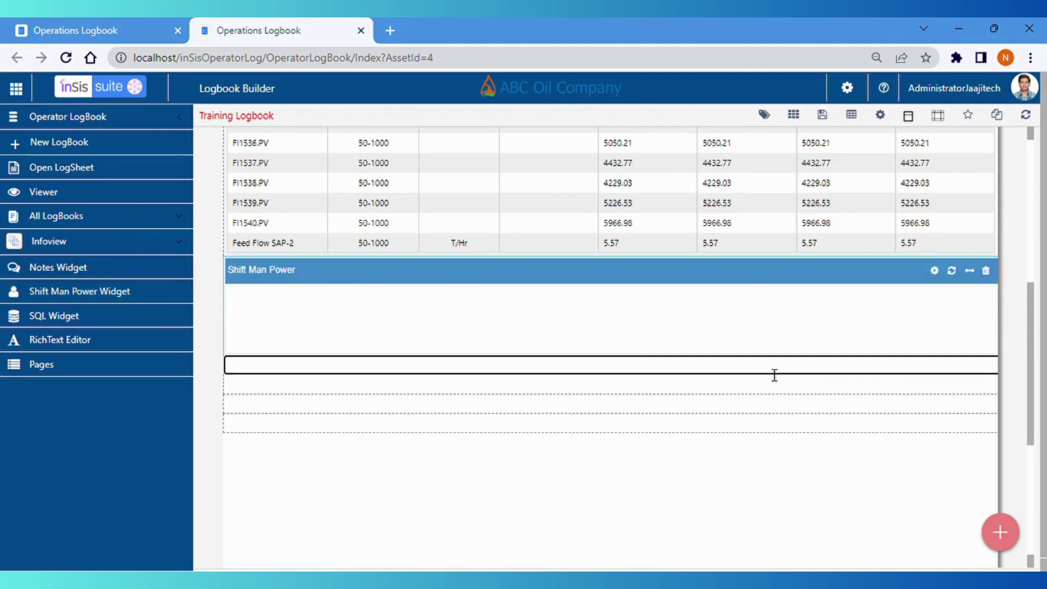
left_click(69, 267)
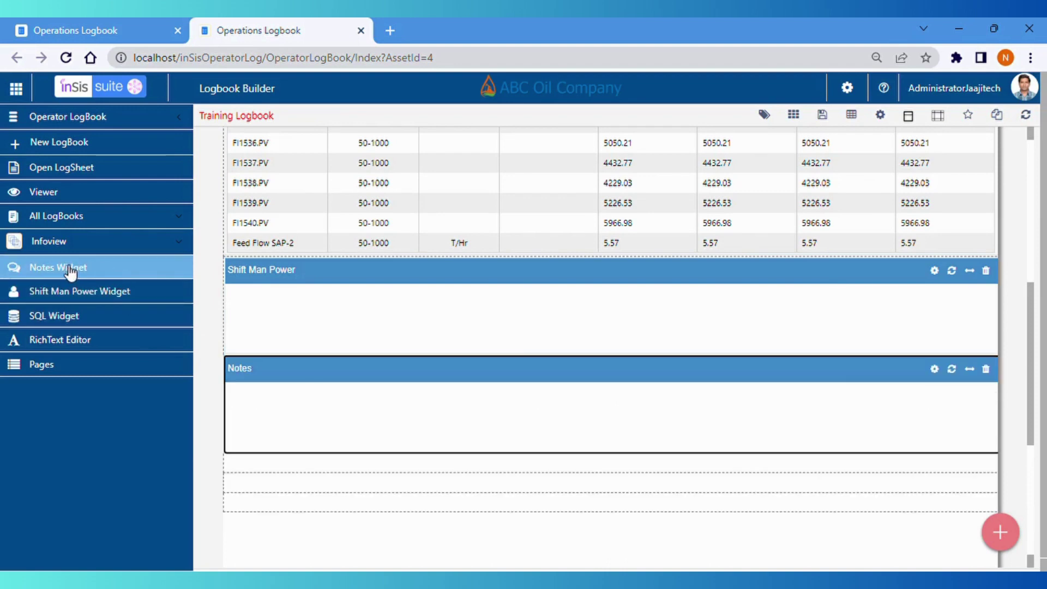
scroll(721, 386, "down", 3)
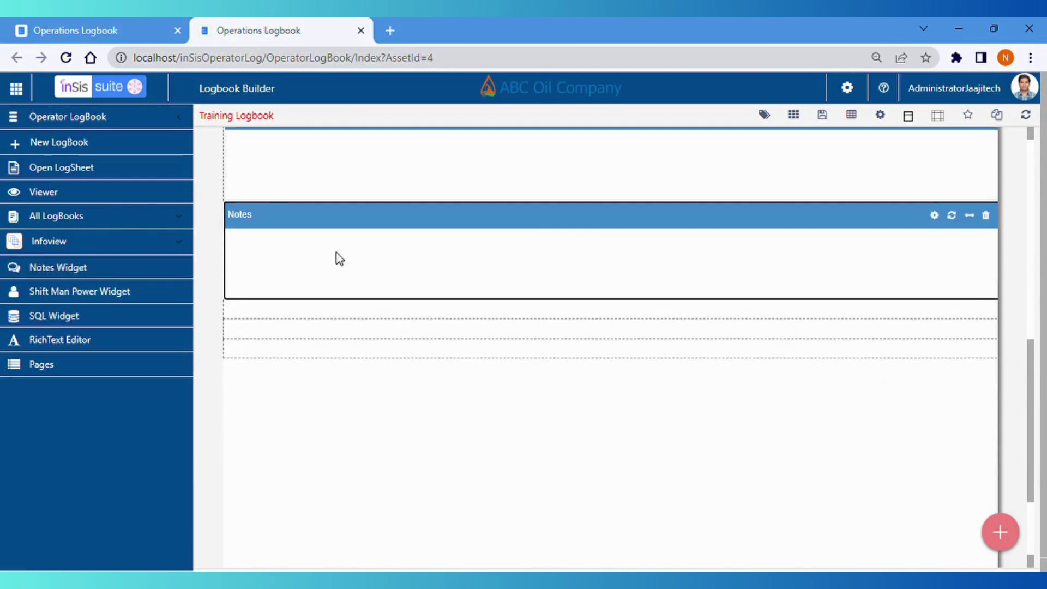
left_click(299, 319)
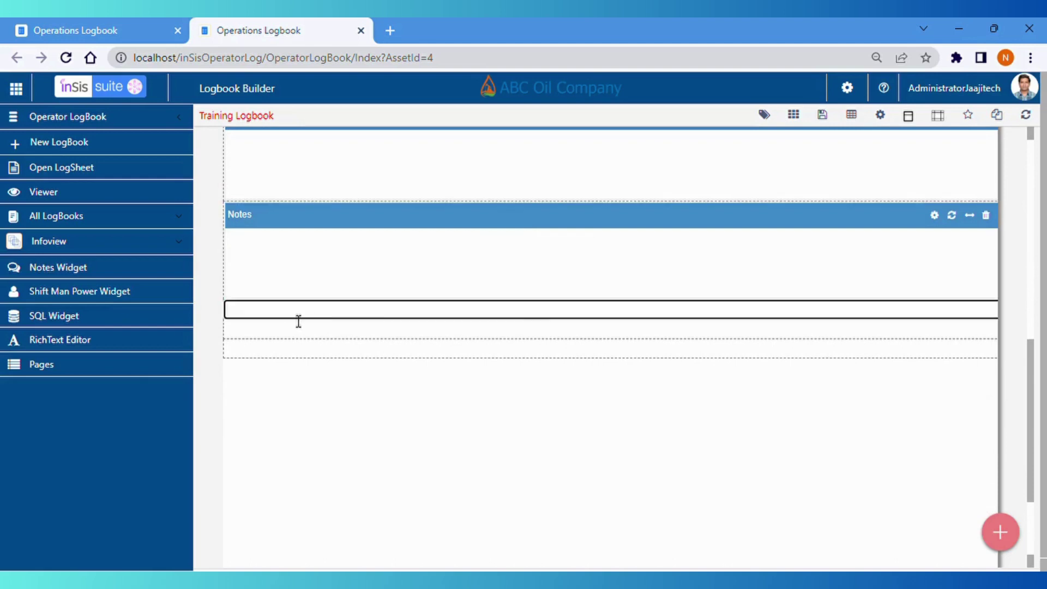
left_click(73, 273)
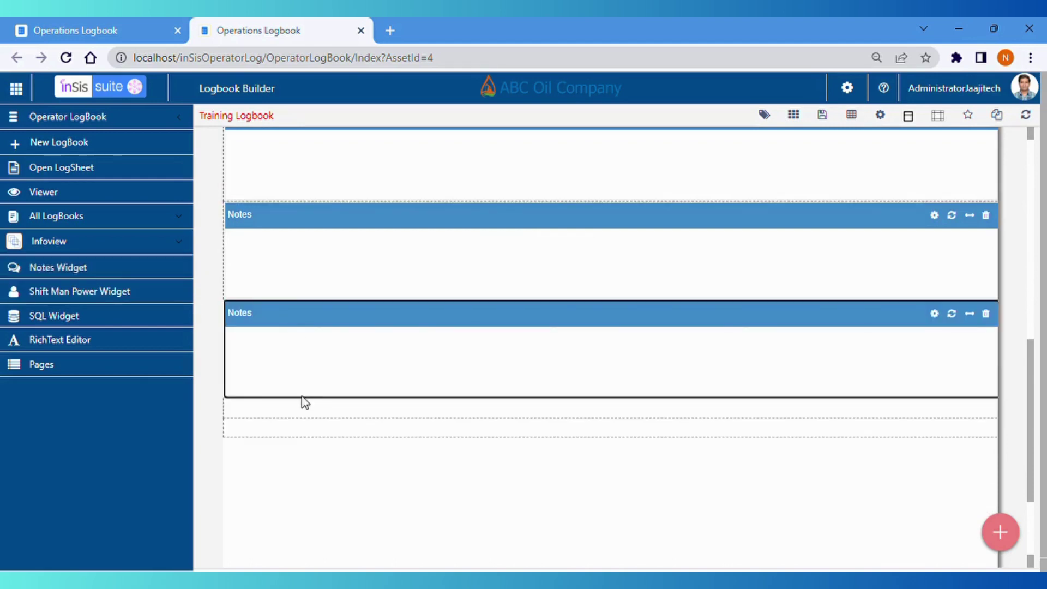
left_click(307, 409)
left_click(75, 267)
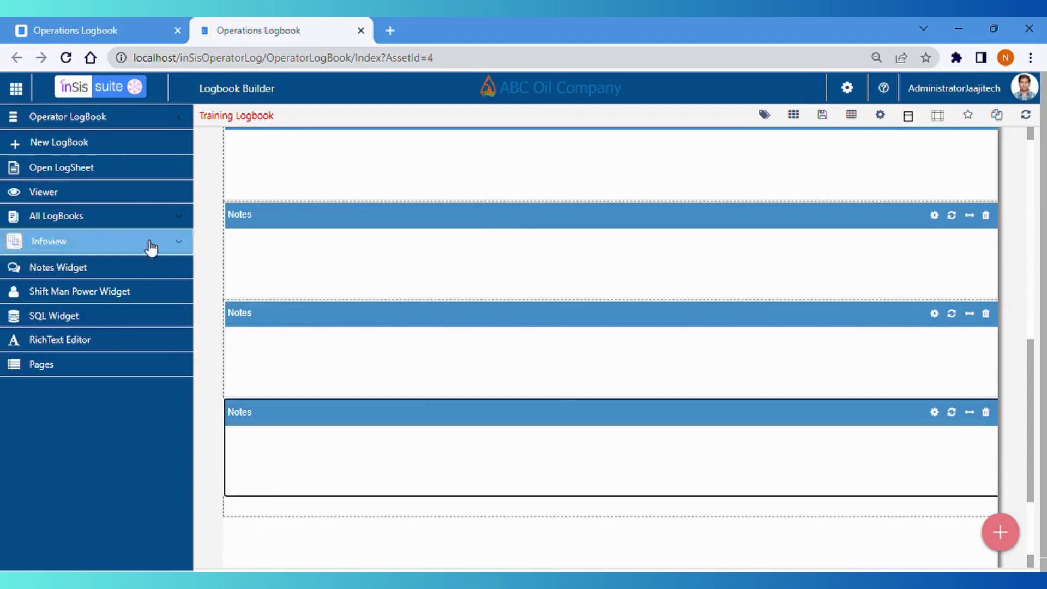
scroll(863, 393, "up", 3)
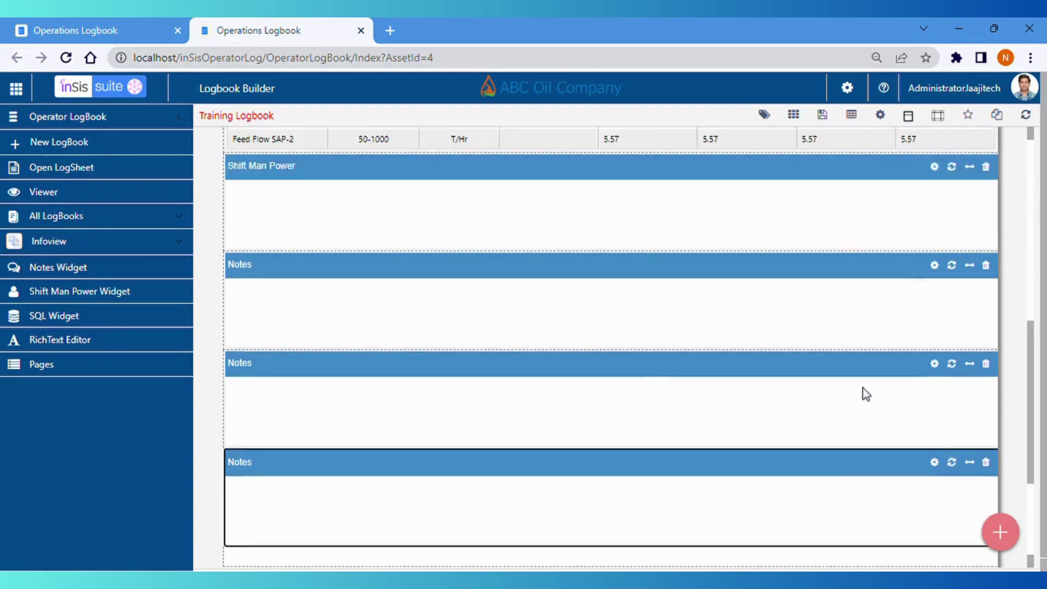
scroll(910, 327, "down", 3)
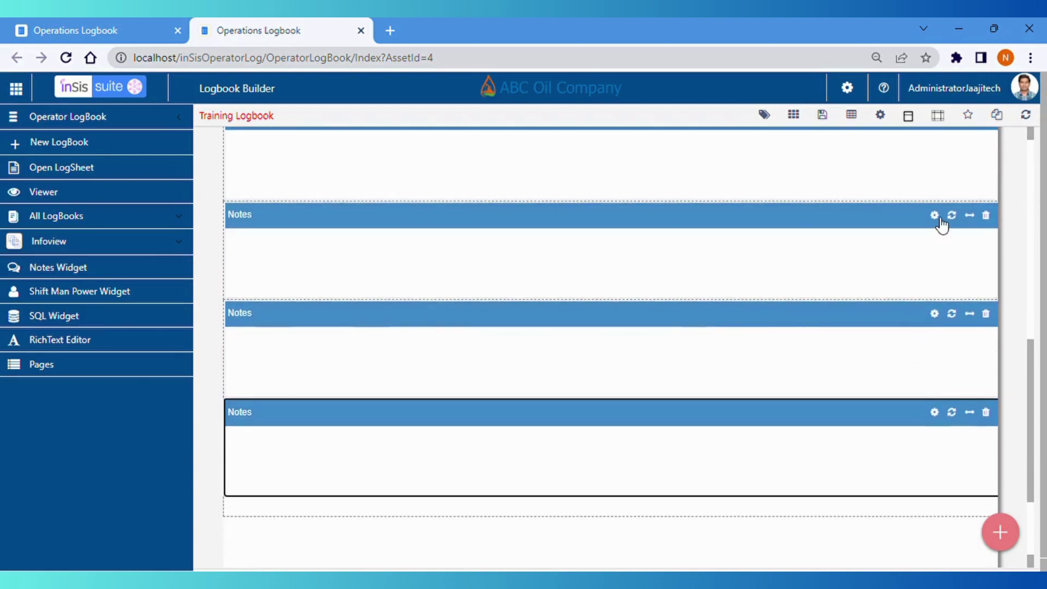
Step: Collapse the side menu and open the Shift Man Power widget's settings, toggling HideHeader on and off
left_click(180, 116)
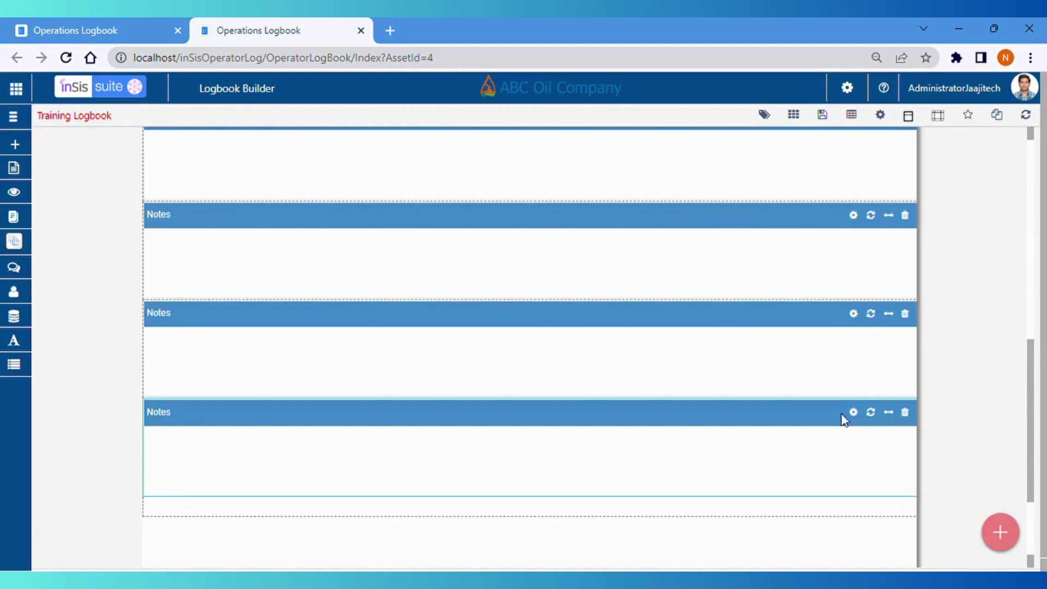
scroll(855, 262, "up", 1)
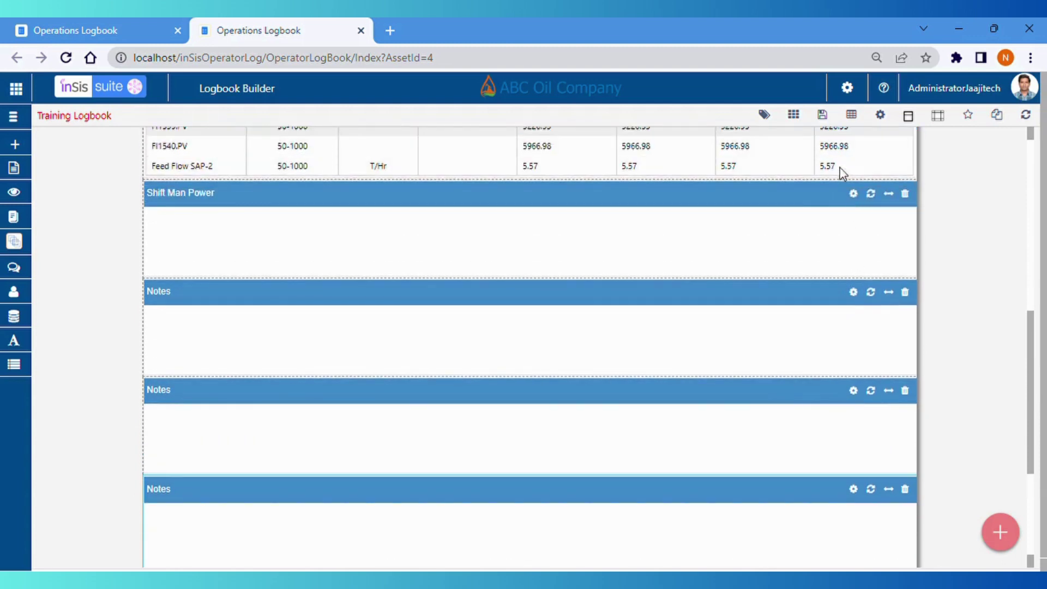
left_click(854, 194)
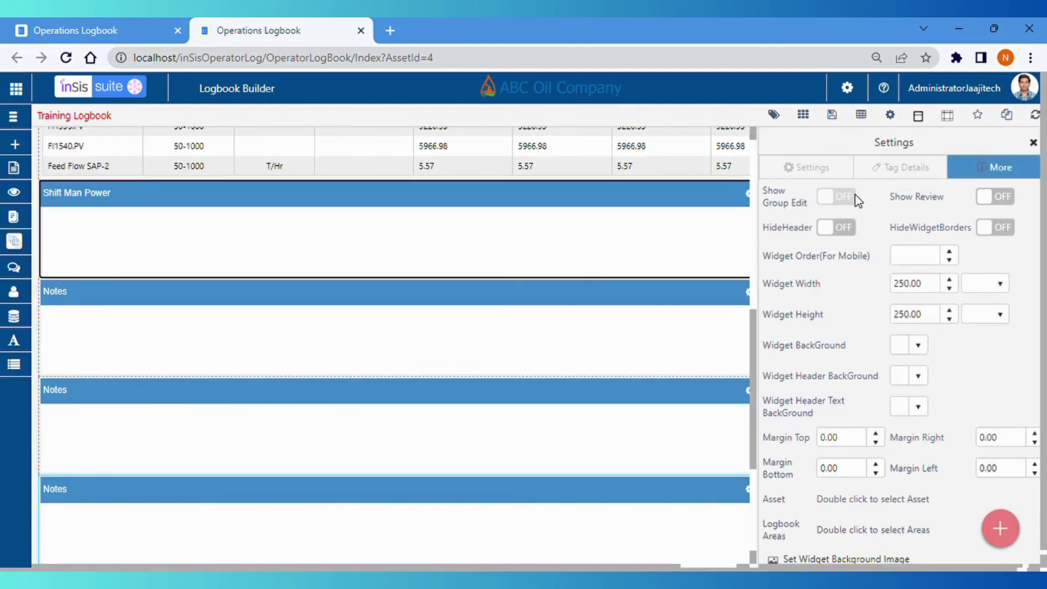
left_click(922, 256)
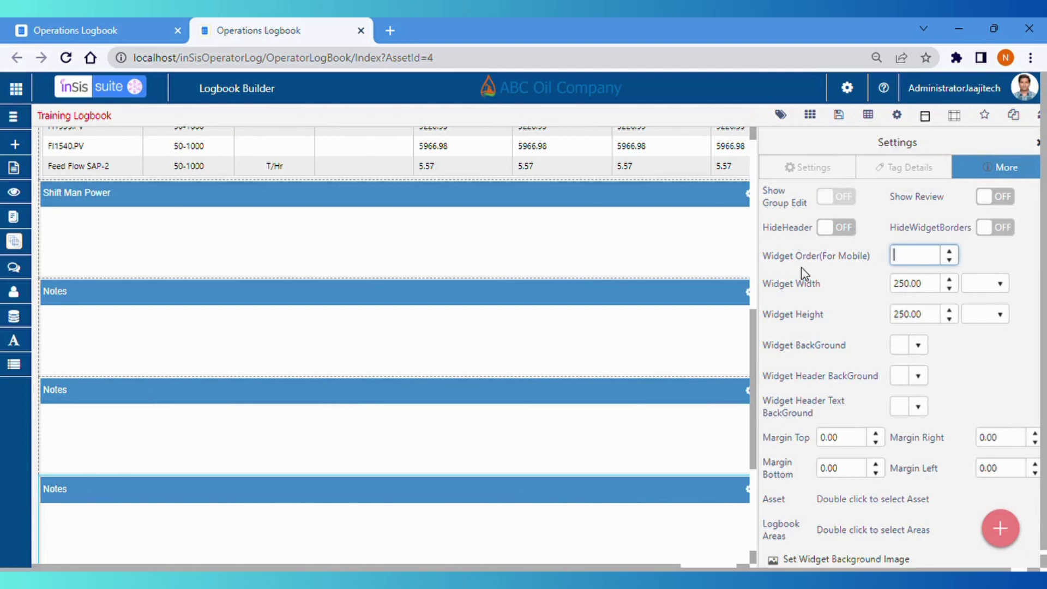
left_click(839, 228)
left_click(836, 227)
Step: Set the first Notes widget's NotesListType to Simple
left_click(575, 290)
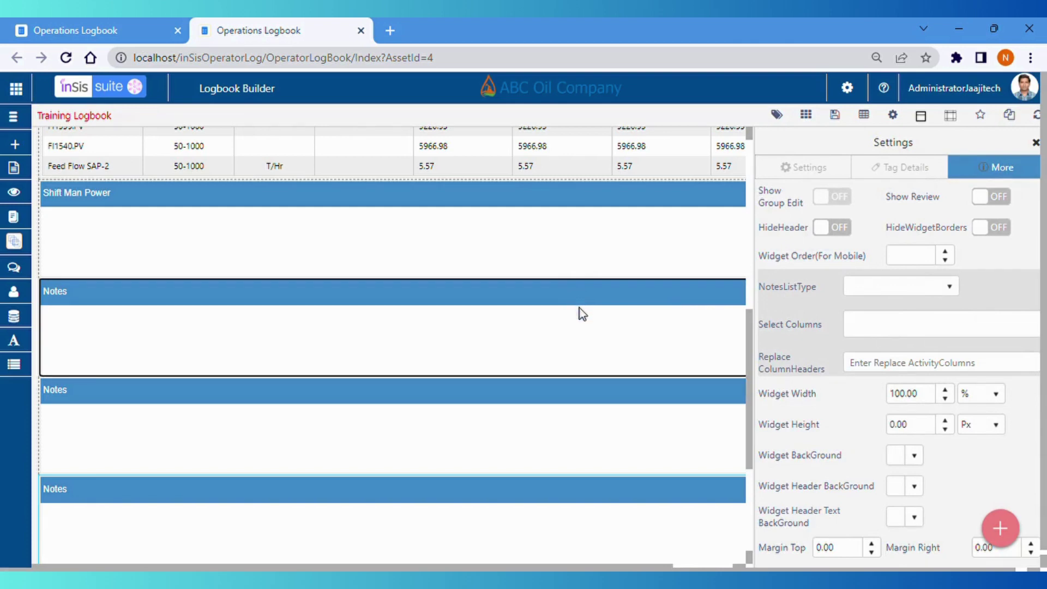
left_click_drag(559, 570, 625, 567)
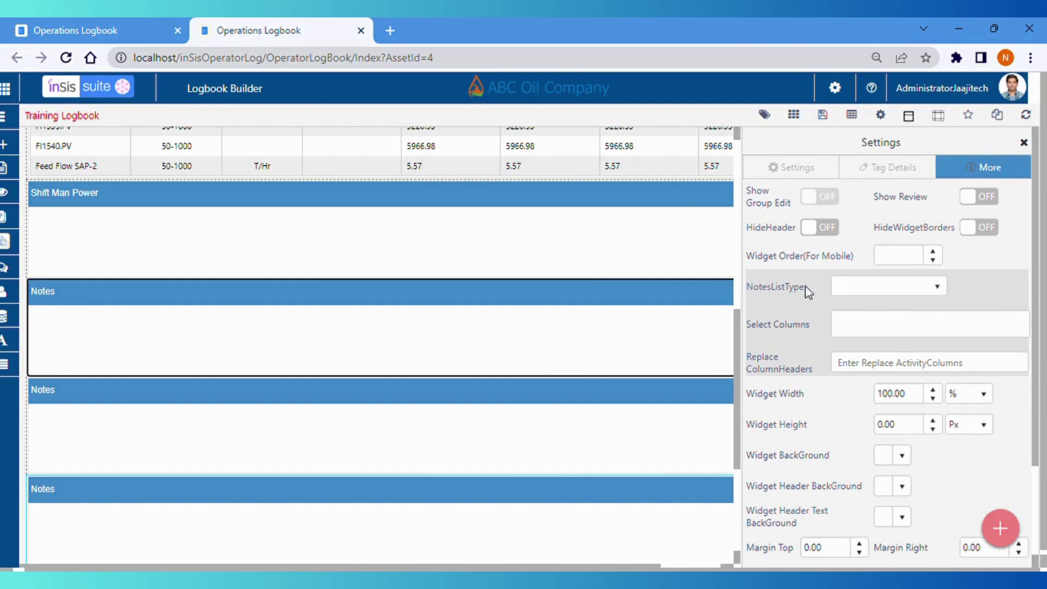
left_click_drag(811, 290, 753, 300)
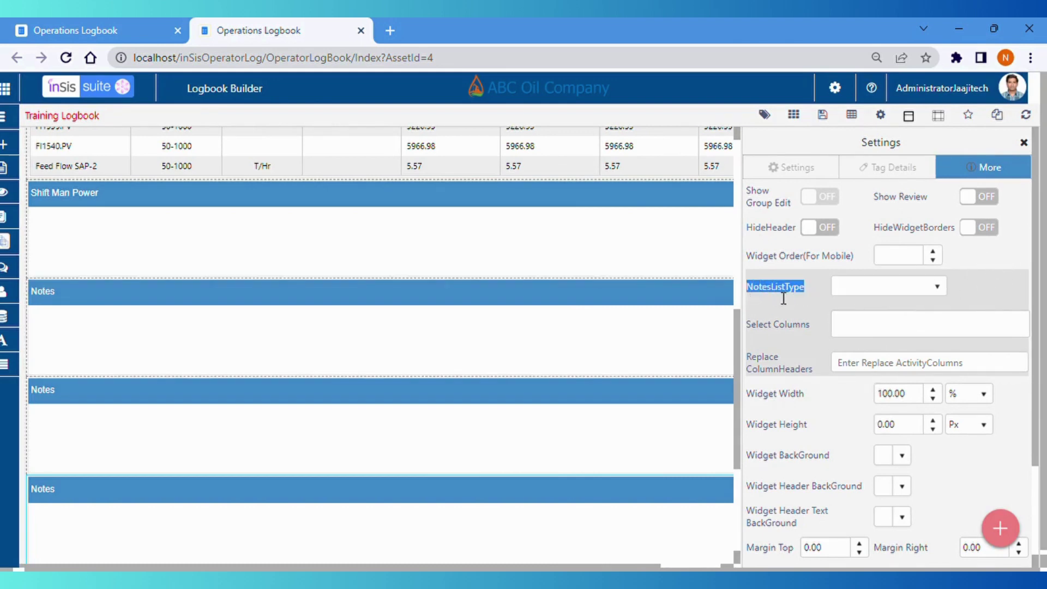
left_click(890, 293)
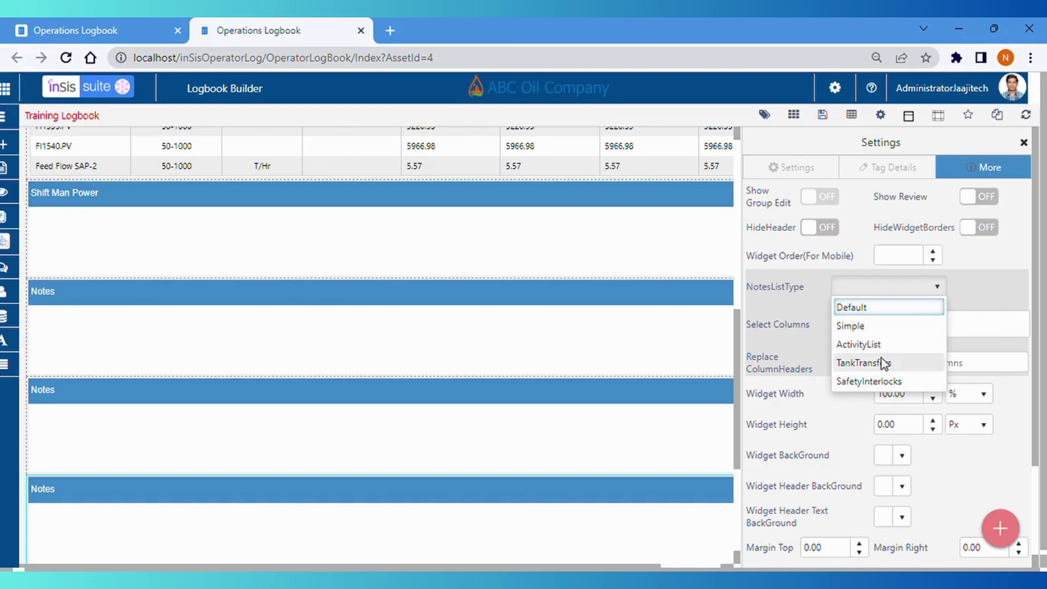
left_click(902, 325)
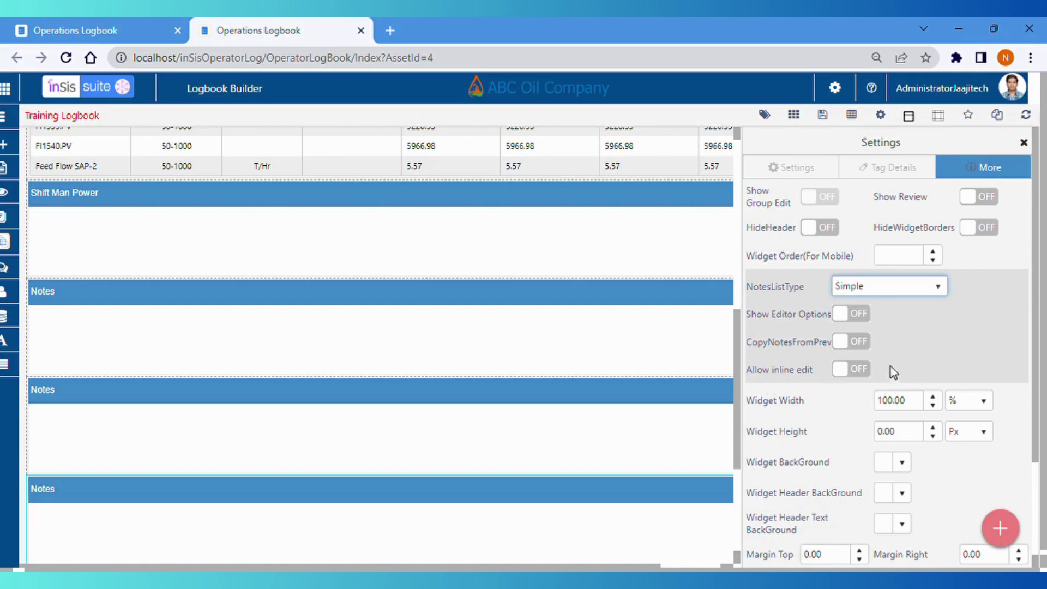
Step: Rename the first Notes widget's title to 'Simple Notes'
scroll(887, 297, "down", 1)
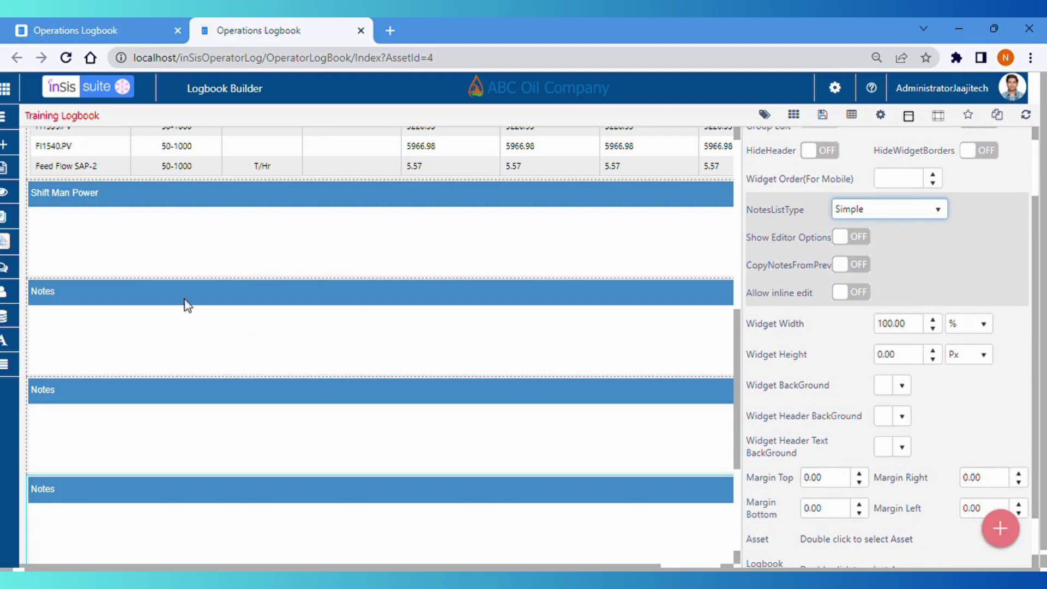
double_click(51, 293)
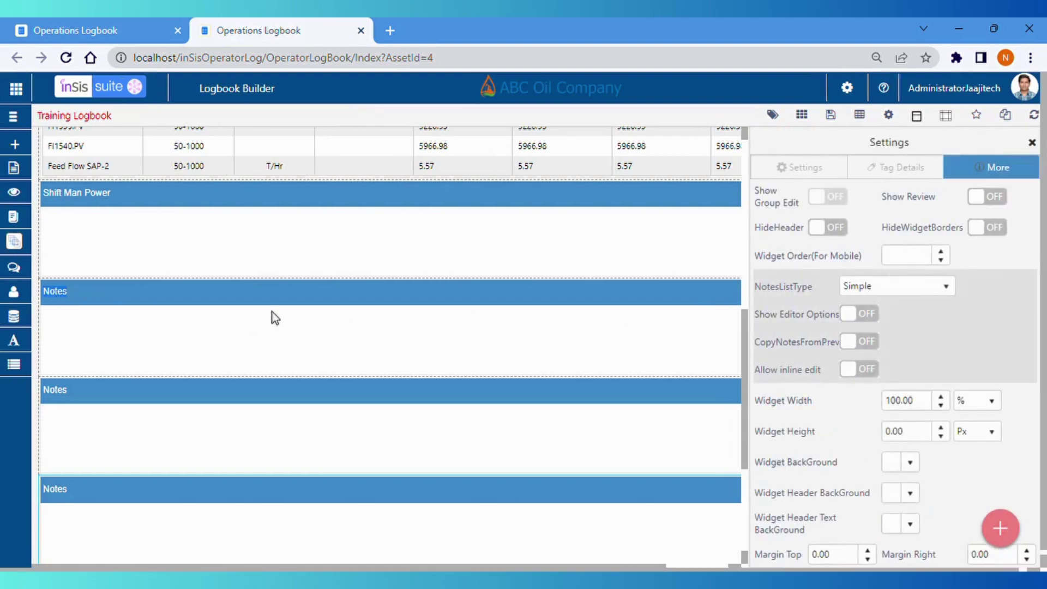
type("Sl")
Step: Make the next Notes widget an ActivityList with OnOff status type
left_click(626, 399)
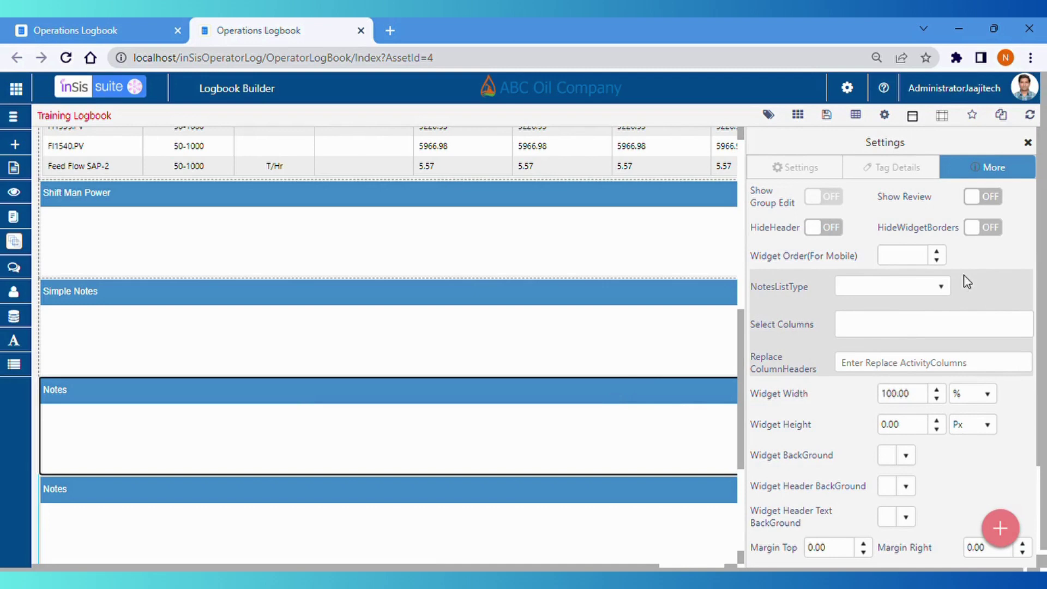
left_click(940, 287)
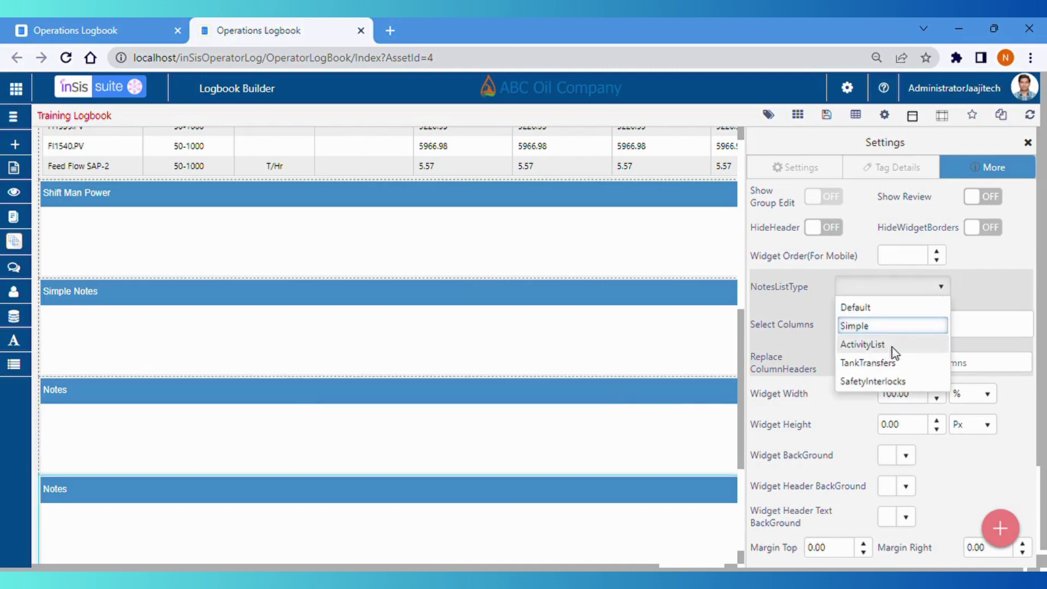
left_click(892, 346)
left_click(909, 309)
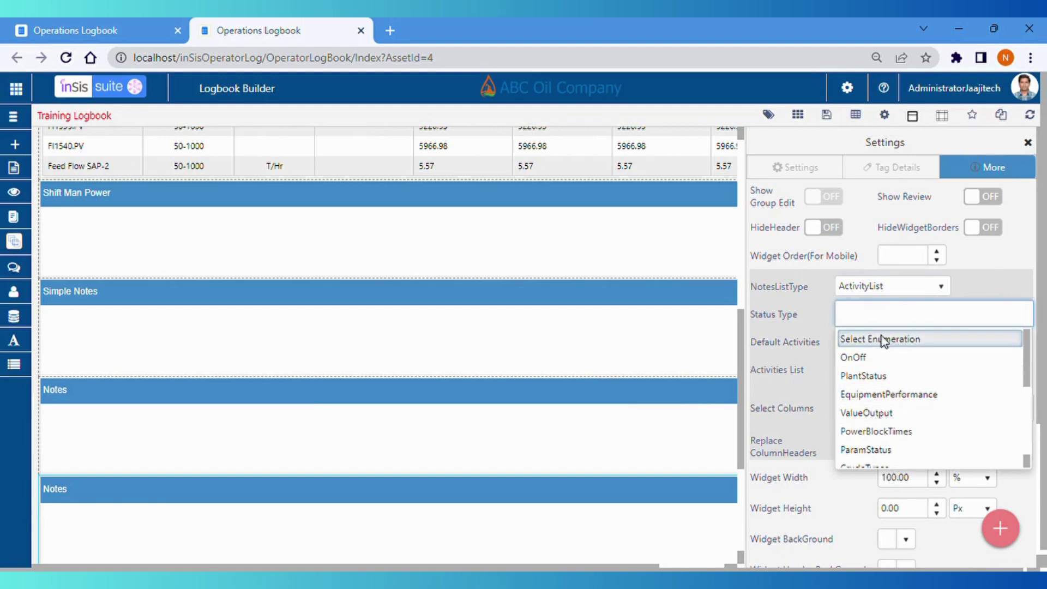
left_click(873, 357)
Step: Select Asset, Activity, Duration and Status as the displayed columns
left_click(853, 412)
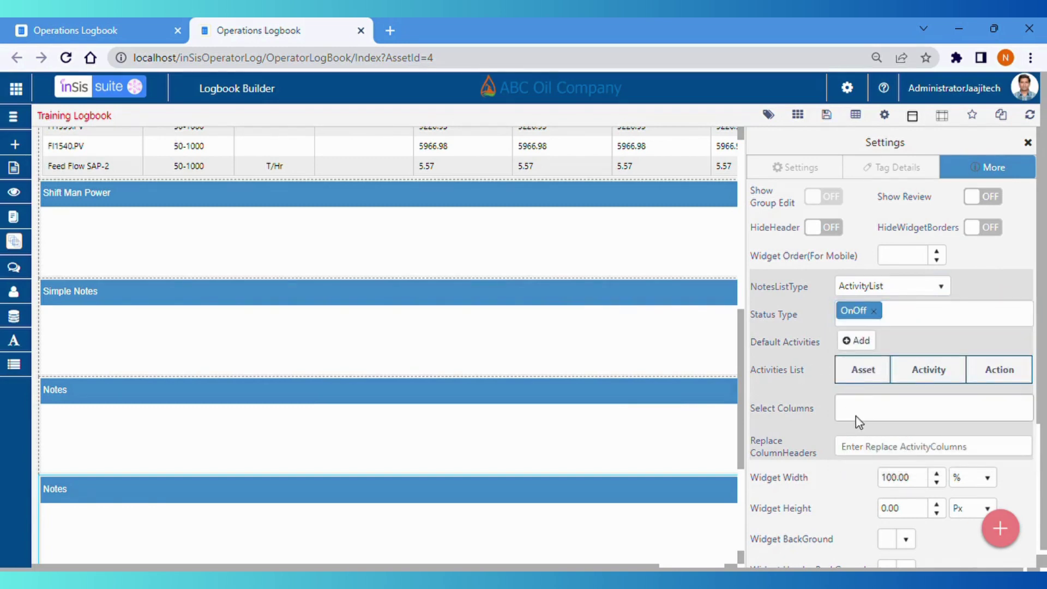
left_click(918, 417)
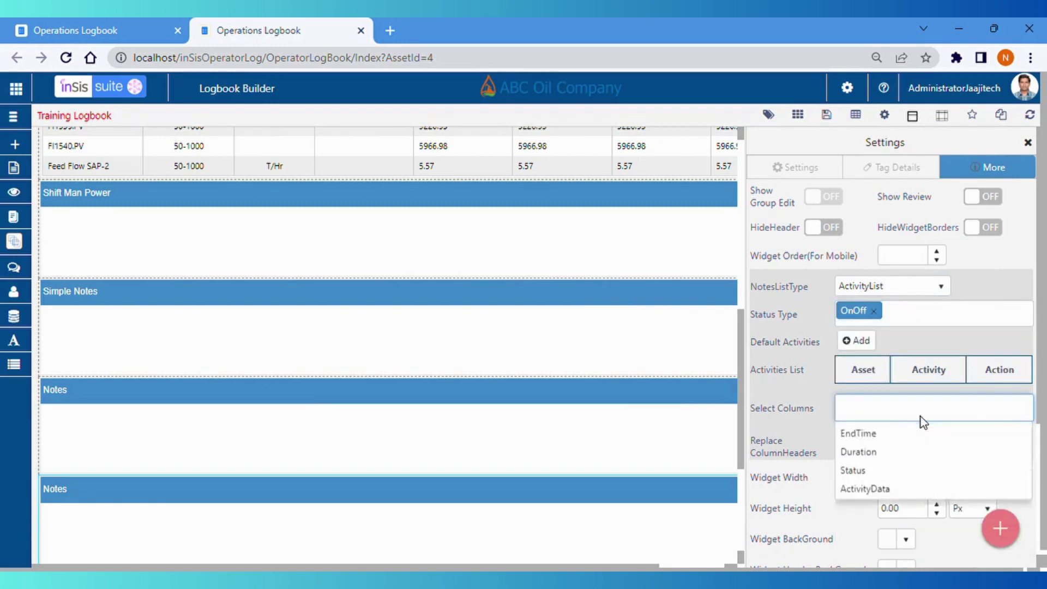
left_click(889, 434)
left_click(922, 414)
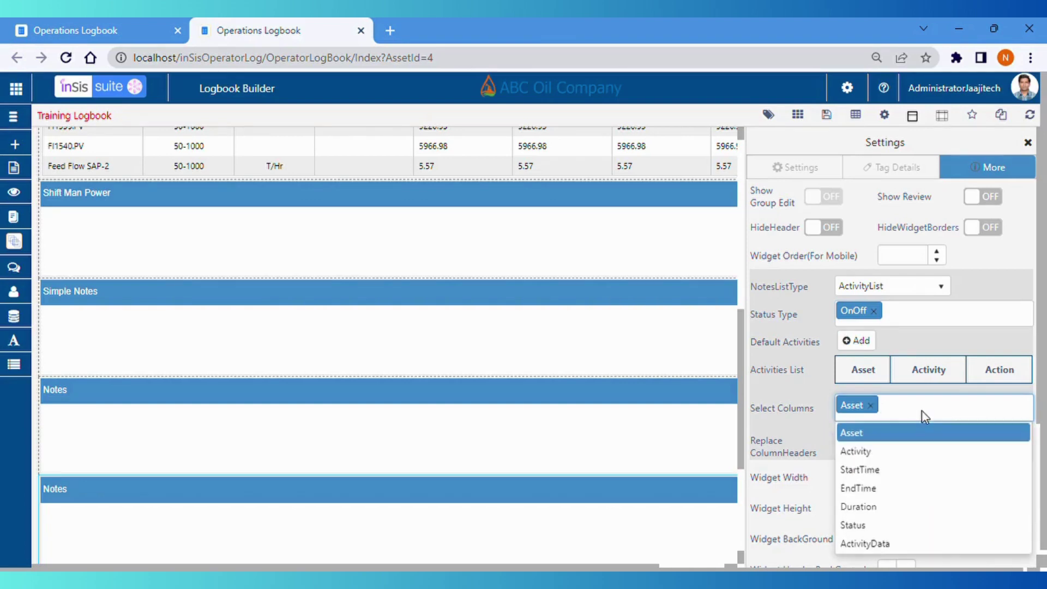
left_click(900, 454)
left_click(970, 412)
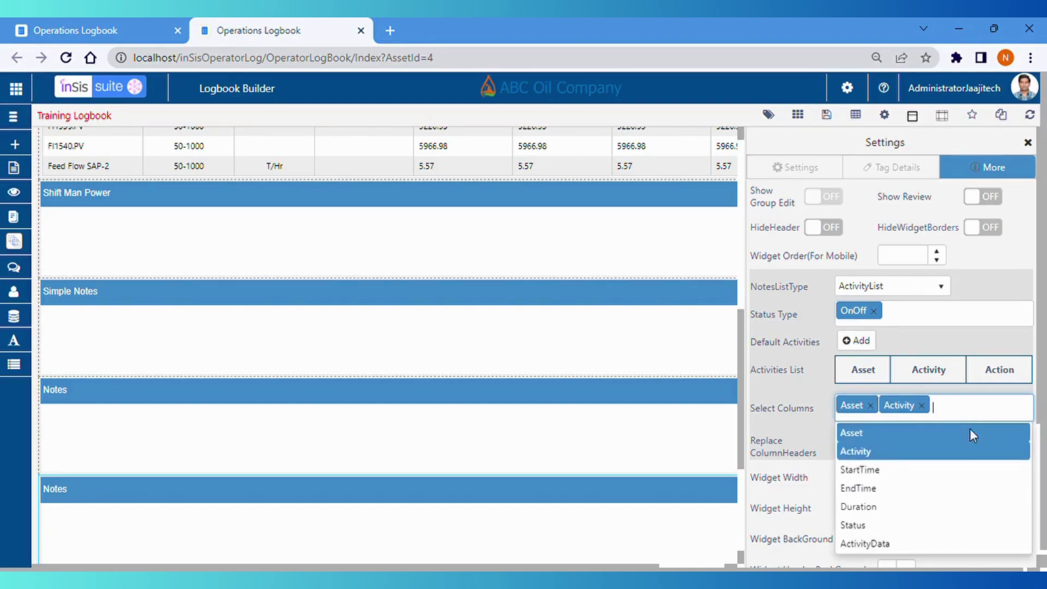
left_click(893, 508)
left_click(984, 417)
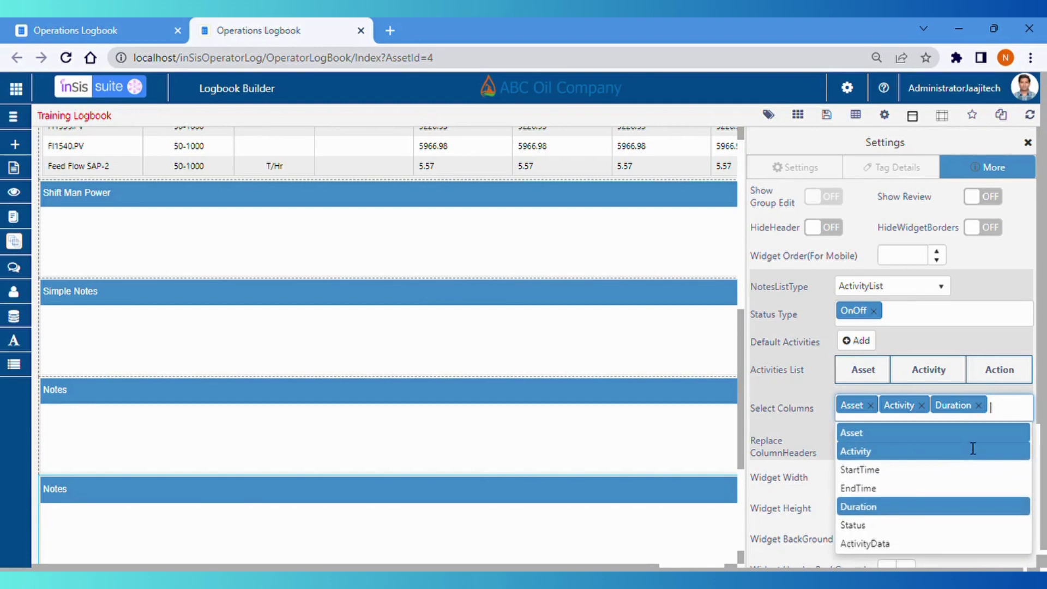
left_click(886, 525)
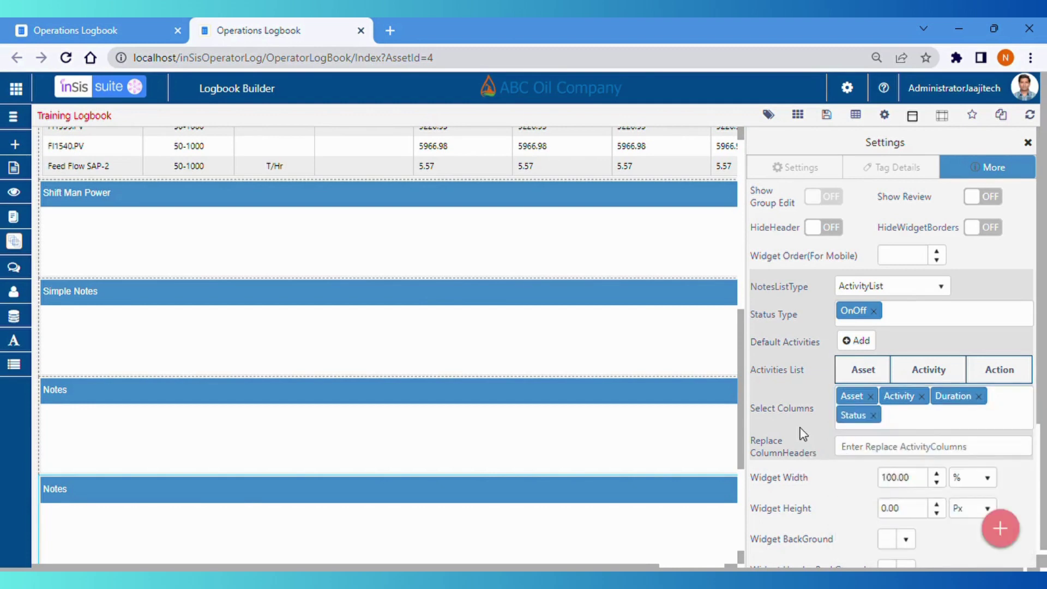
Step: Rename the widget's title to 'Activity List'
double_click(62, 403)
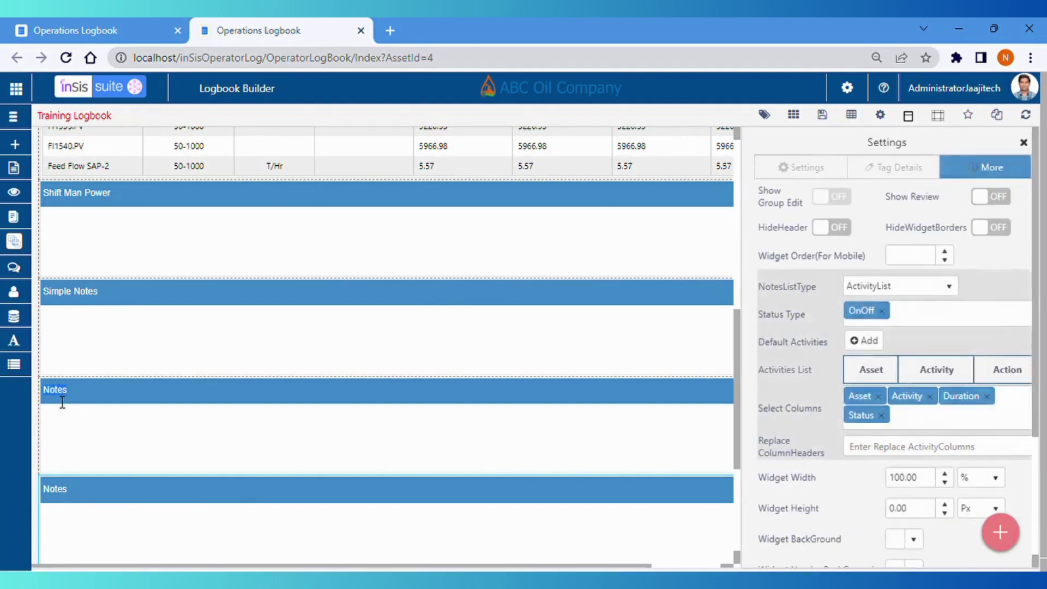
type("Activity List")
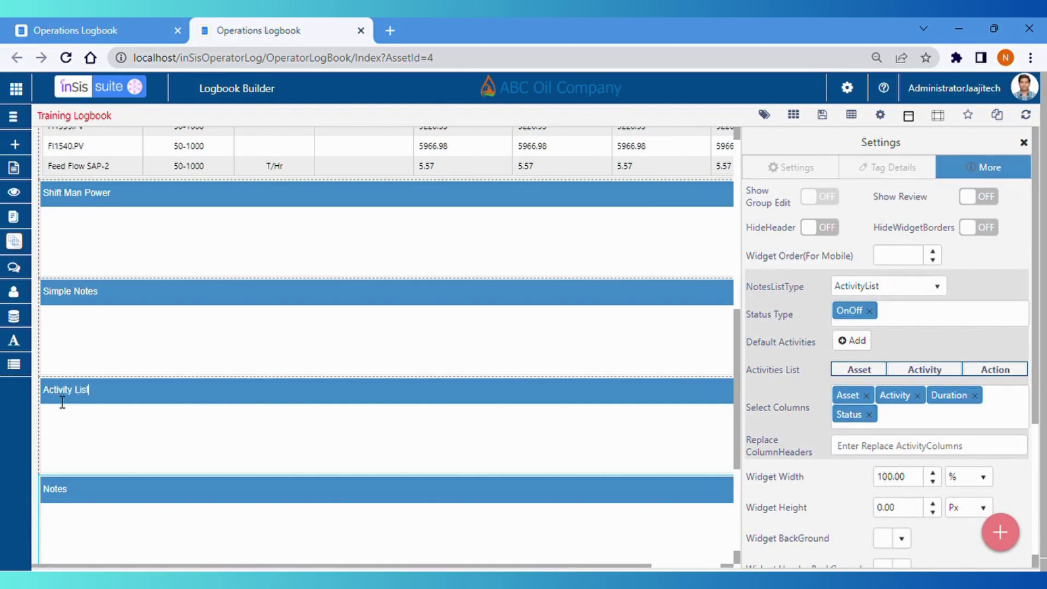
scroll(392, 352, "down", 3)
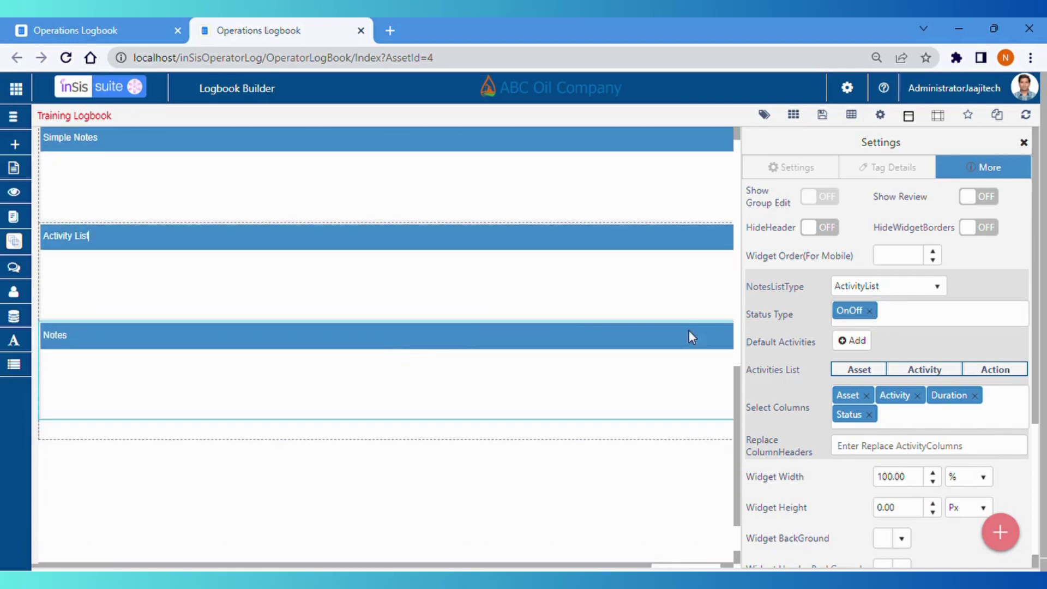
Step: Set the last Notes widget's NotesListType to TankTransfers
left_click(558, 334)
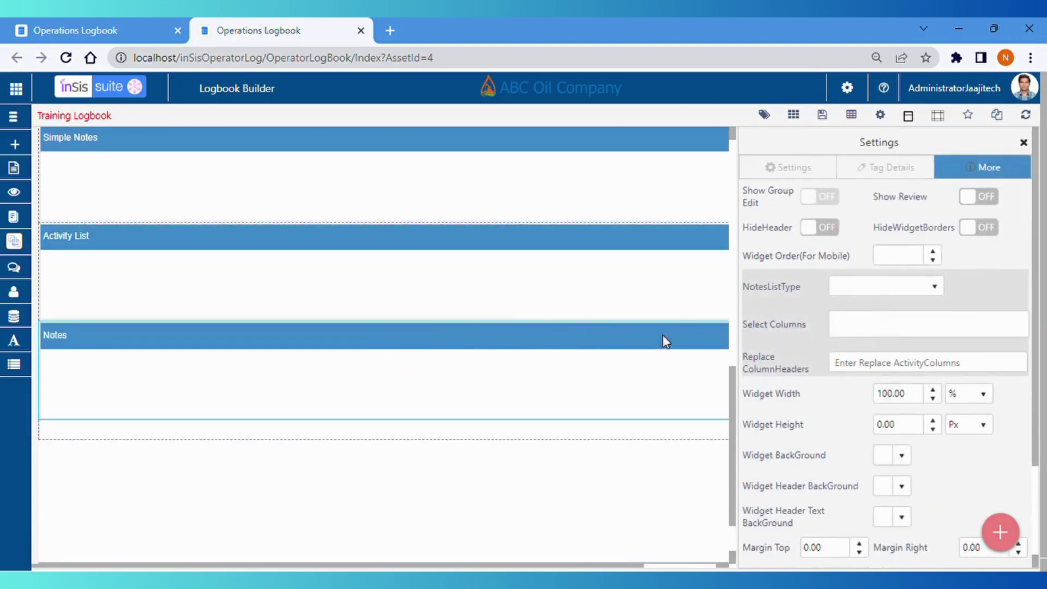
left_click(929, 290)
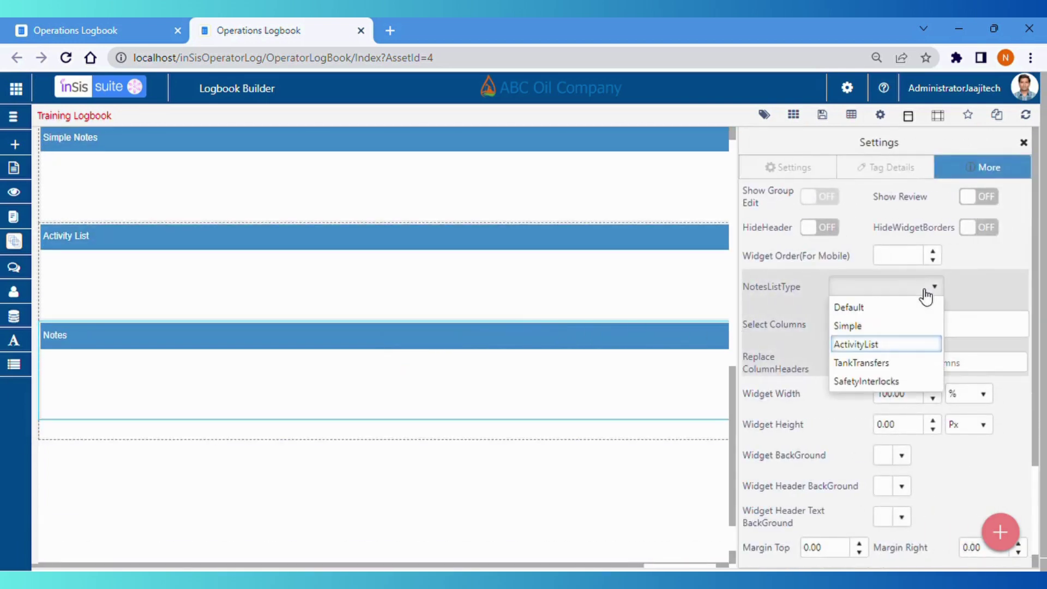
left_click(877, 364)
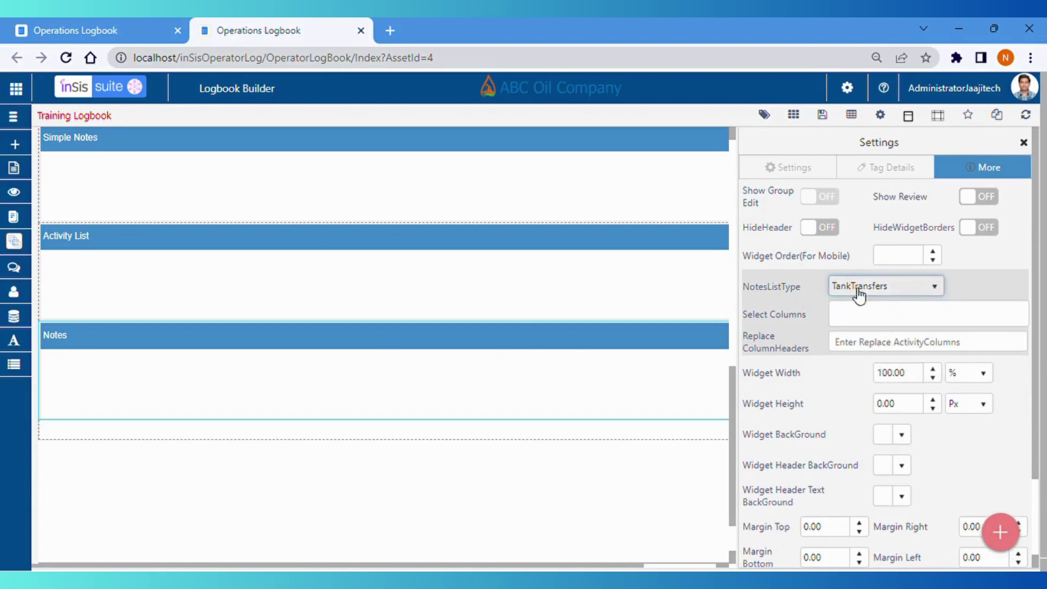
Step: Add ID, TankName, MaterialName and ToTank as displayed columns
left_click(882, 318)
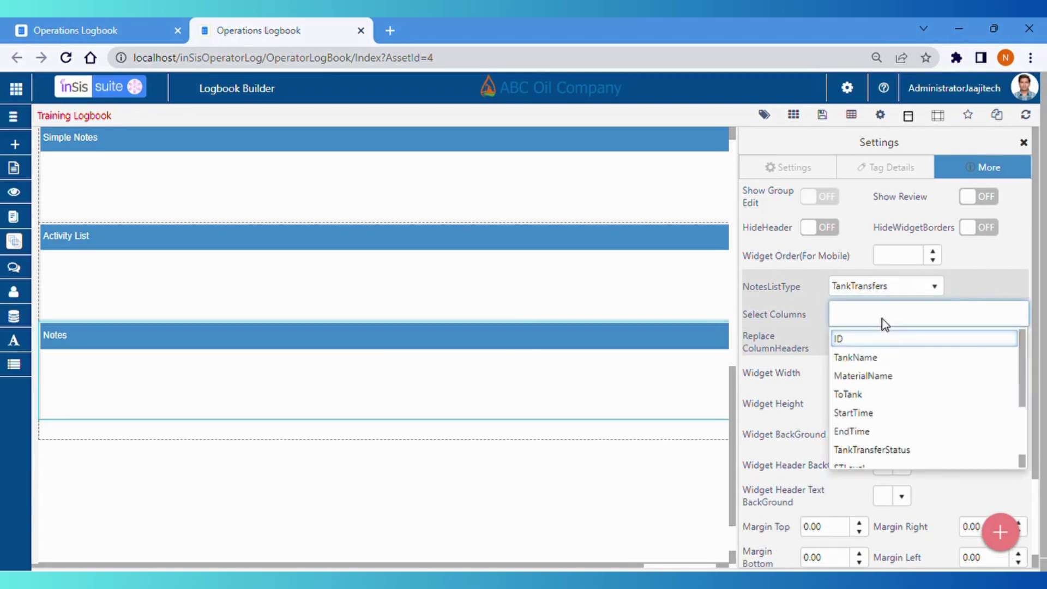
scroll(889, 365, "down", 2)
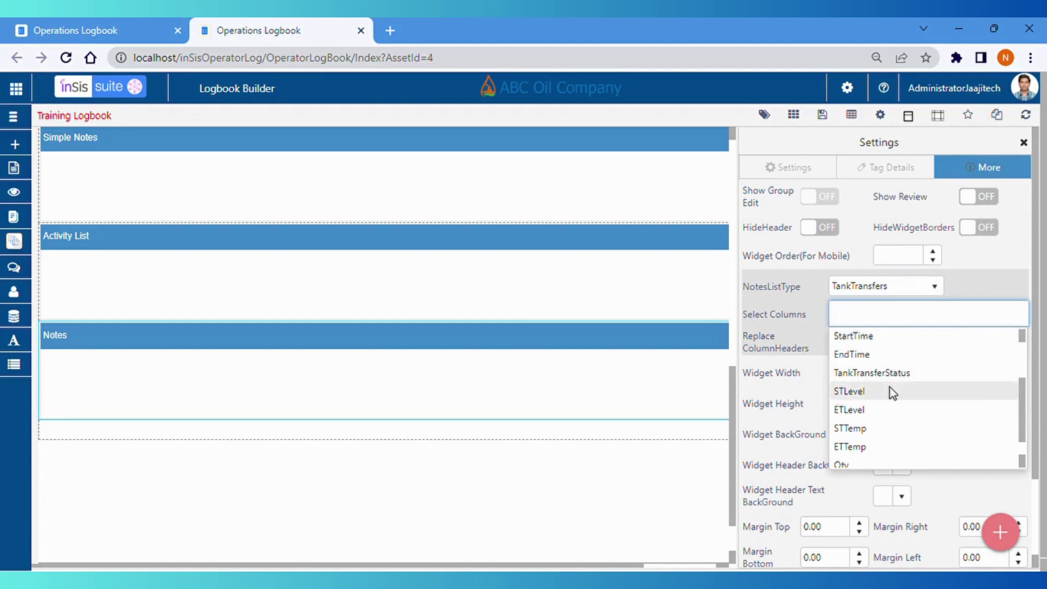
scroll(890, 387, "up", 2)
left_click(884, 316)
left_click(872, 320)
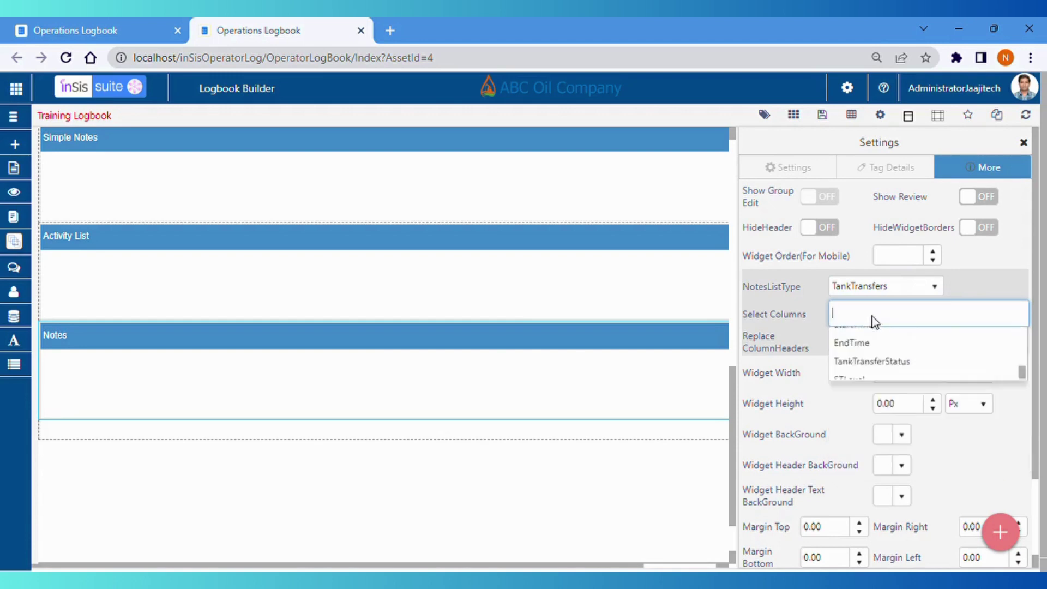
left_click(843, 339)
left_click(912, 318)
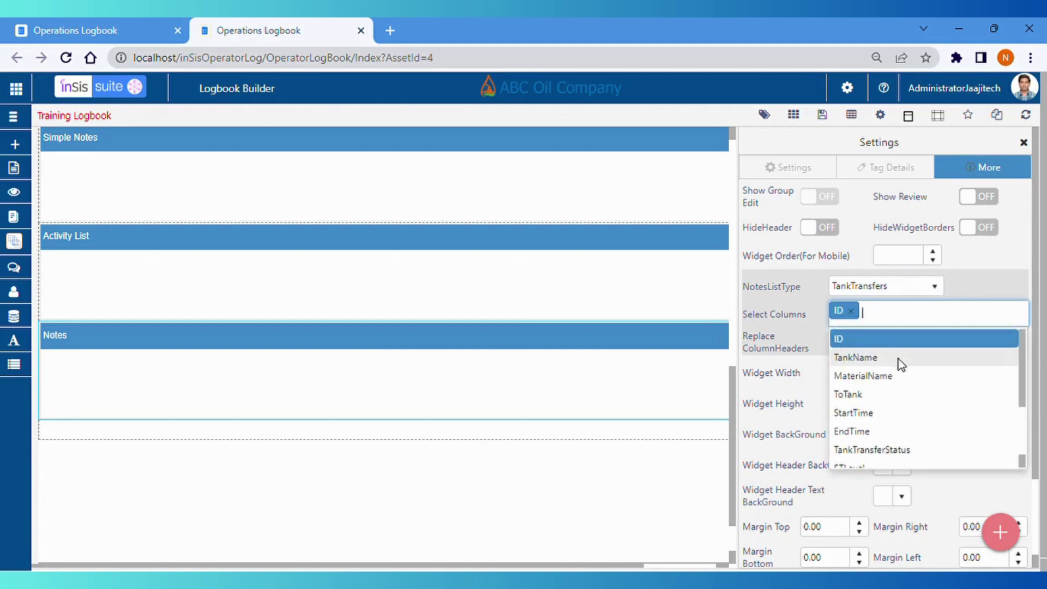
left_click(898, 358)
left_click(960, 321)
left_click(873, 376)
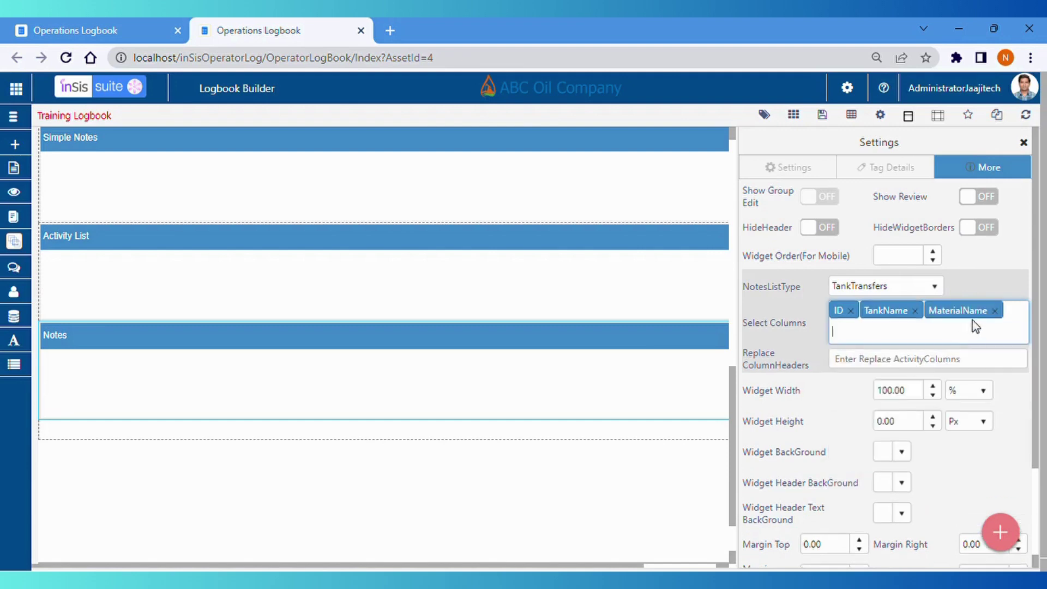
left_click(972, 322)
left_click(875, 413)
Step: Add the TankTransferStatus column in place of EndTime and title the widget 'Tank transfer'
left_click(947, 327)
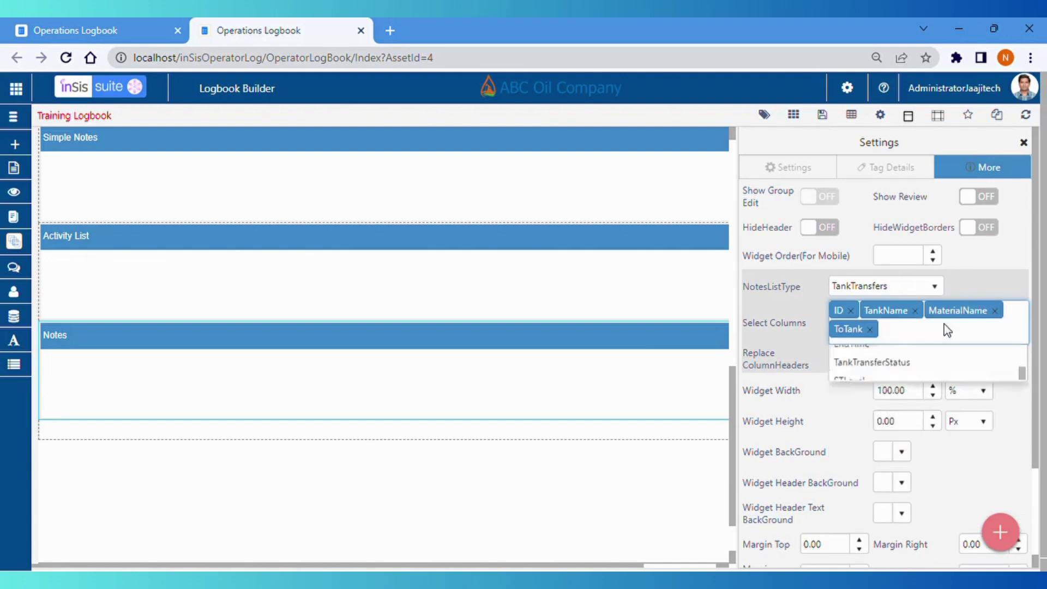
left_click(904, 448)
left_click(926, 330)
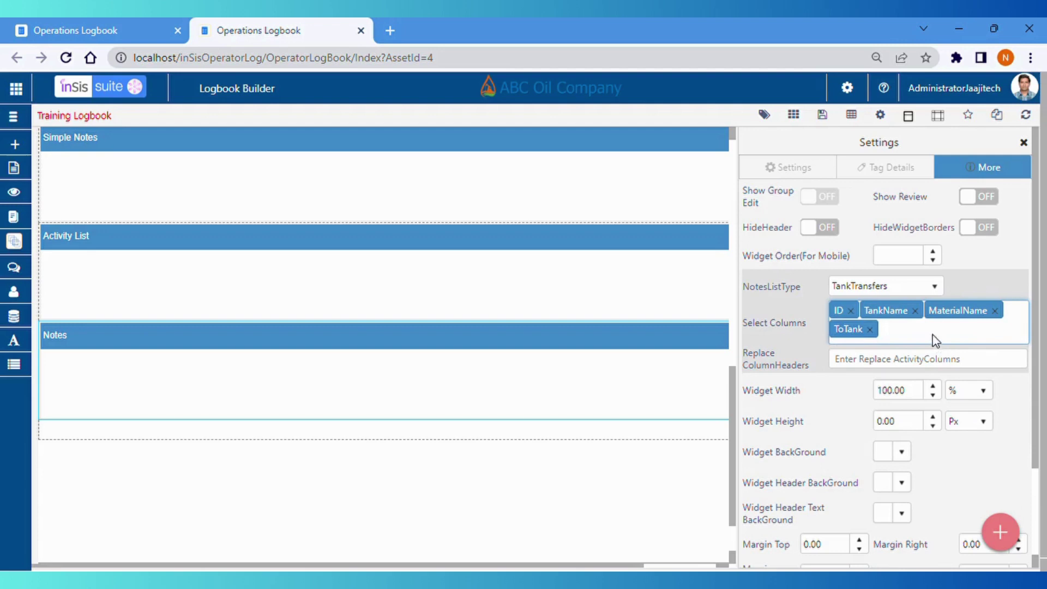
left_click(933, 335)
left_click(882, 468)
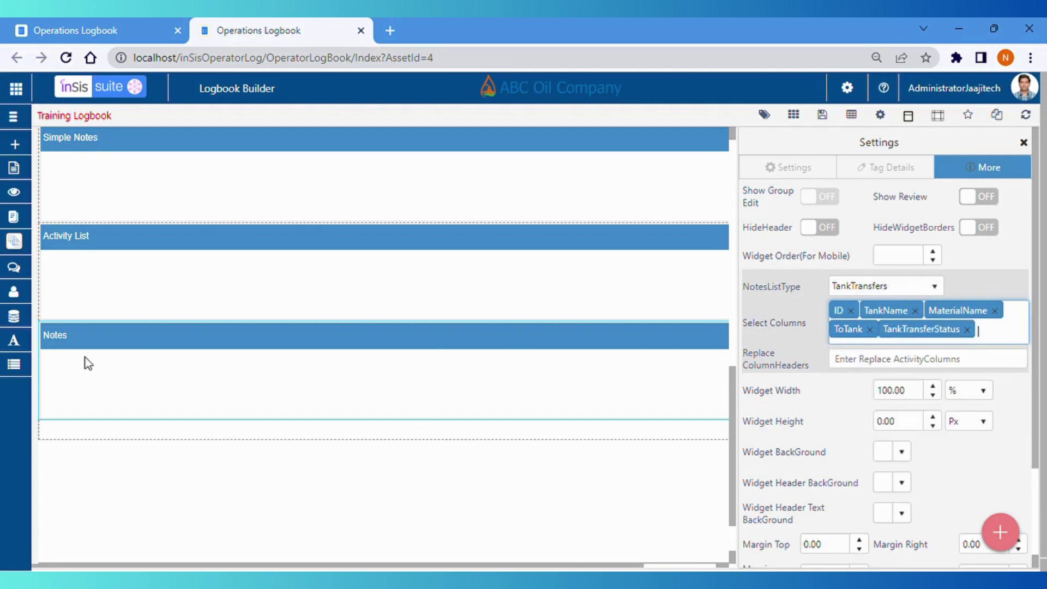
double_click(54, 336)
type("Tank transfer")
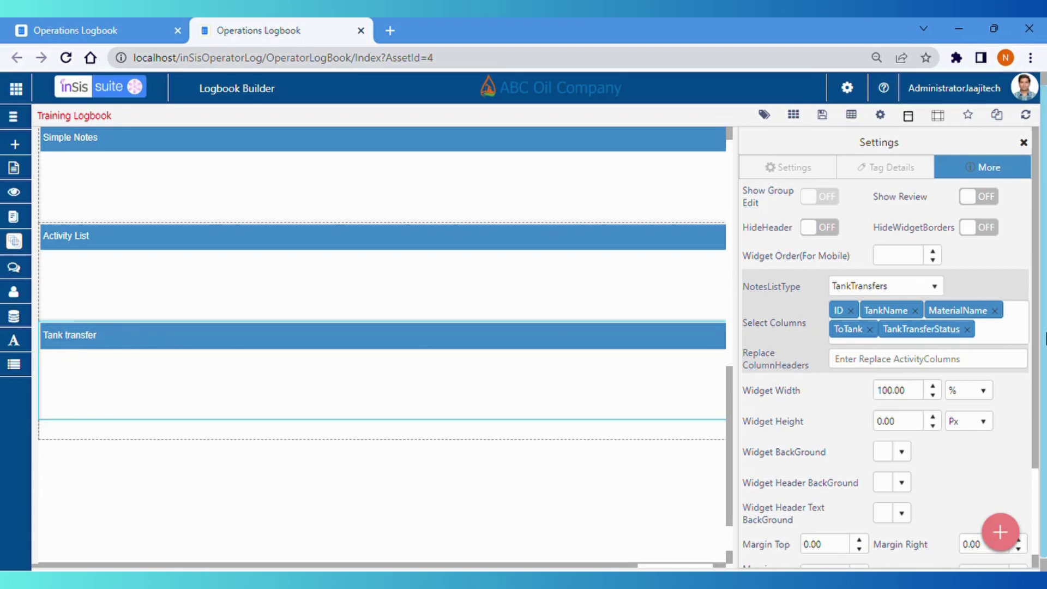
Step: Close the widget settings, return to the top and save the Training Logbook
left_click(1024, 143)
scroll(984, 166, "up", 5)
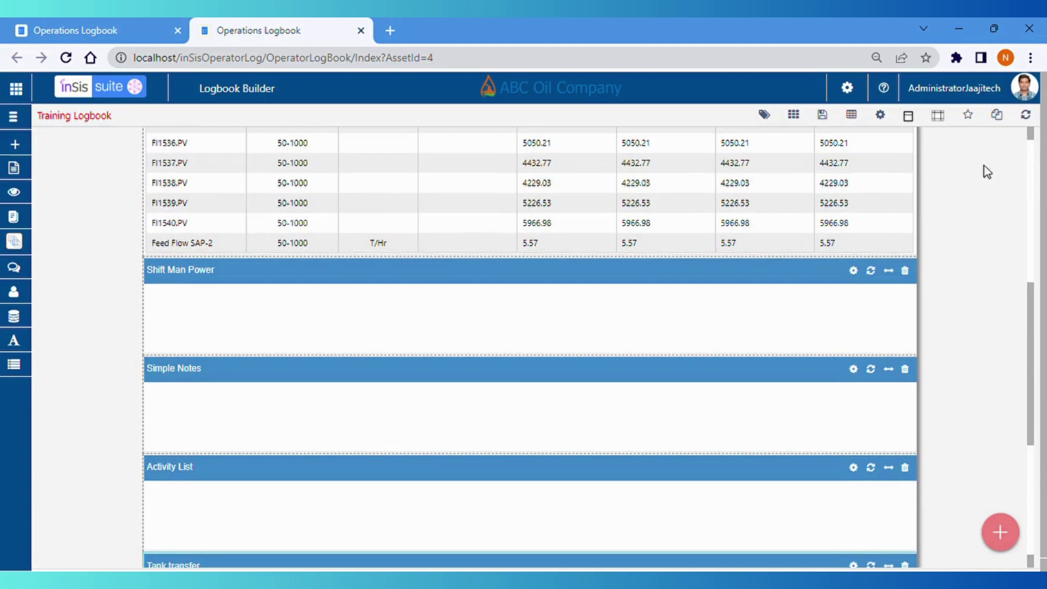
scroll(962, 267, "up", 6)
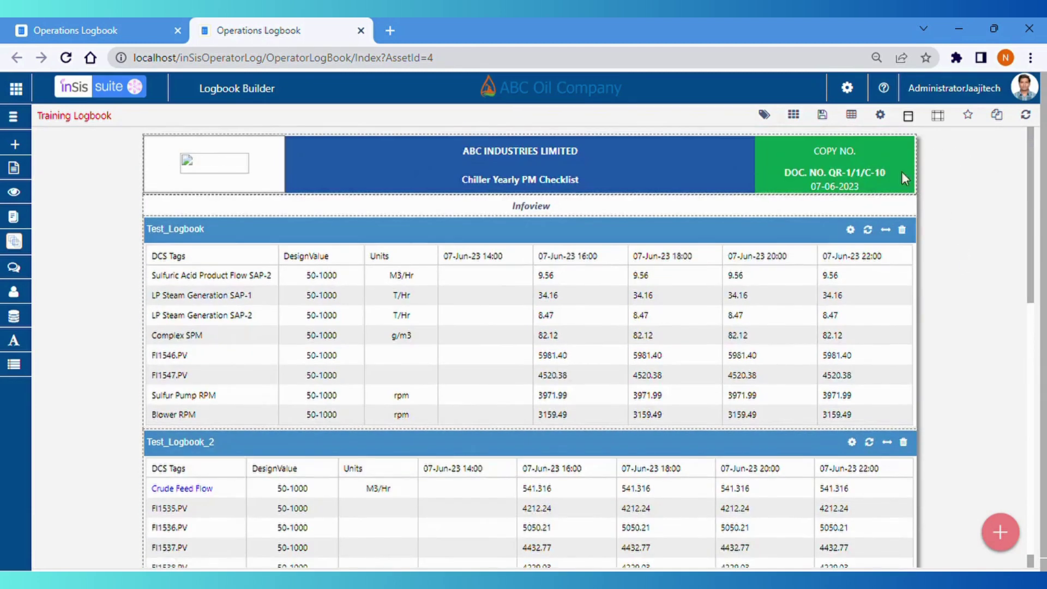
left_click(823, 115)
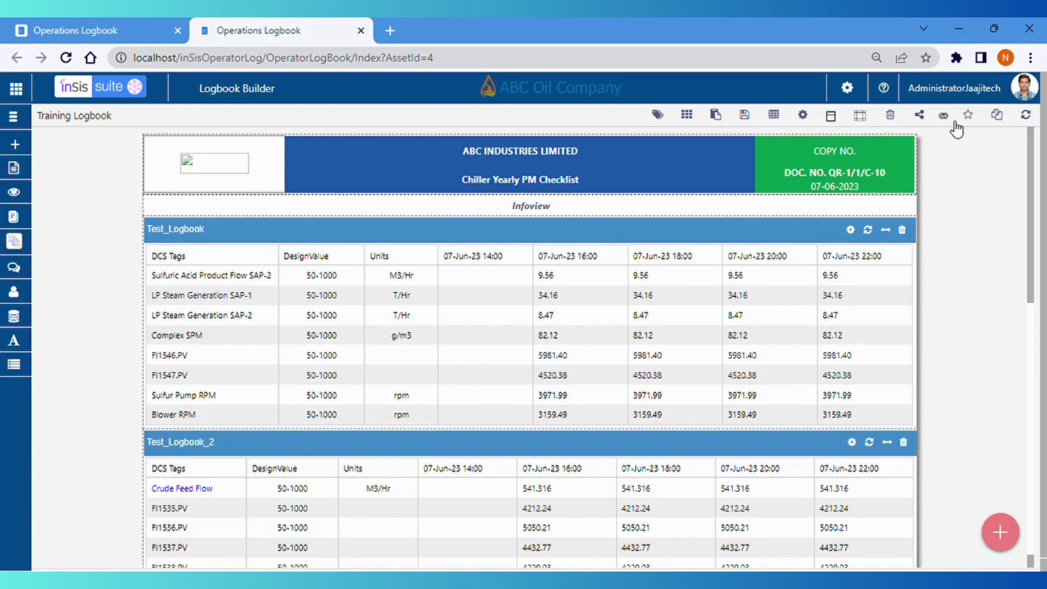
Step: Share the log sheet with shift1 and Guest with Can Enter Data and Can Edit Template
left_click(920, 116)
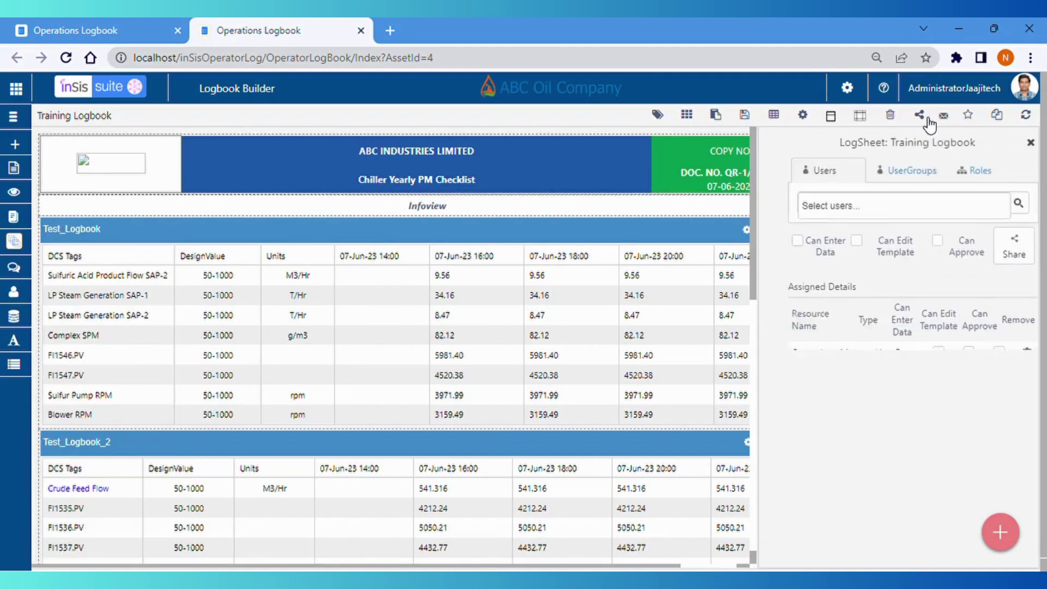
left_click(884, 210)
type("shi")
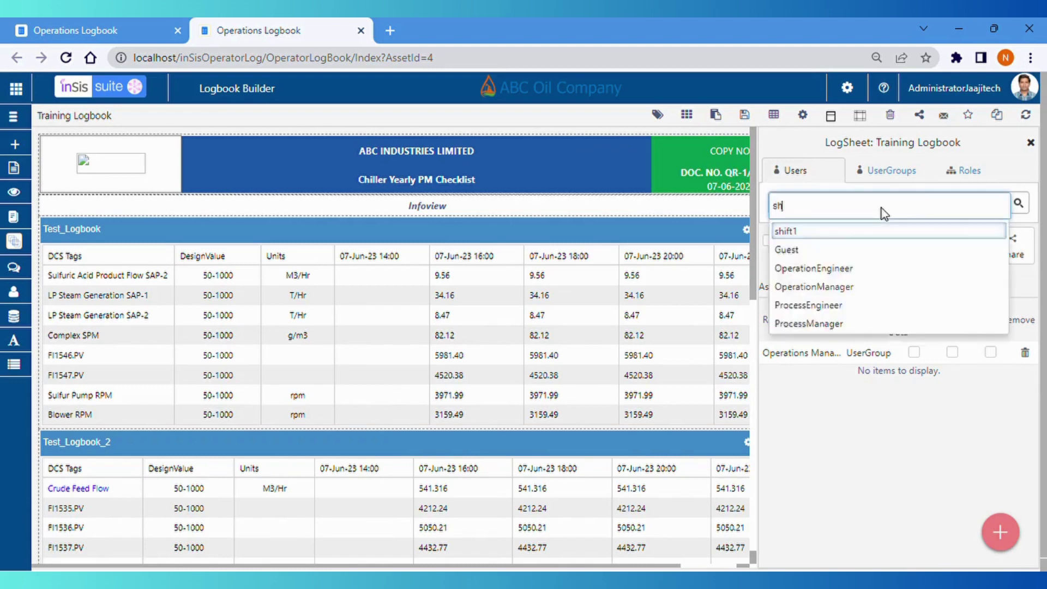
left_click(908, 229)
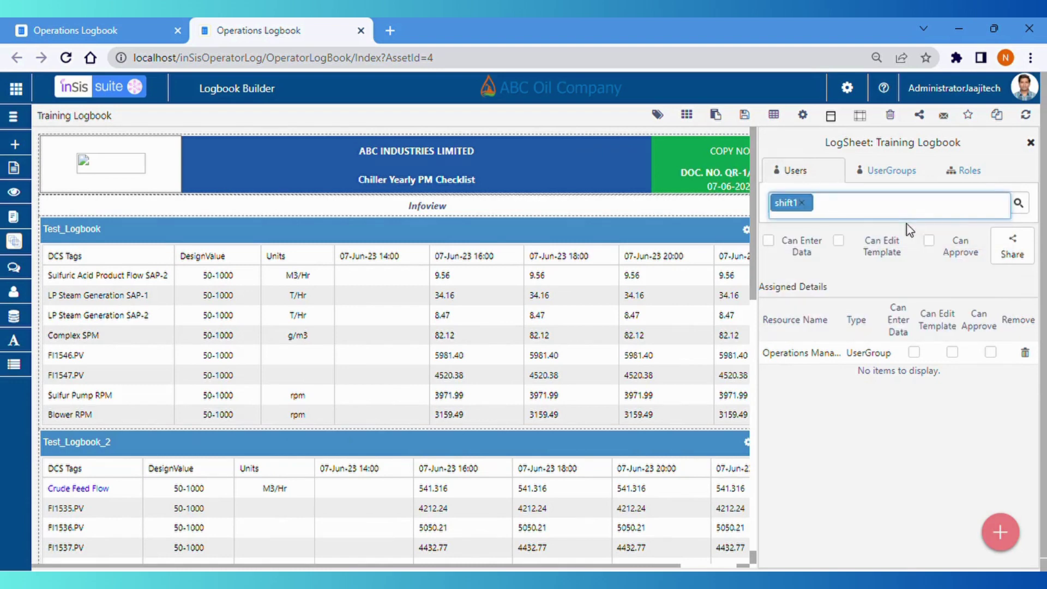
type("ad")
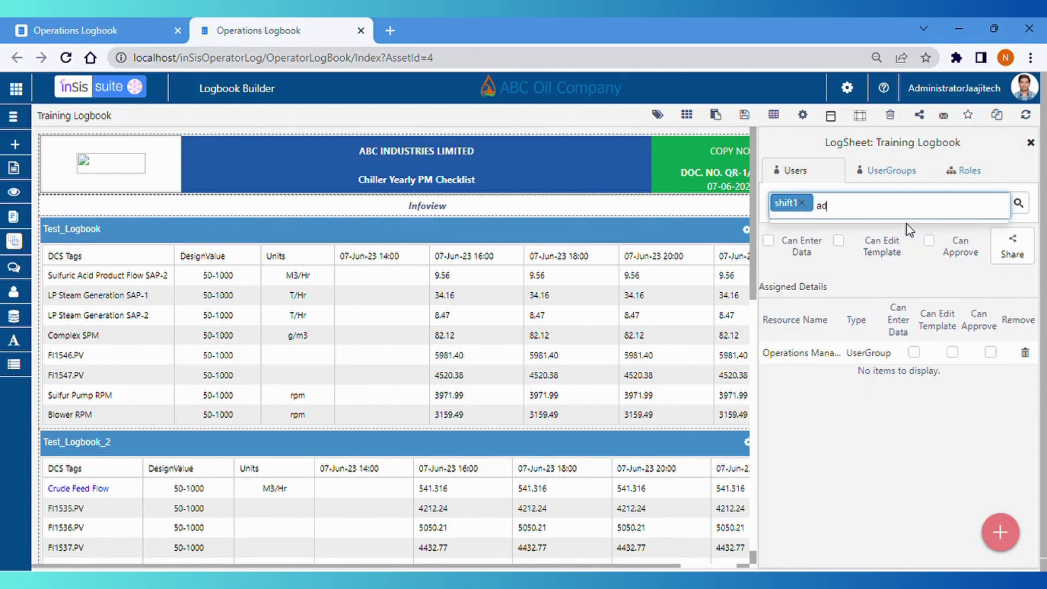
key("BackSpace")
key("BackSpace")
type("gue")
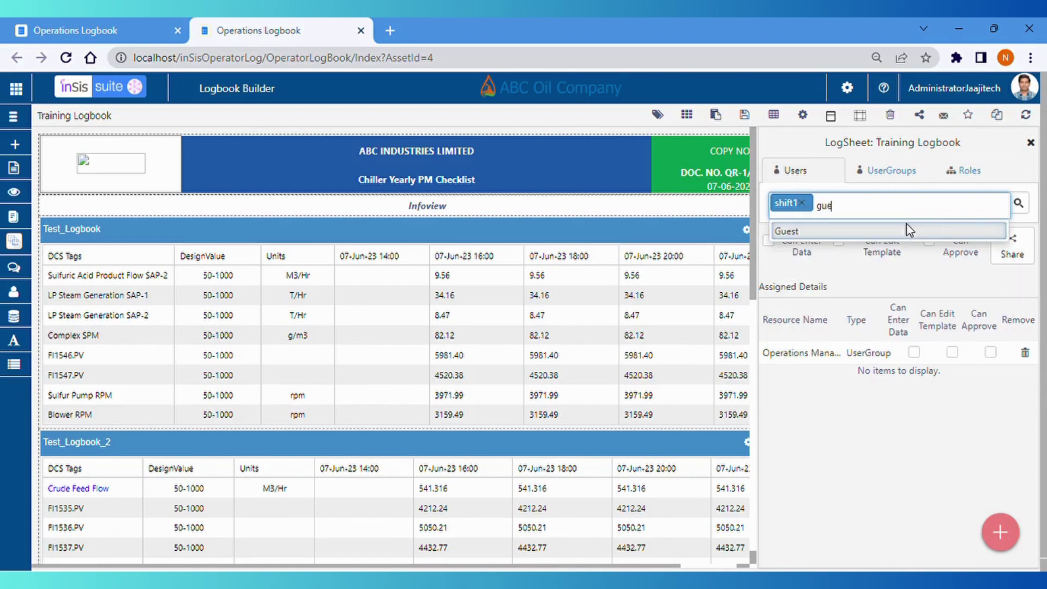
left_click(870, 232)
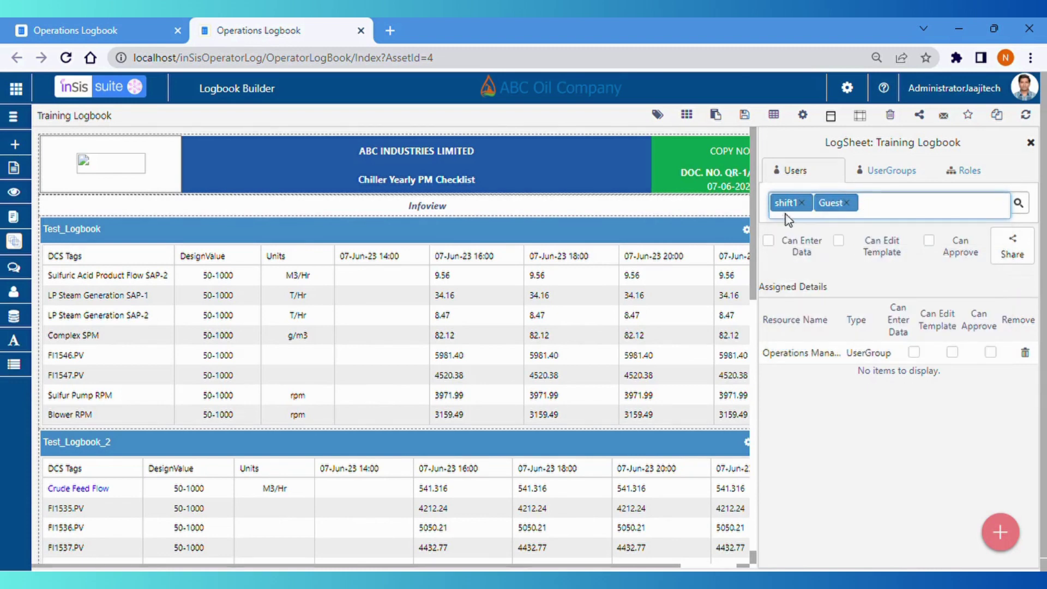
left_click(802, 255)
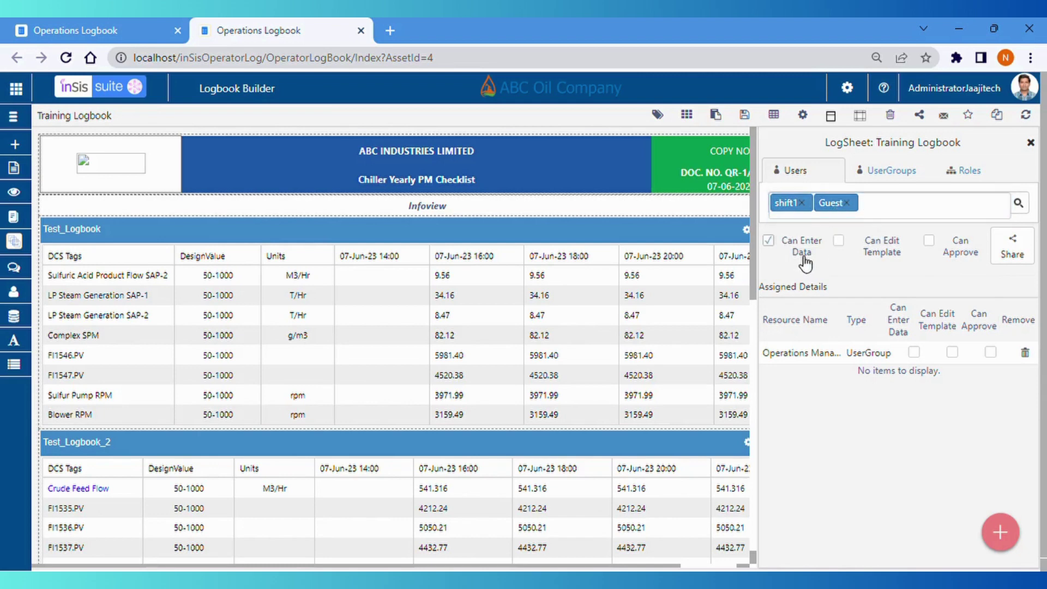
left_click(897, 254)
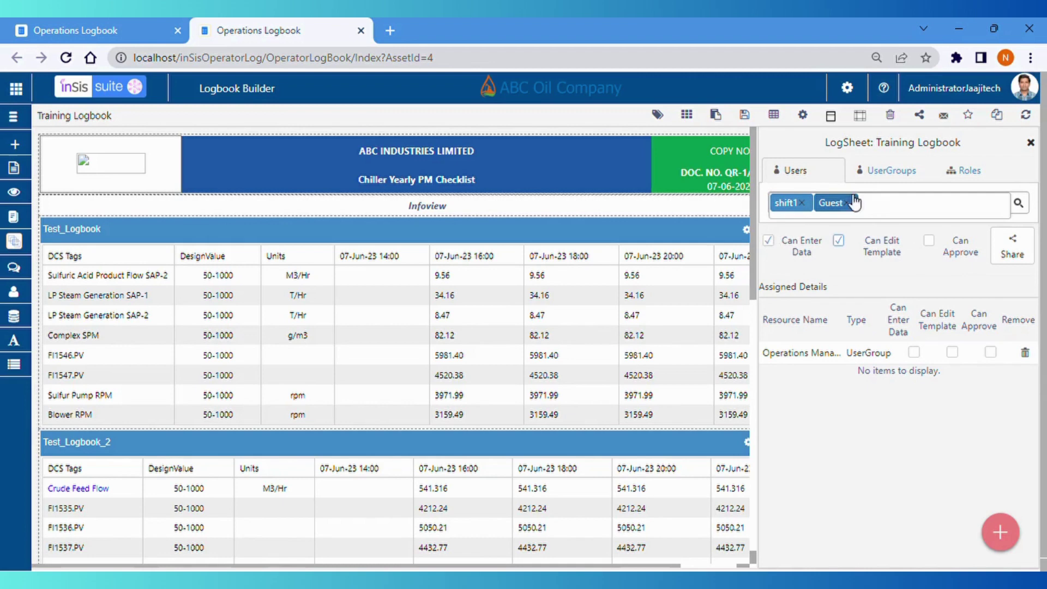
left_click(1011, 256)
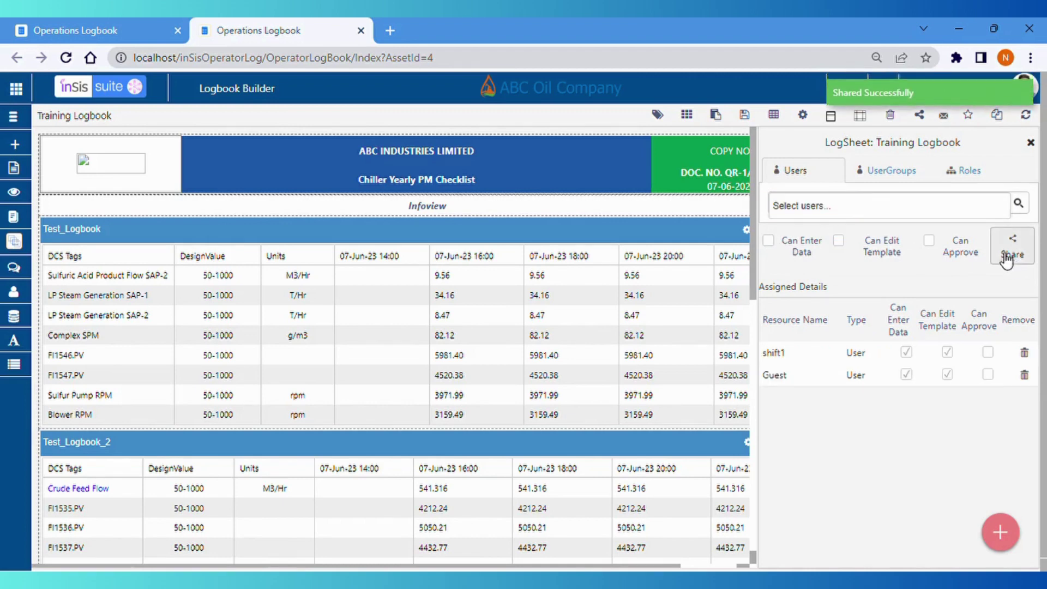
Step: Share the log sheet with ProcessEngineer and OperationEngineer with Can Approve permission
left_click(860, 217)
type("pro")
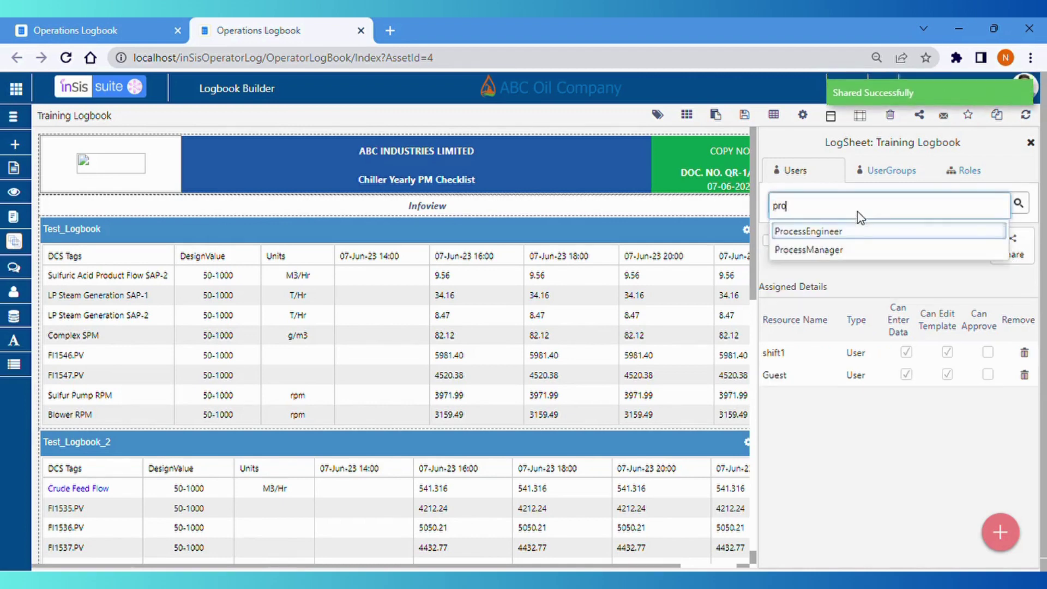
type("ce")
left_click(837, 232)
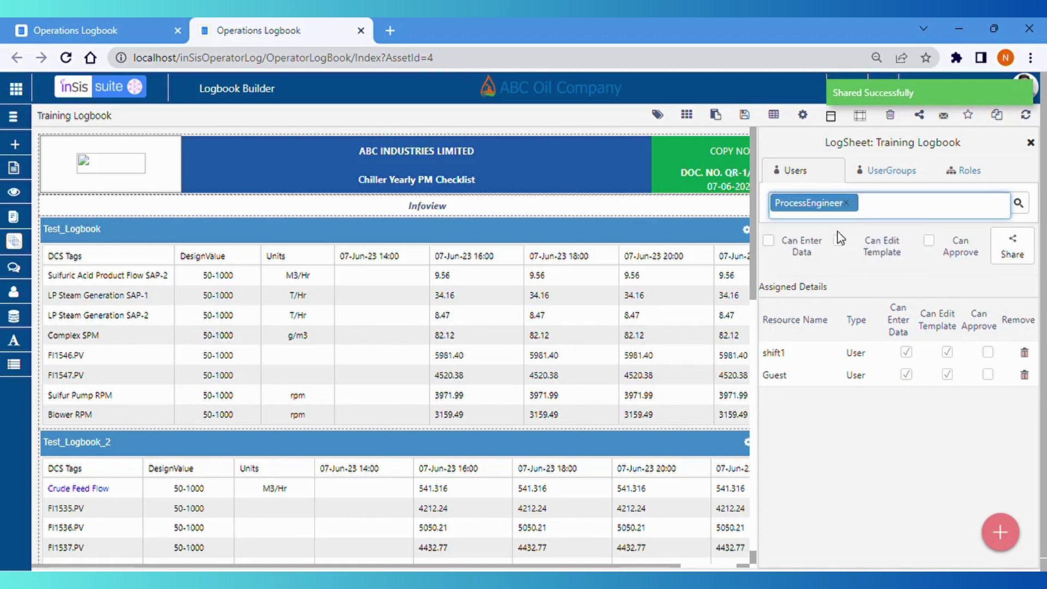
type("opera")
left_click(839, 233)
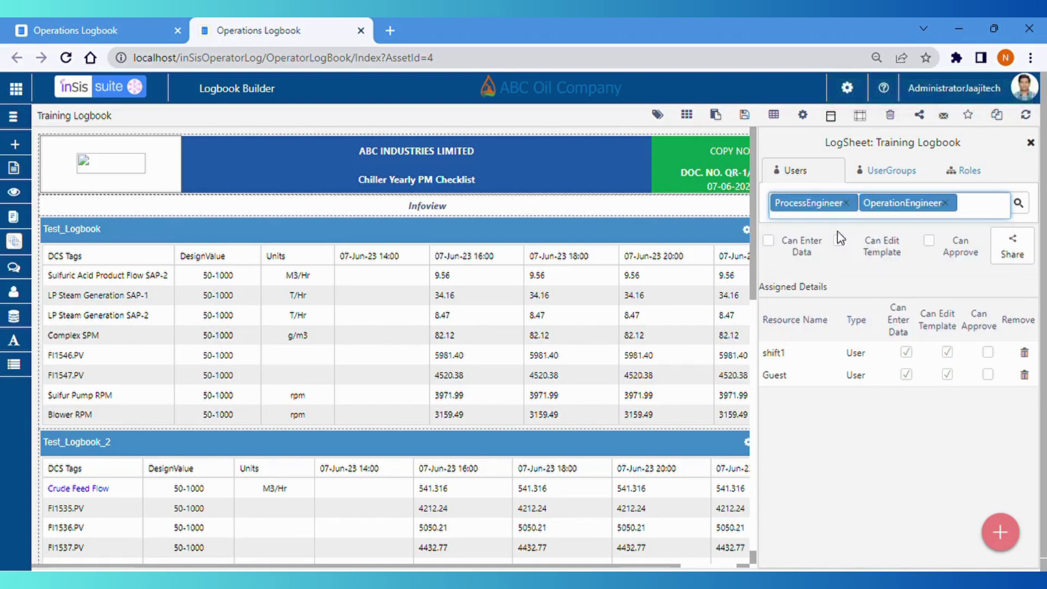
left_click(953, 253)
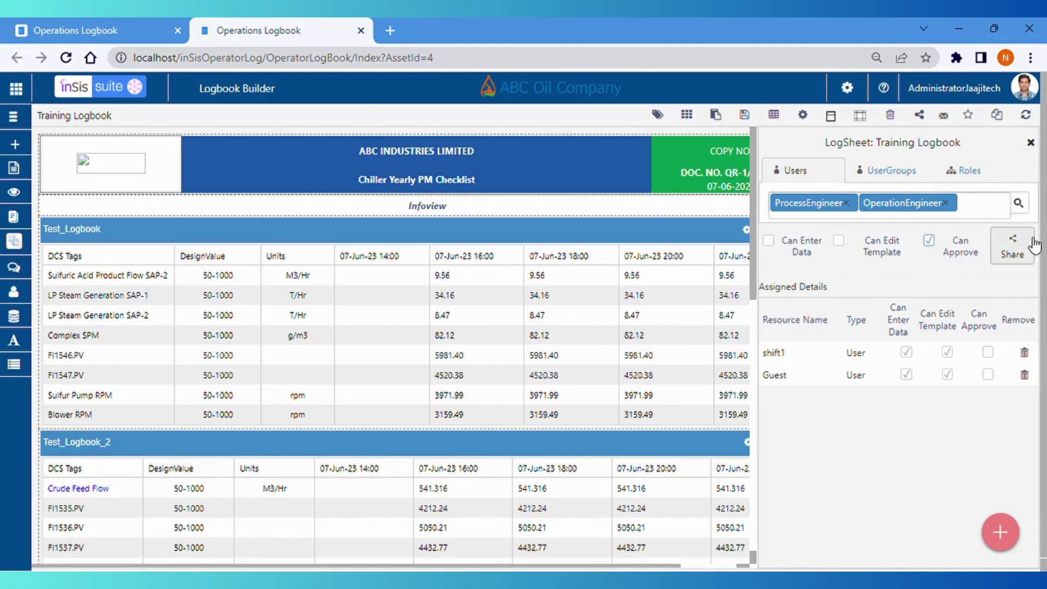
left_click(1029, 261)
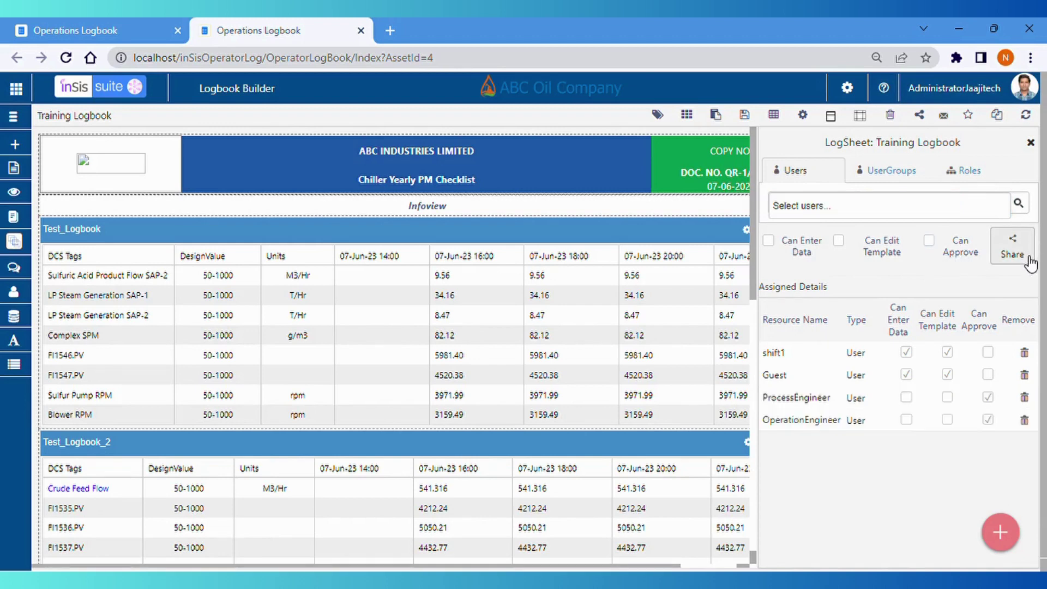
Step: Share the log sheet with ProcessManager and OperationManager, then close the sharing panel
left_click(960, 210)
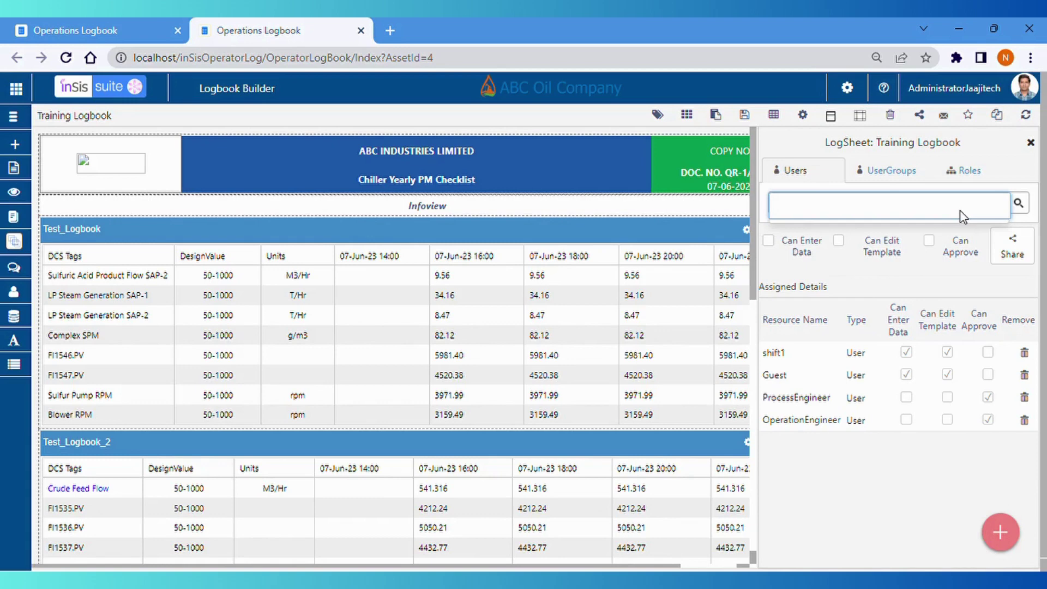
type("pro")
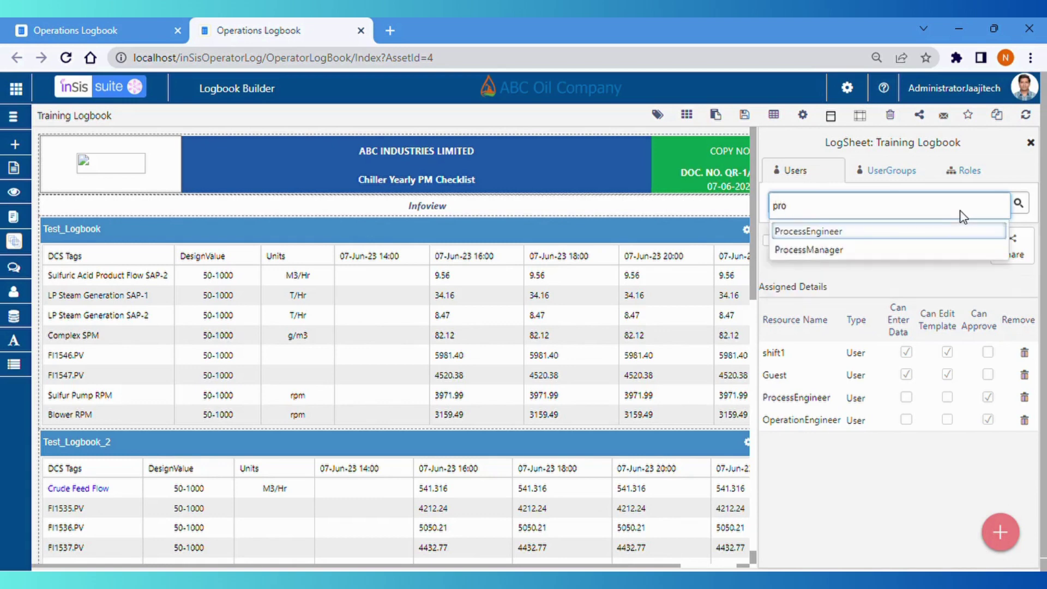
left_click(895, 249)
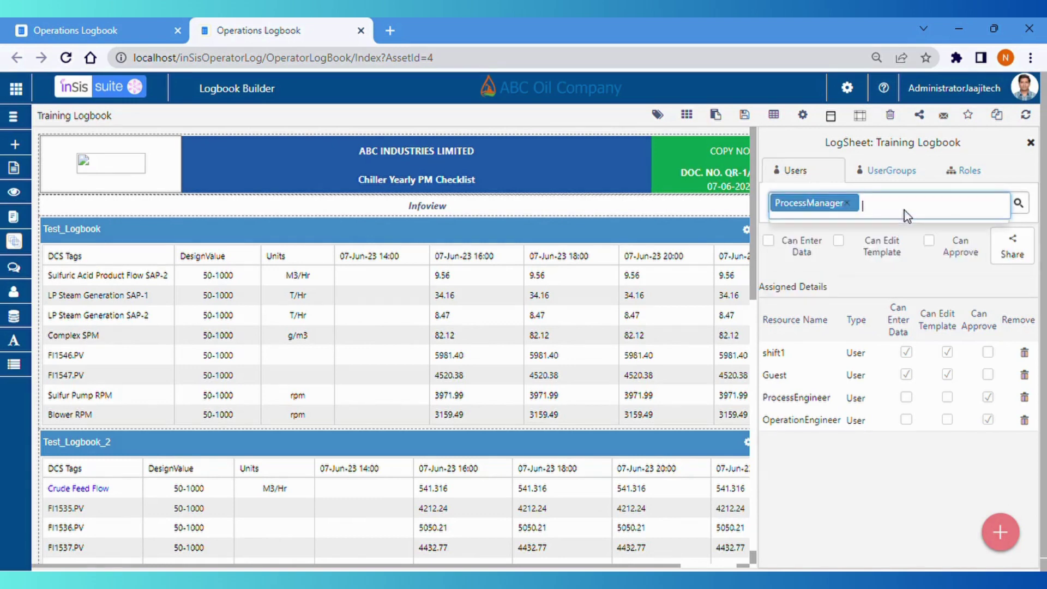
type("mana")
left_click(849, 233)
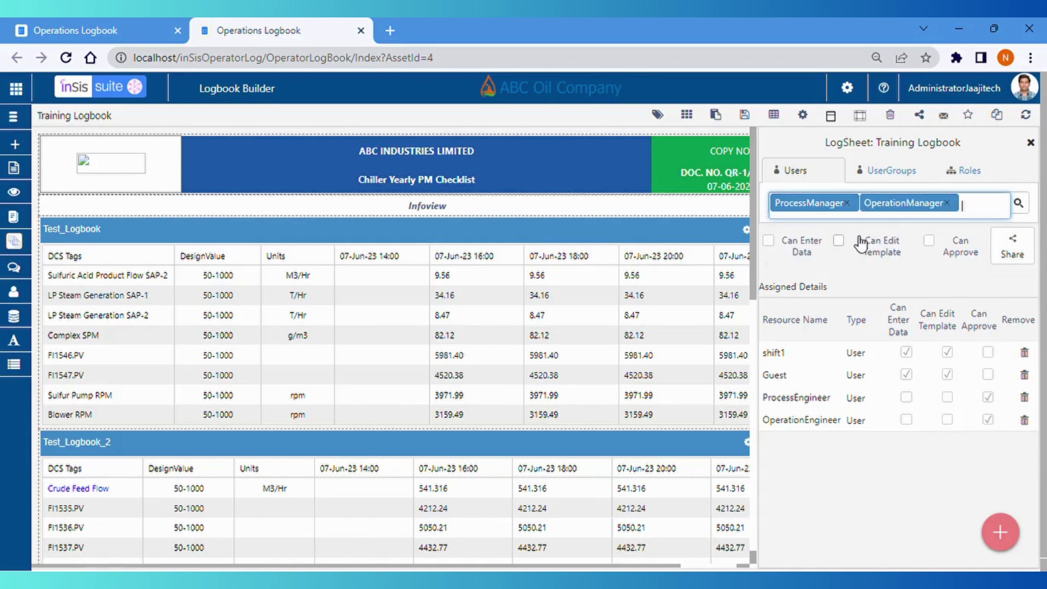
left_click(1018, 254)
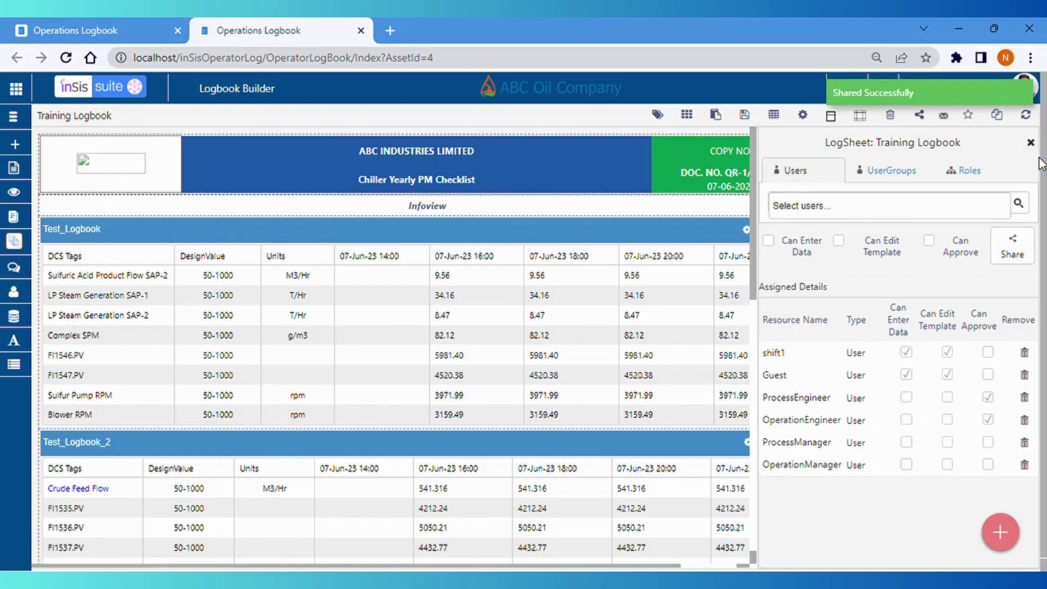
left_click(1031, 142)
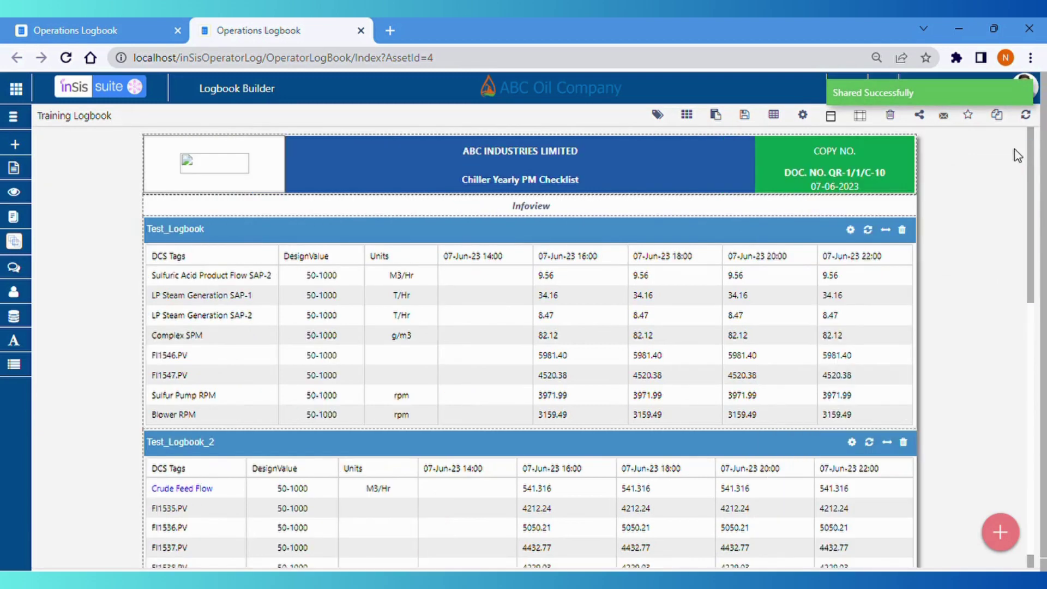
left_click(946, 118)
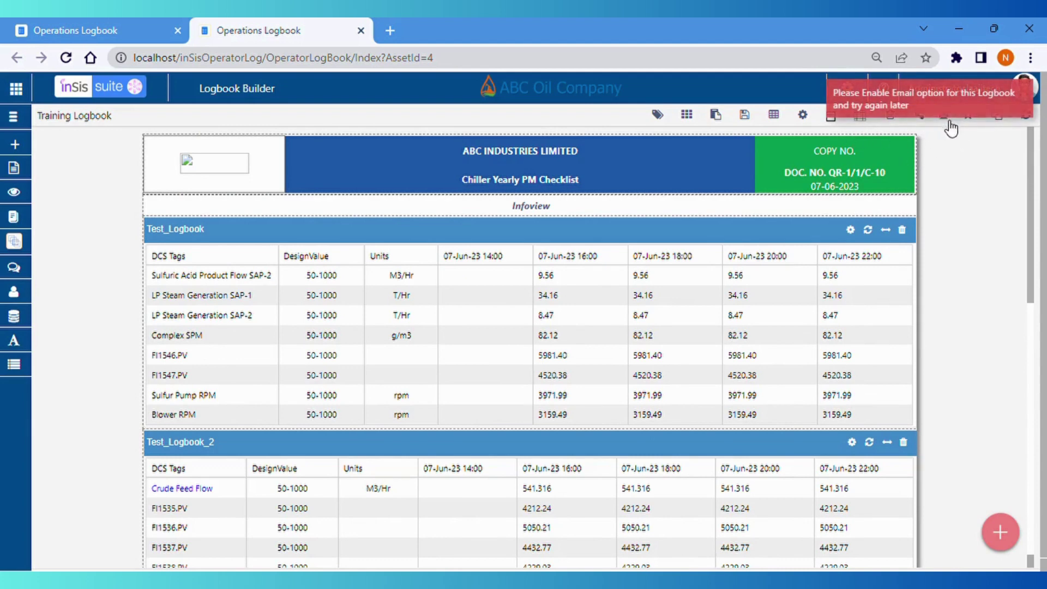
Step: Turn on Send Logbook as email on set complete and Include Deviation Report in LogBook Settings
left_click(952, 126)
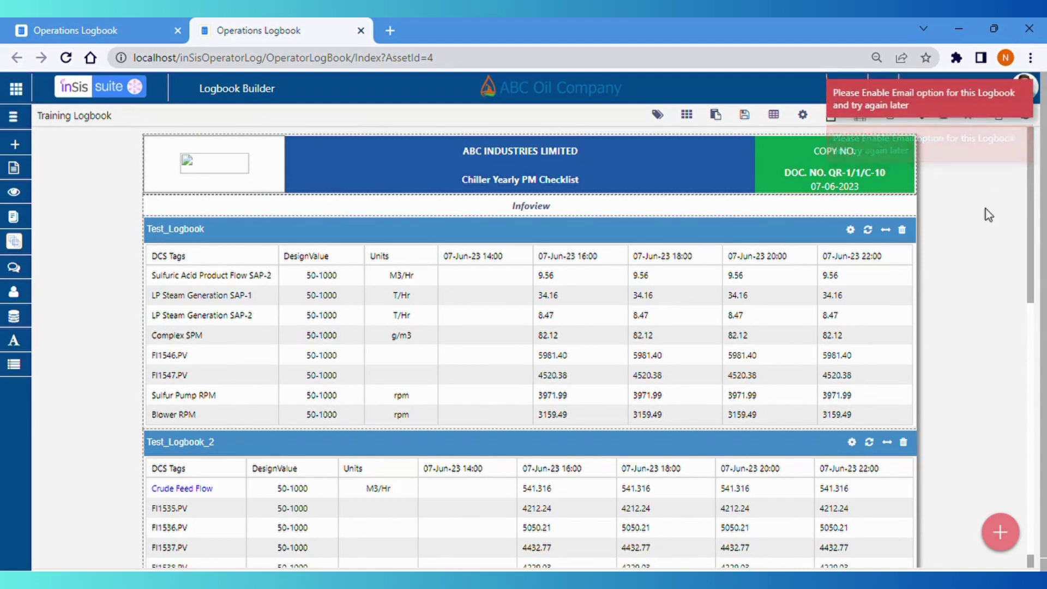
left_click(807, 119)
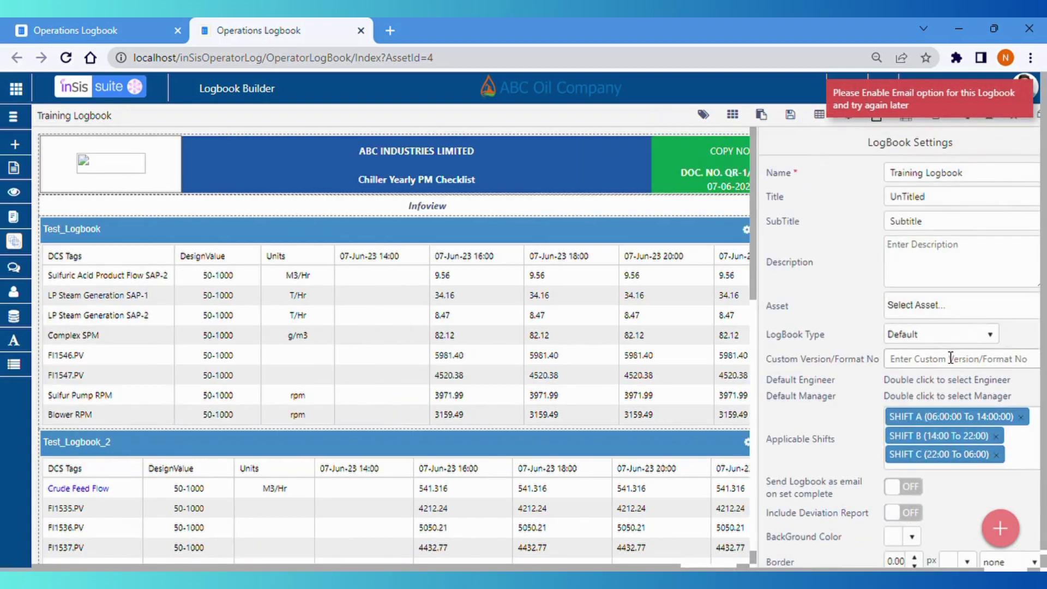
scroll(898, 335, "down", 3)
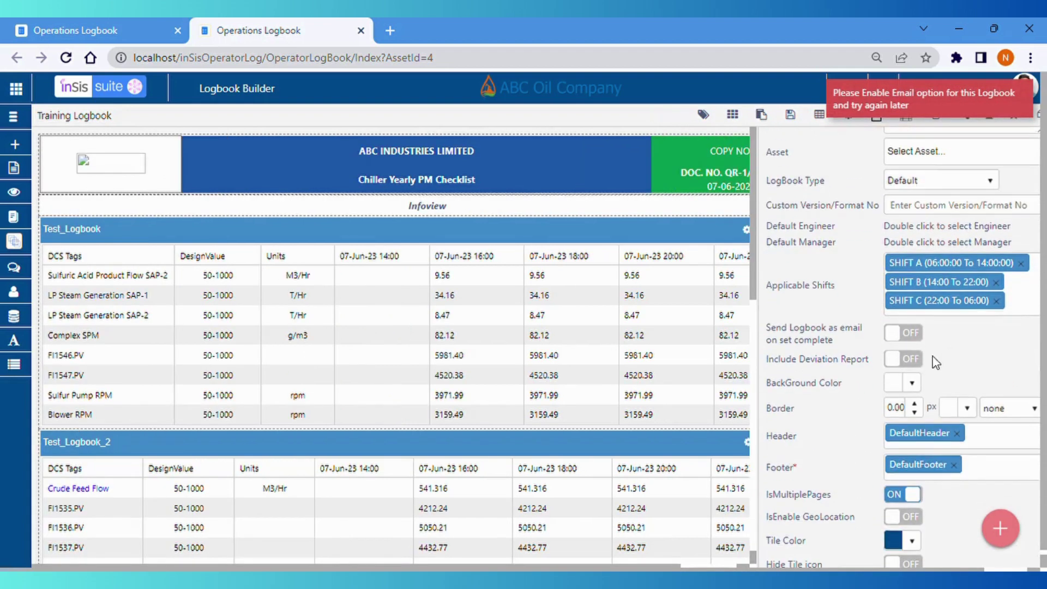
left_click(897, 334)
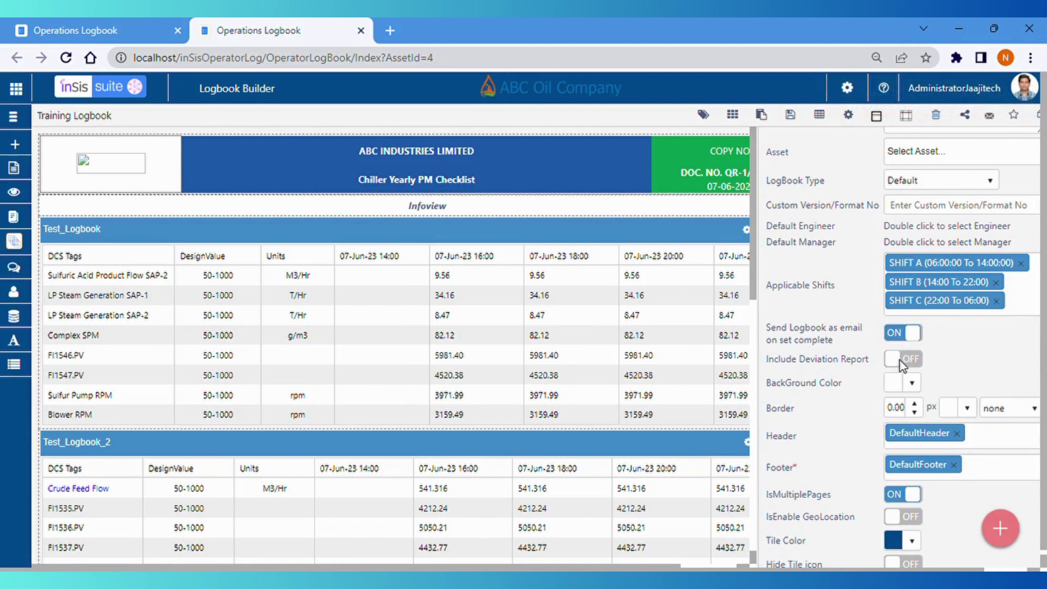
left_click(899, 361)
scroll(946, 344, "up", 3)
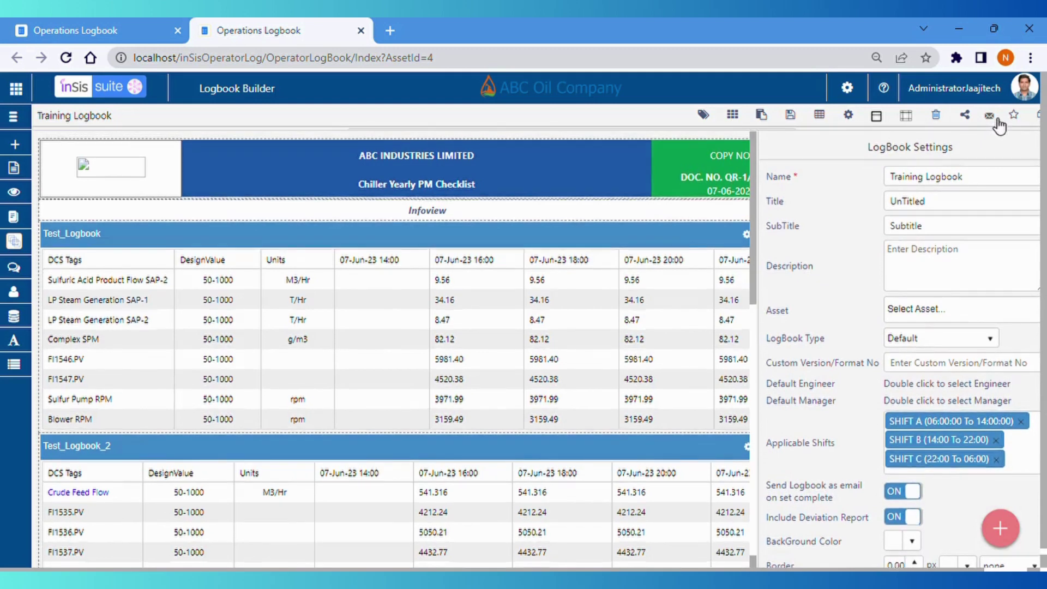
Step: Add Admin, ProcessManager and OperationManager as the logbook's email recipients
left_click(997, 122)
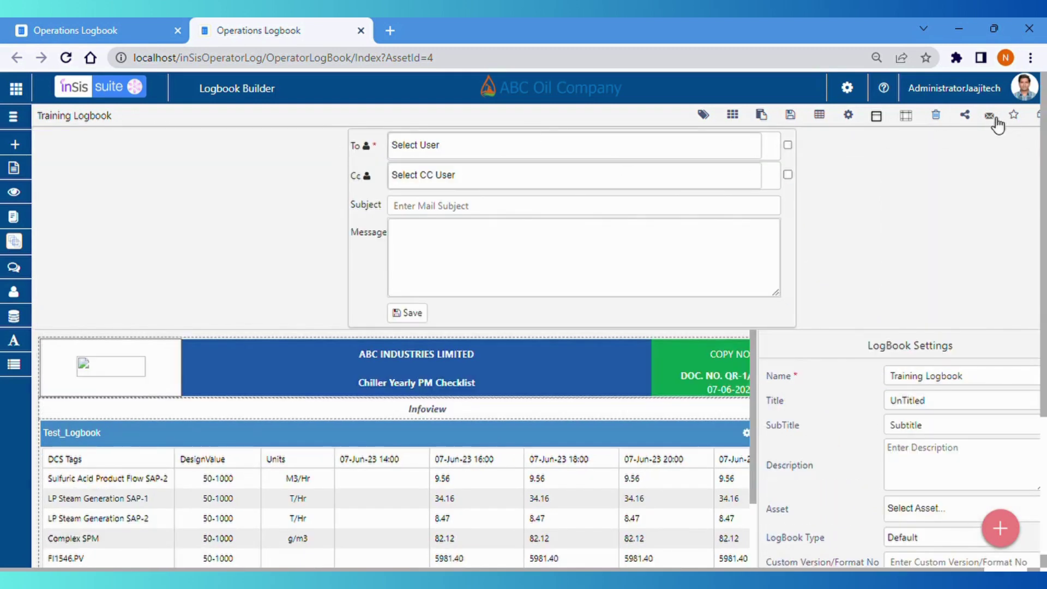
left_click(532, 145)
type("z")
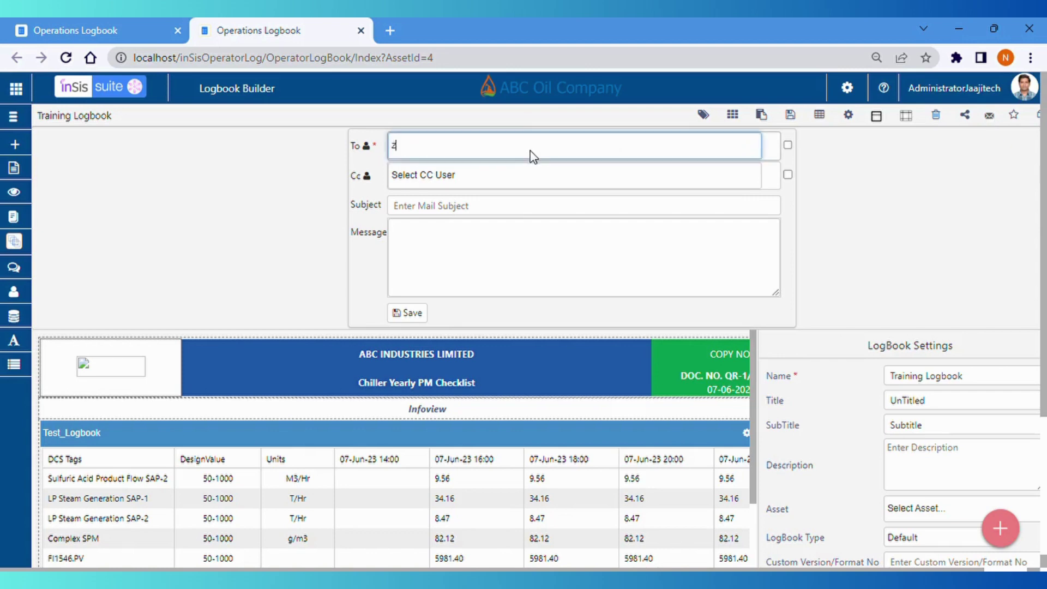
type("dm")
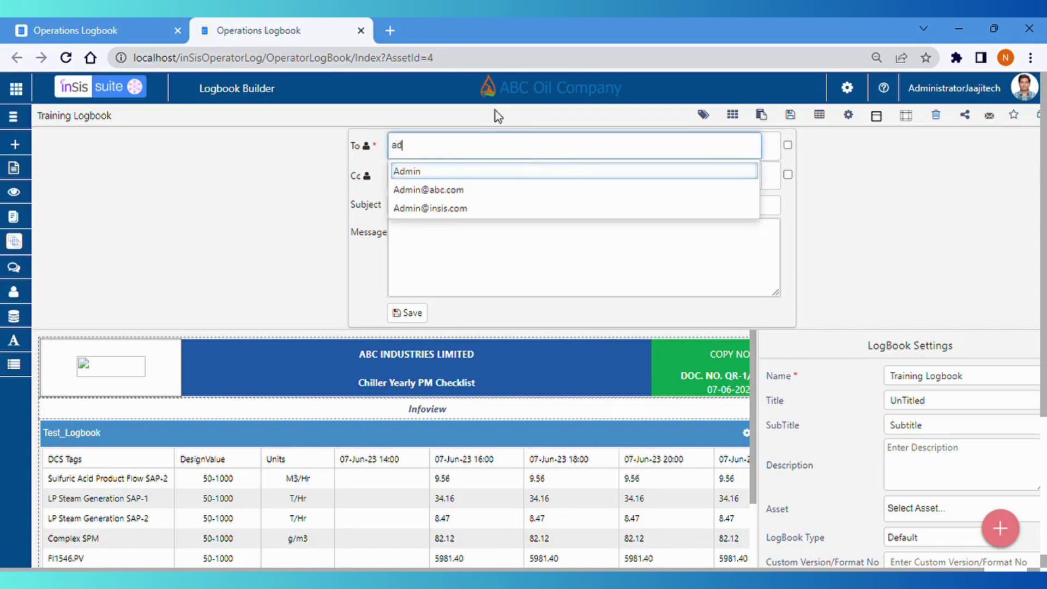
left_click(468, 171)
left_click(485, 145)
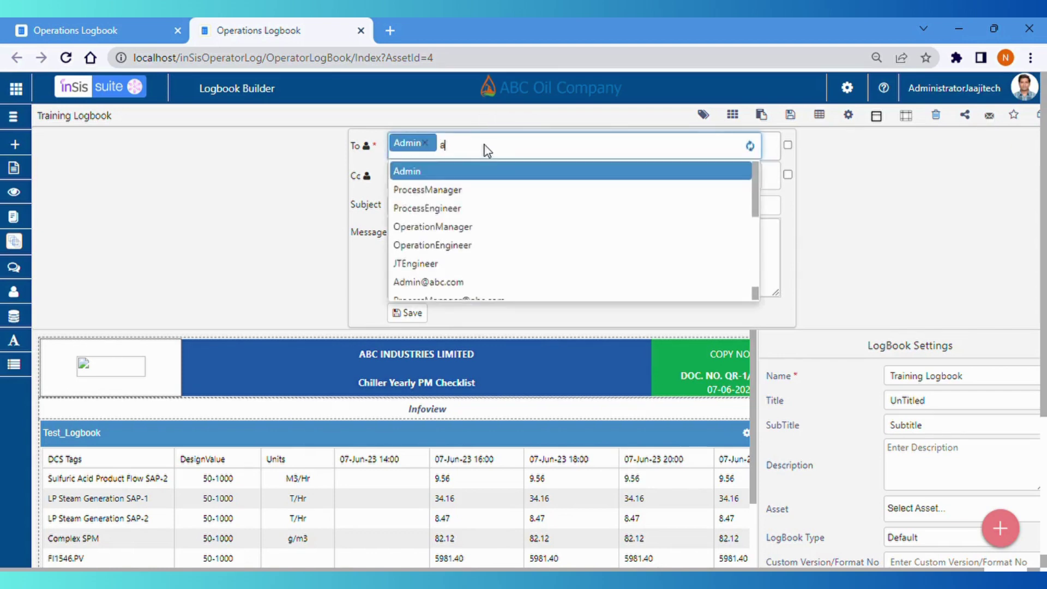
left_click(458, 187)
left_click(542, 146)
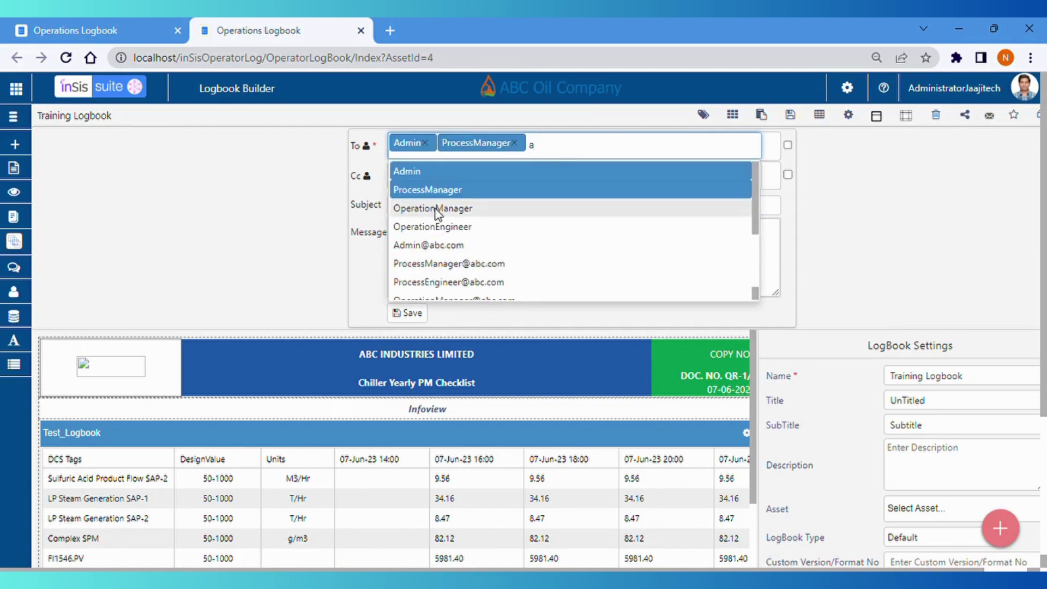
left_click(435, 208)
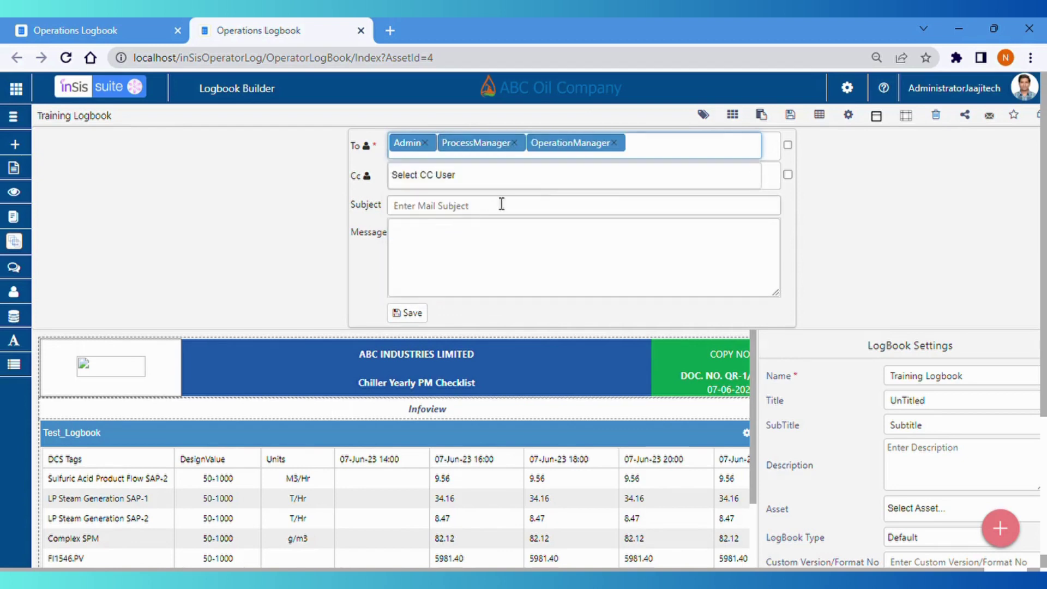
Step: Leave the user group option off, save the email settings and save the Training Logbook
left_click(788, 145)
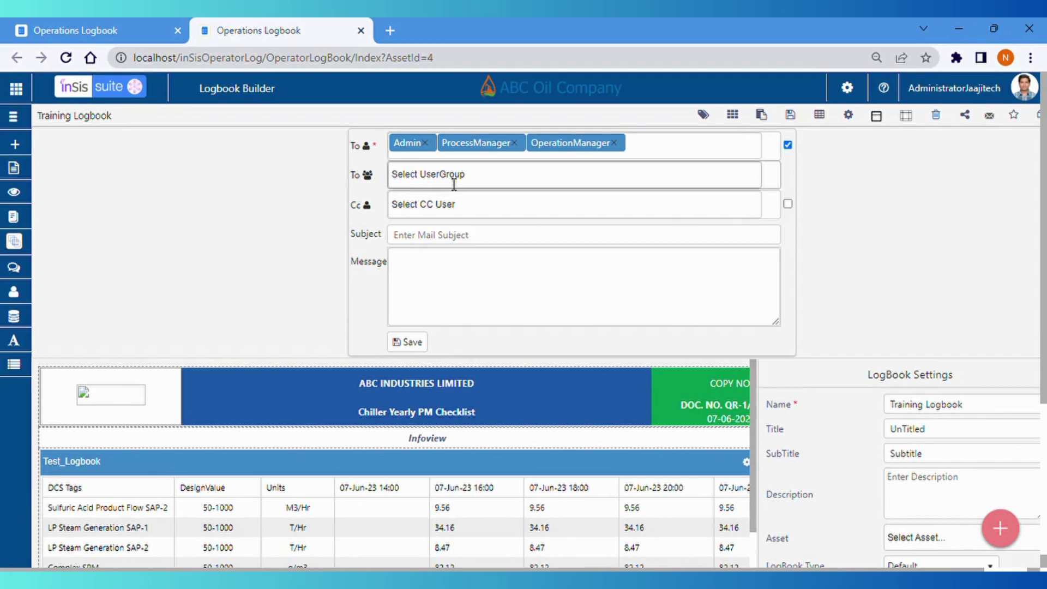
left_click(790, 144)
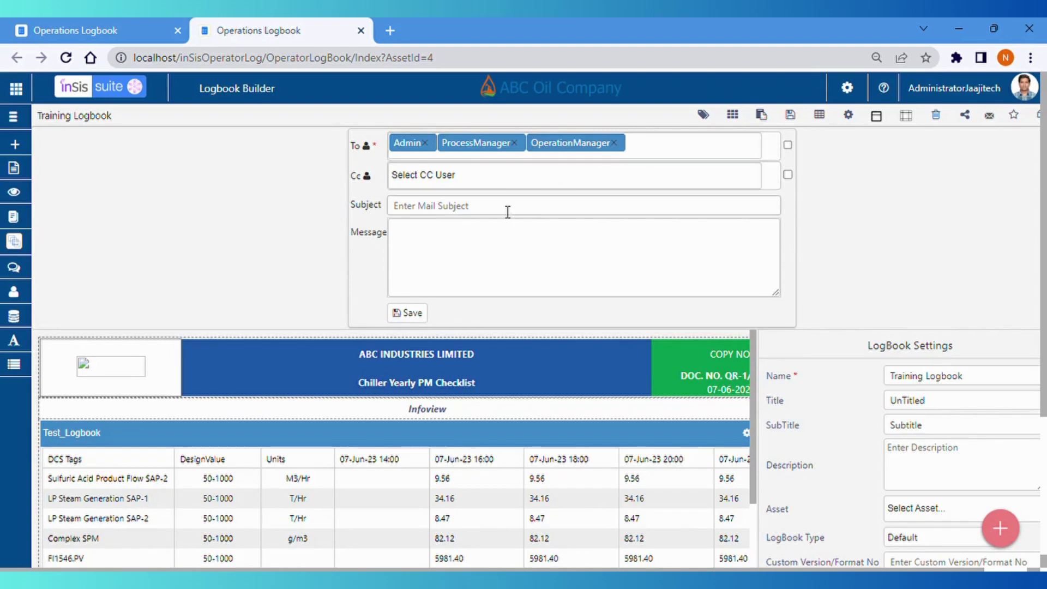
left_click(469, 210)
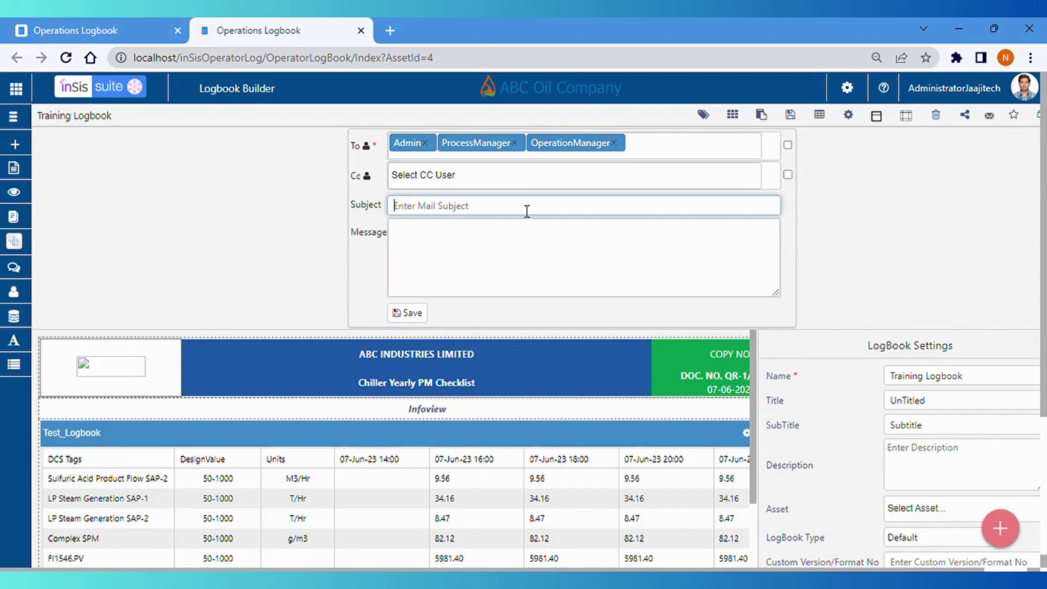
left_click(508, 269)
double_click(507, 269)
left_click(631, 278)
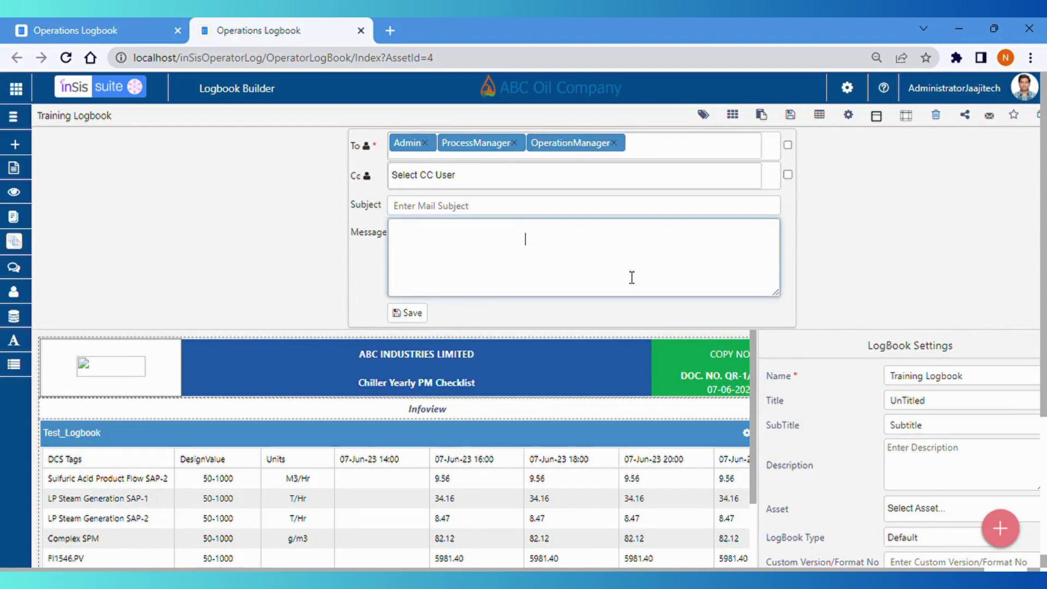
left_click(424, 320)
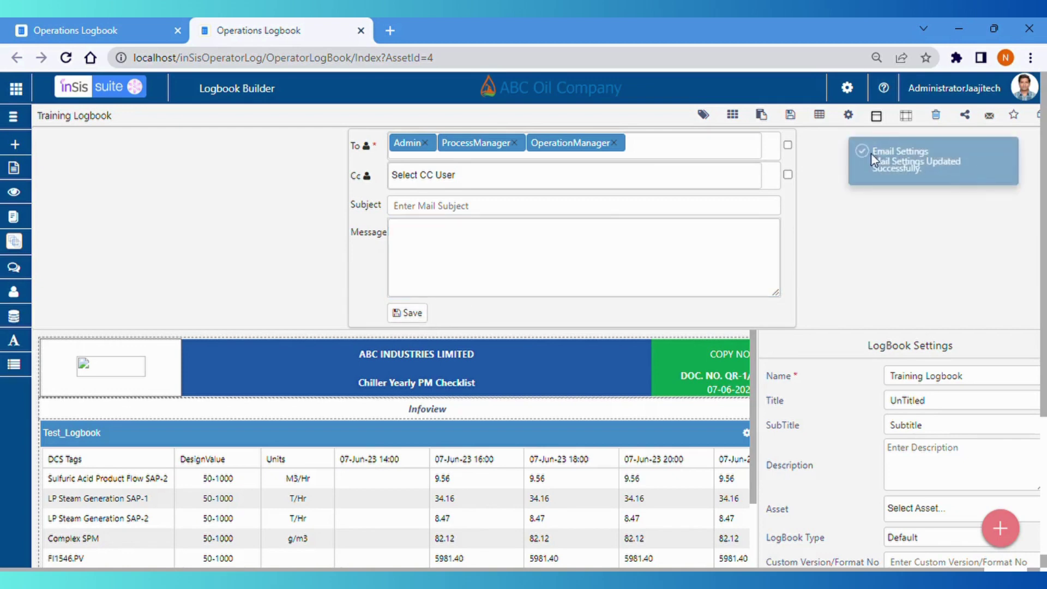
left_click(791, 116)
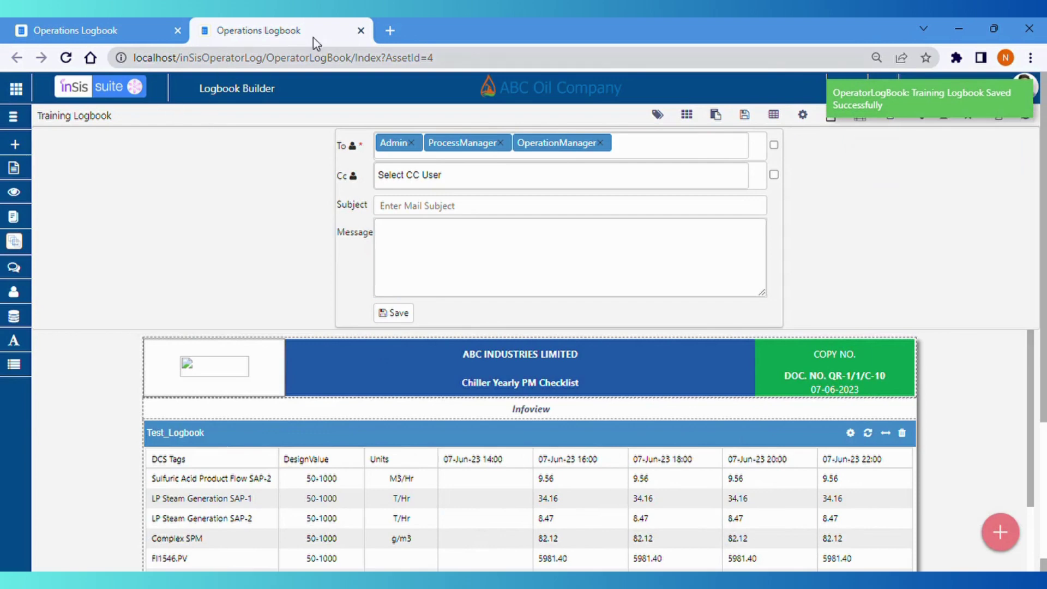
Step: Reload the page, filter to ABC Oil Company's logbooks and open the Training Logbook
left_click(361, 31)
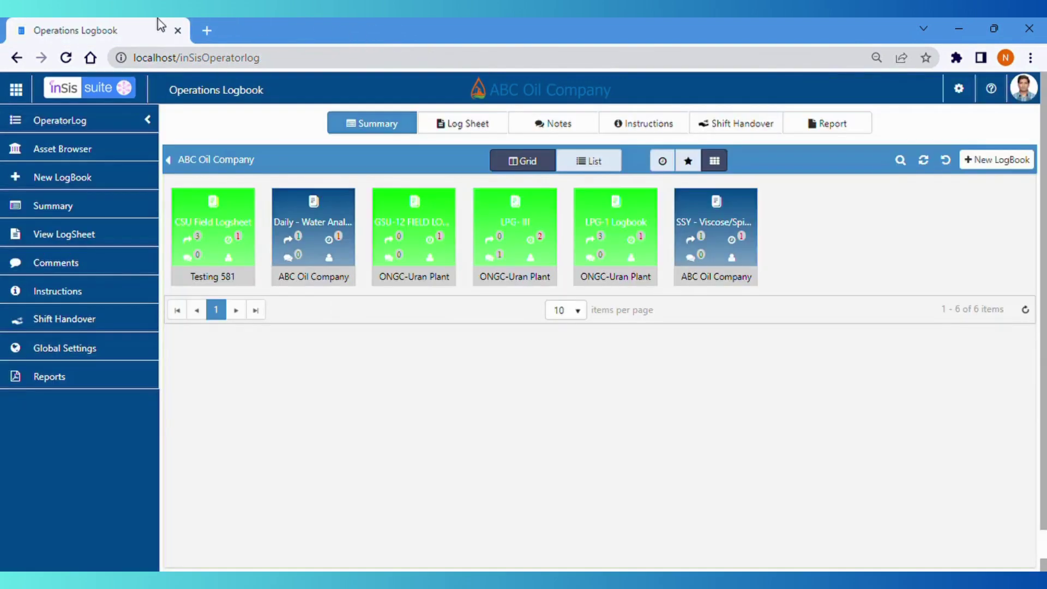
left_click(67, 62)
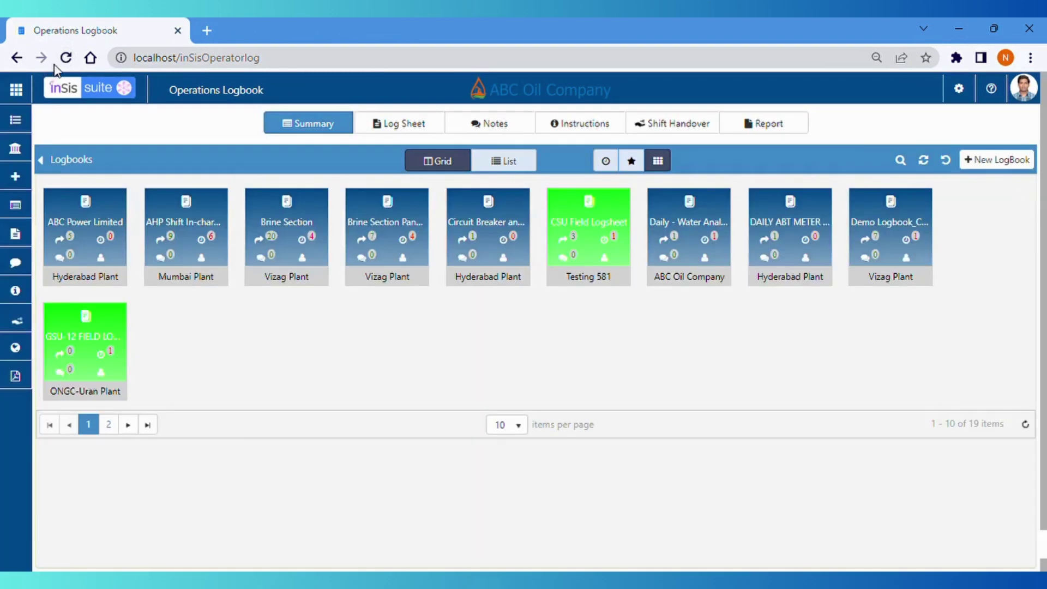
left_click(15, 147)
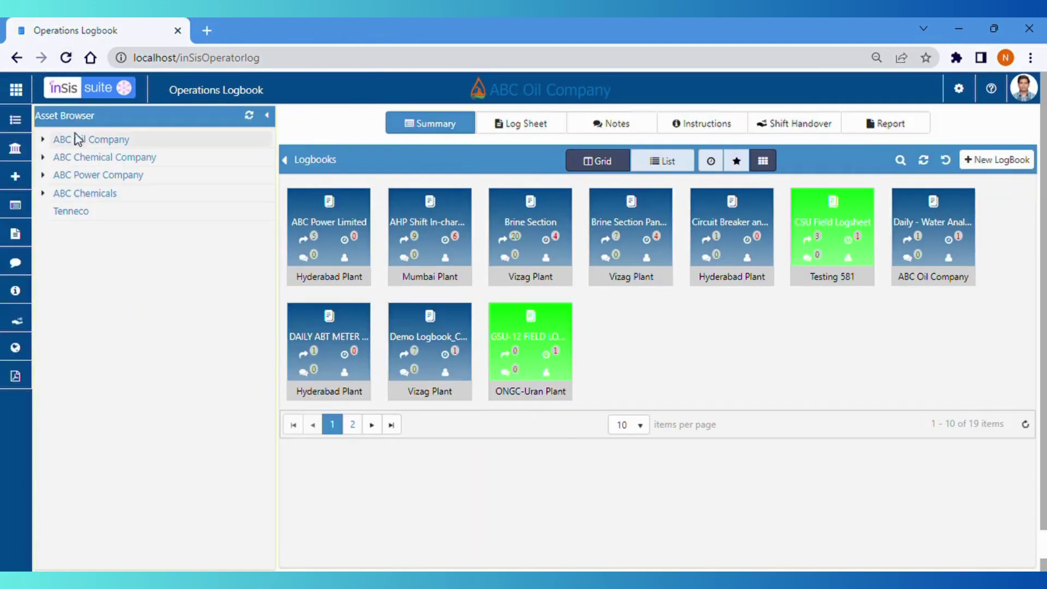
left_click(106, 143)
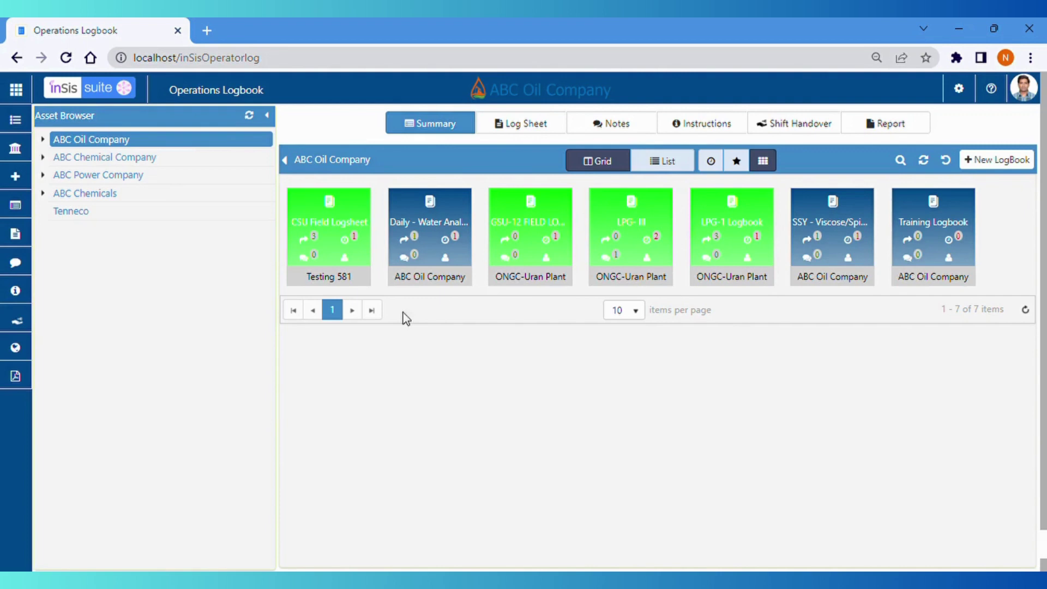
left_click(267, 115)
left_click(697, 234)
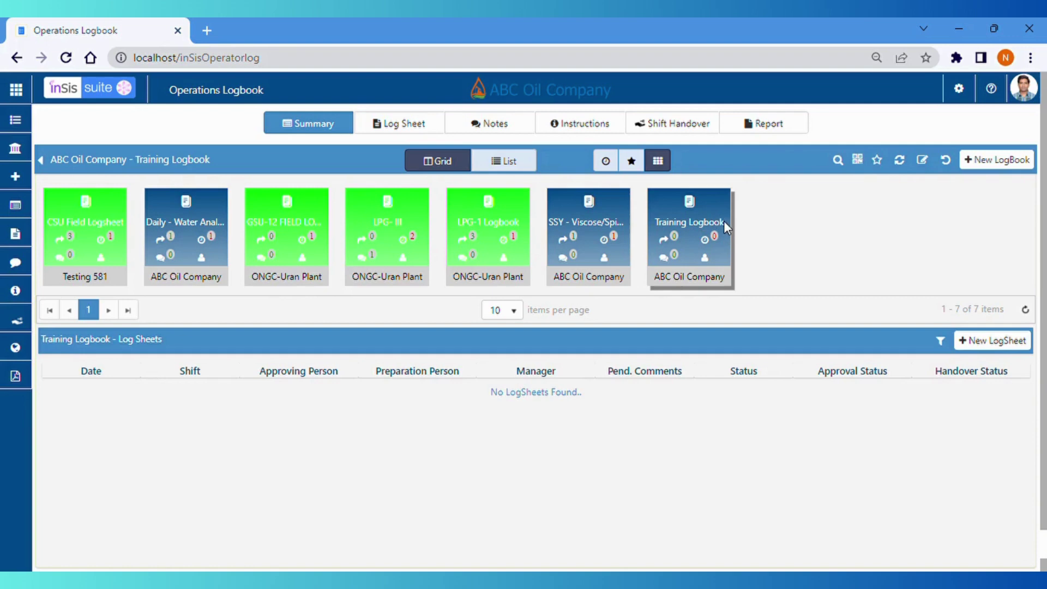
Step: Start a new SHIFT A log sheet with the administrator as preparation person
left_click(1016, 345)
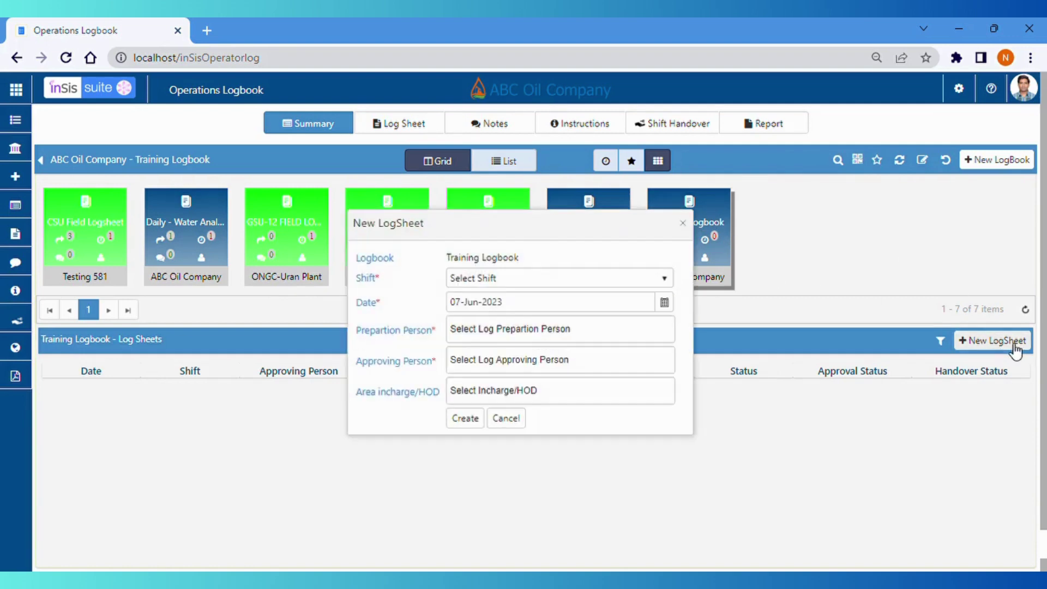
left_click(640, 290)
left_click(585, 319)
left_click(562, 338)
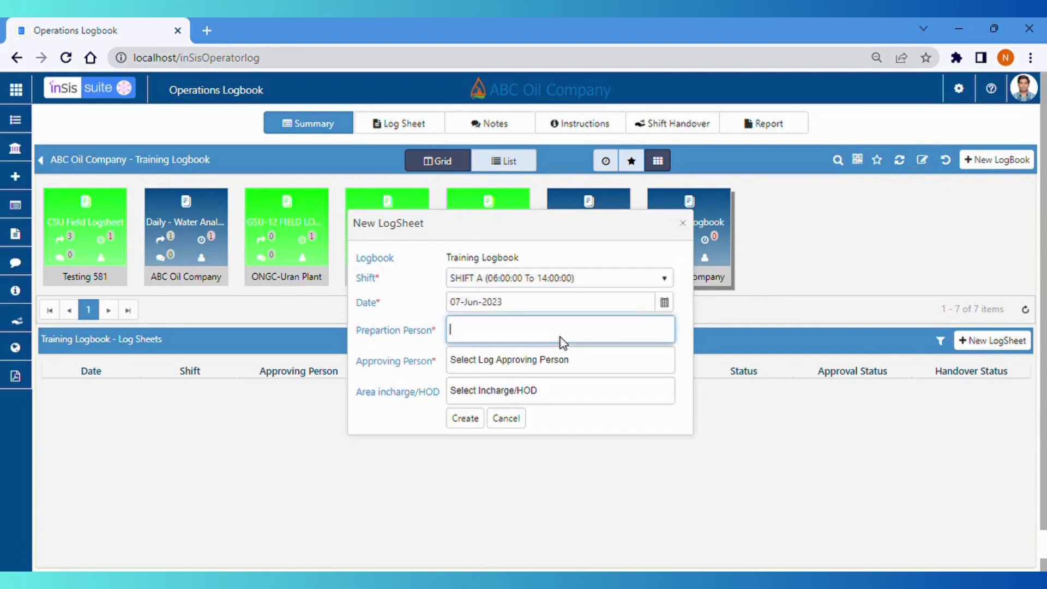
type("z")
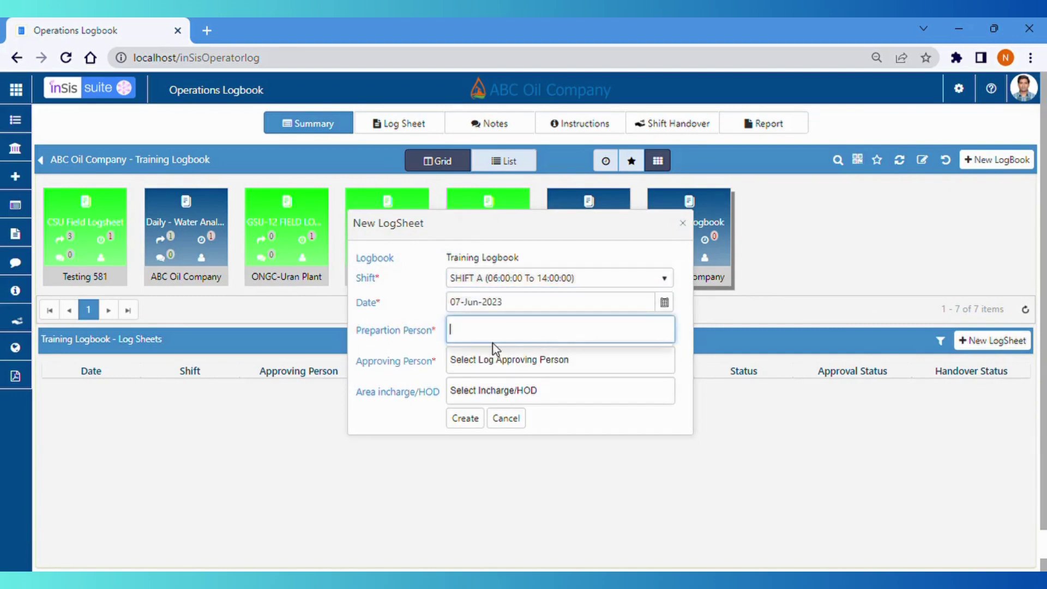
type("a")
left_click(500, 362)
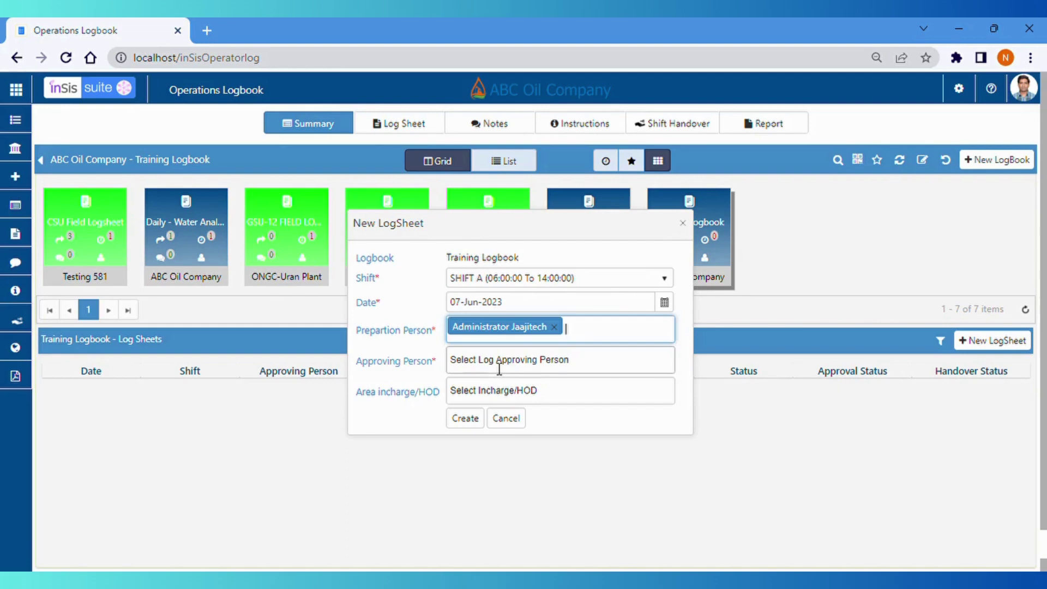
Step: Set Operations Engineer as approving and area incharge person, create the sheet, and open it
left_click(499, 369)
type("o")
left_click(488, 386)
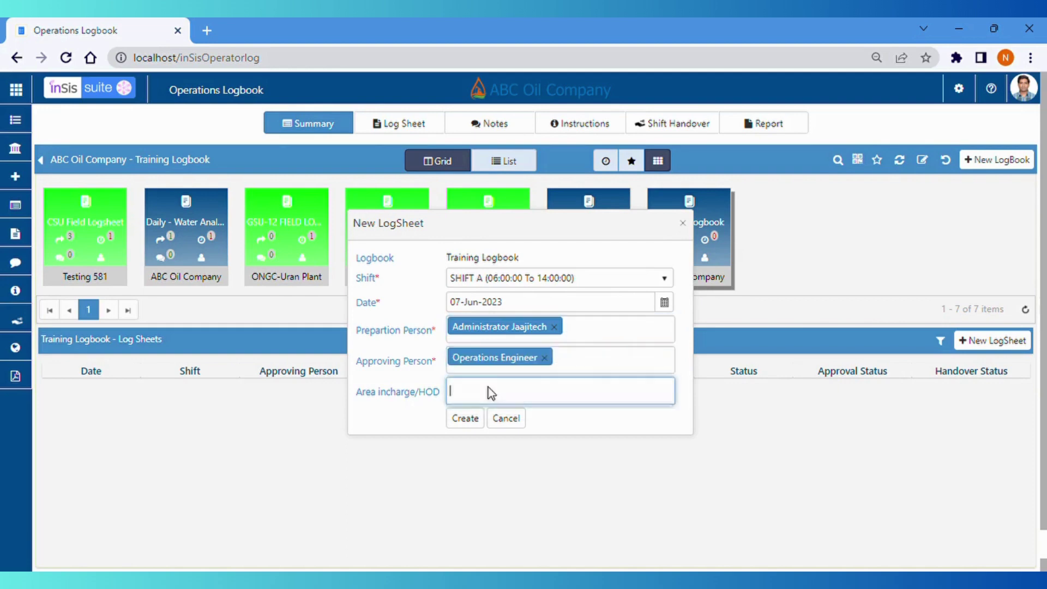
type("a")
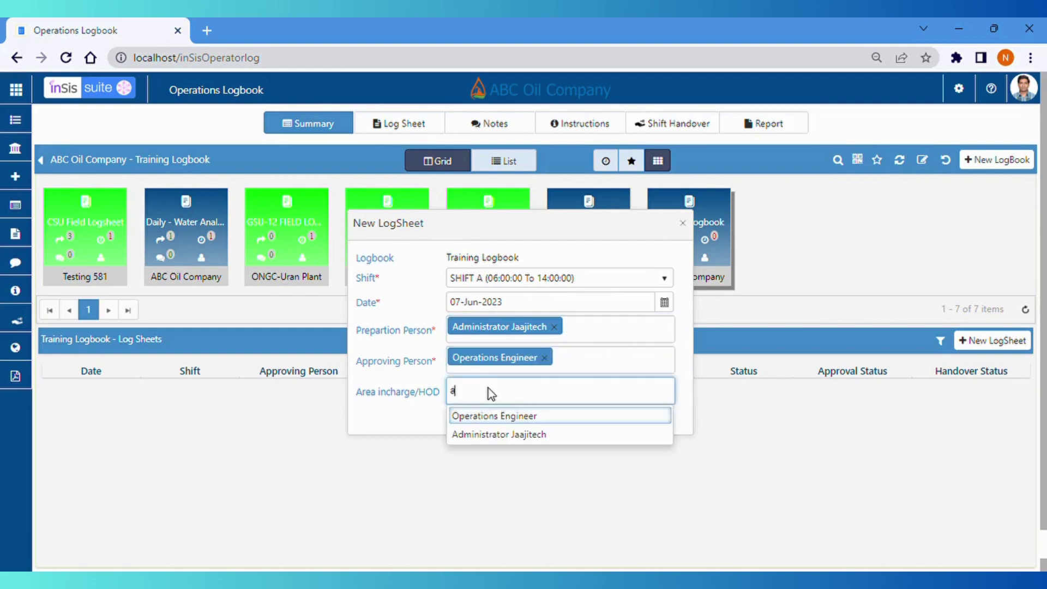
left_click(496, 418)
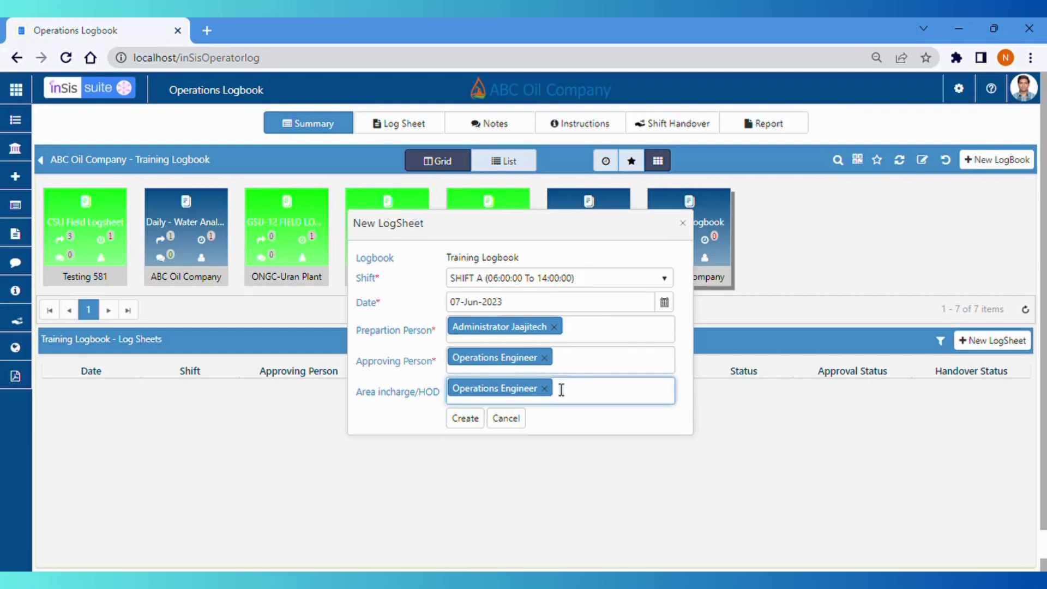
key("BackSpace")
type("a")
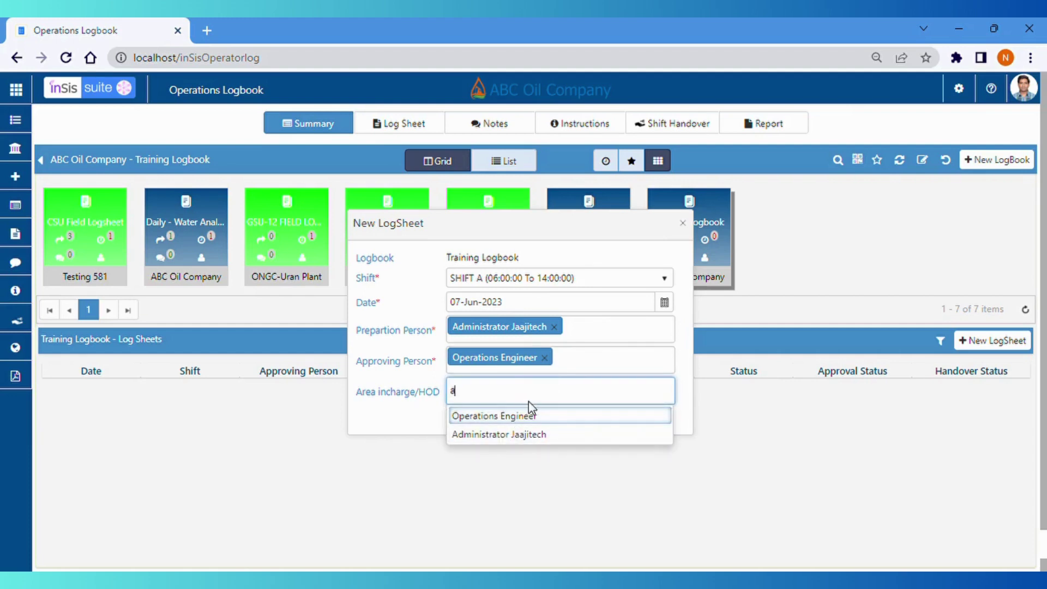
key("BackSpace")
type("p")
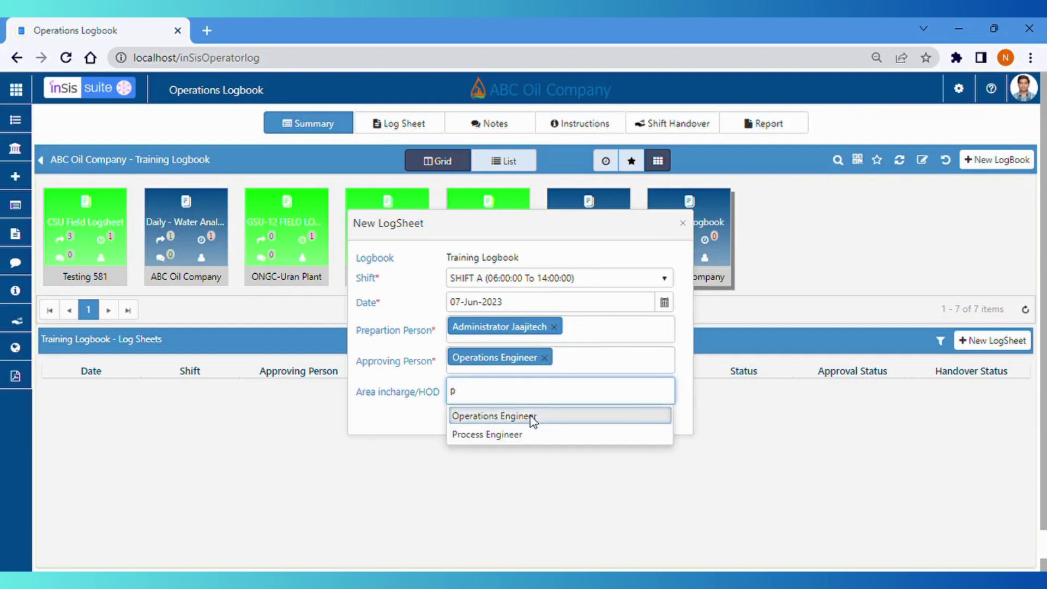
left_click(532, 418)
left_click(480, 422)
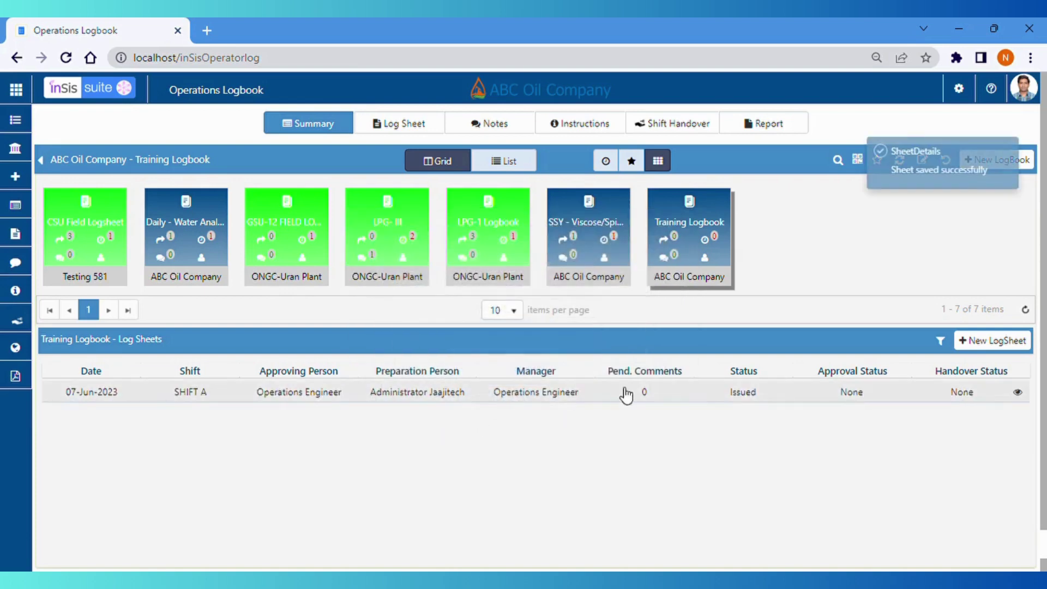
left_click(1019, 394)
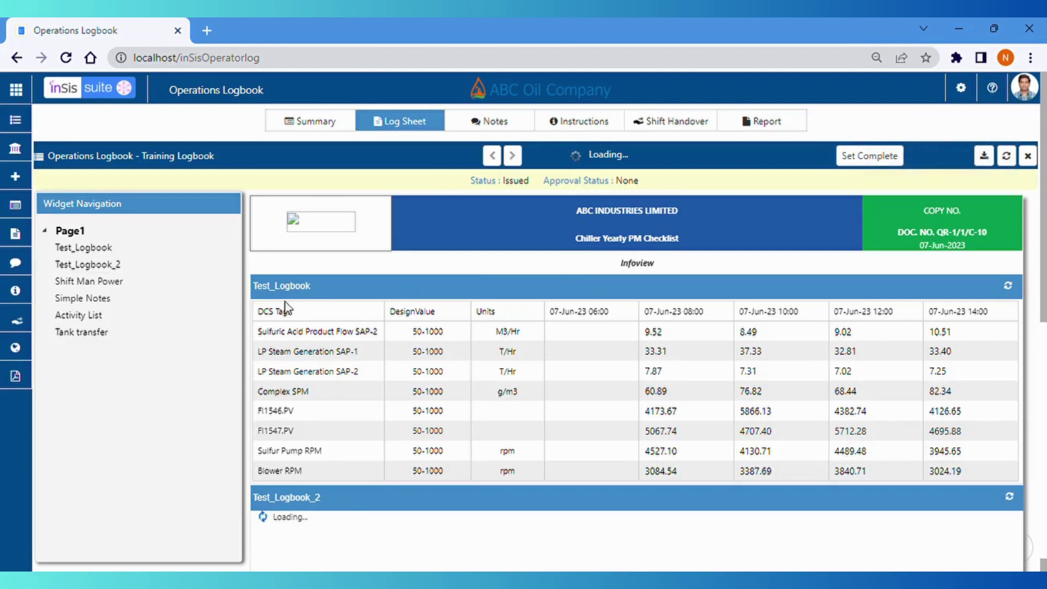
Step: Scroll through the 07-Jun-2023 SHIFT A log sheet to review its readings
scroll(821, 281, "down", 3)
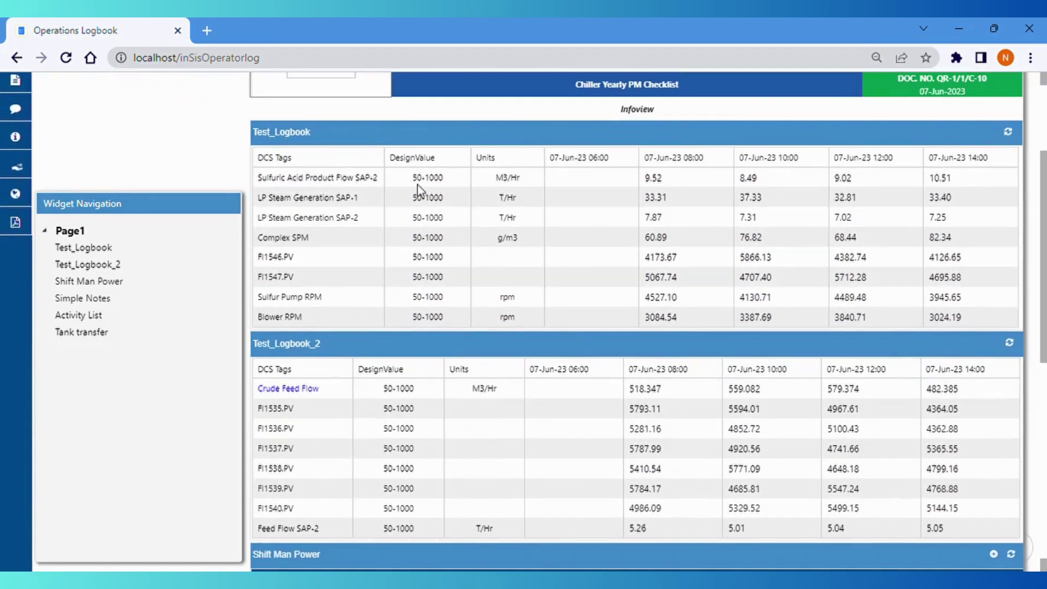
scroll(598, 149, "up", 3)
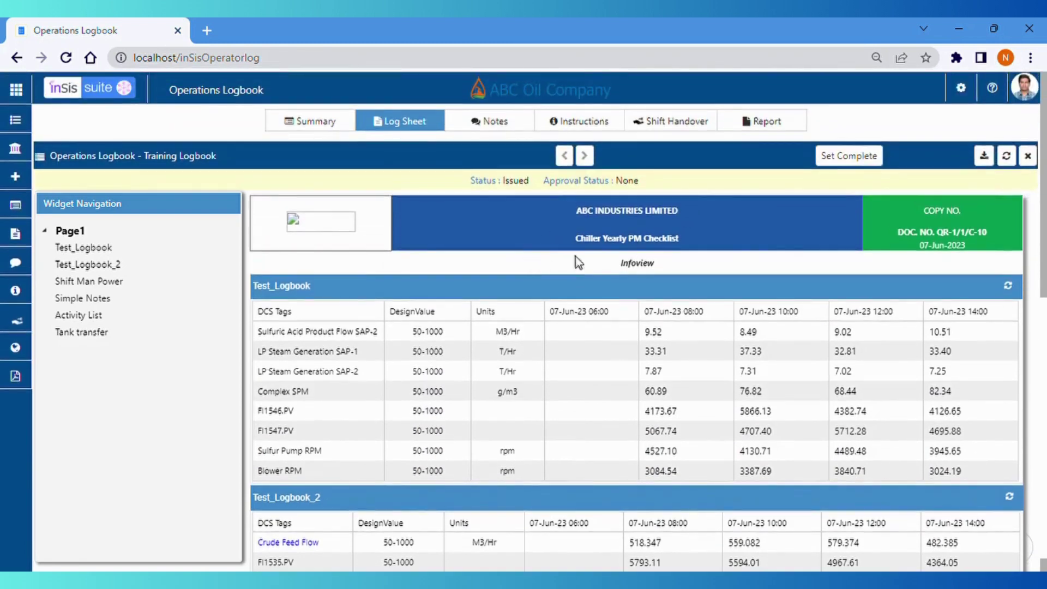
scroll(682, 251, "down", 6)
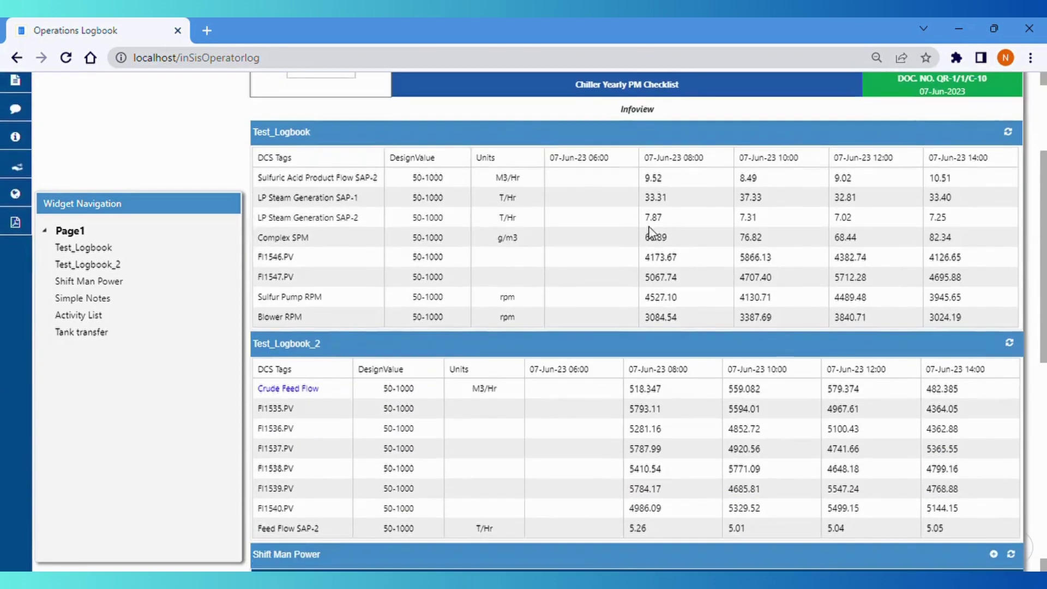
scroll(641, 351, "down", 3)
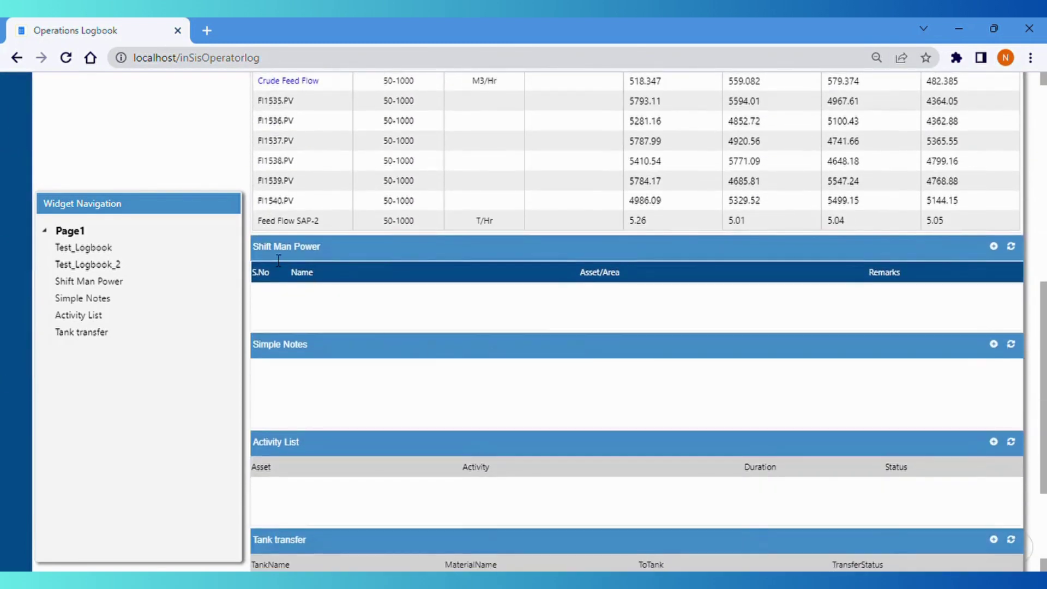
scroll(545, 278, "down", 2)
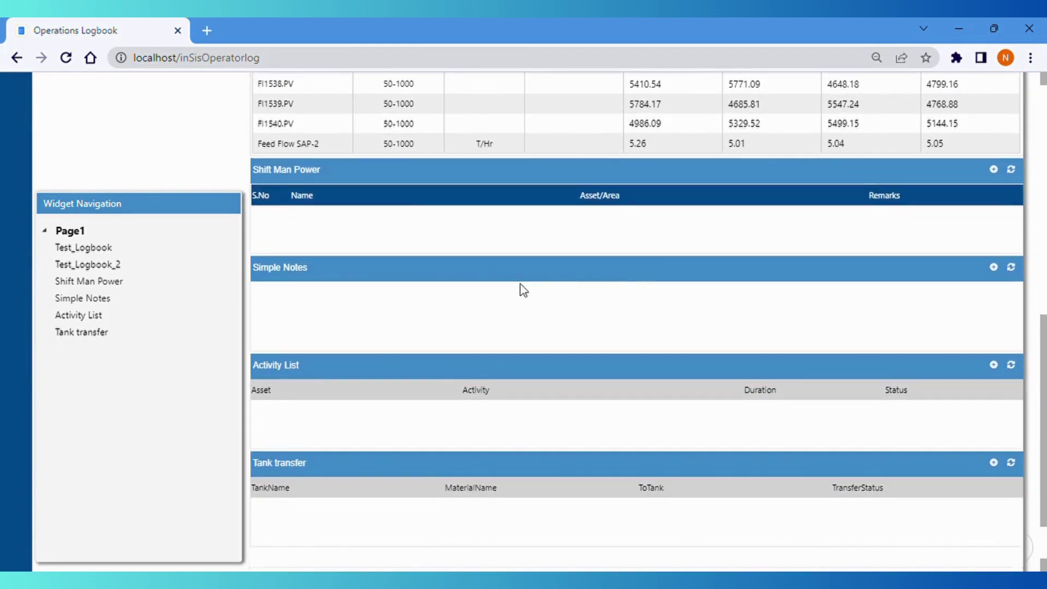
scroll(556, 354, "down", 2)
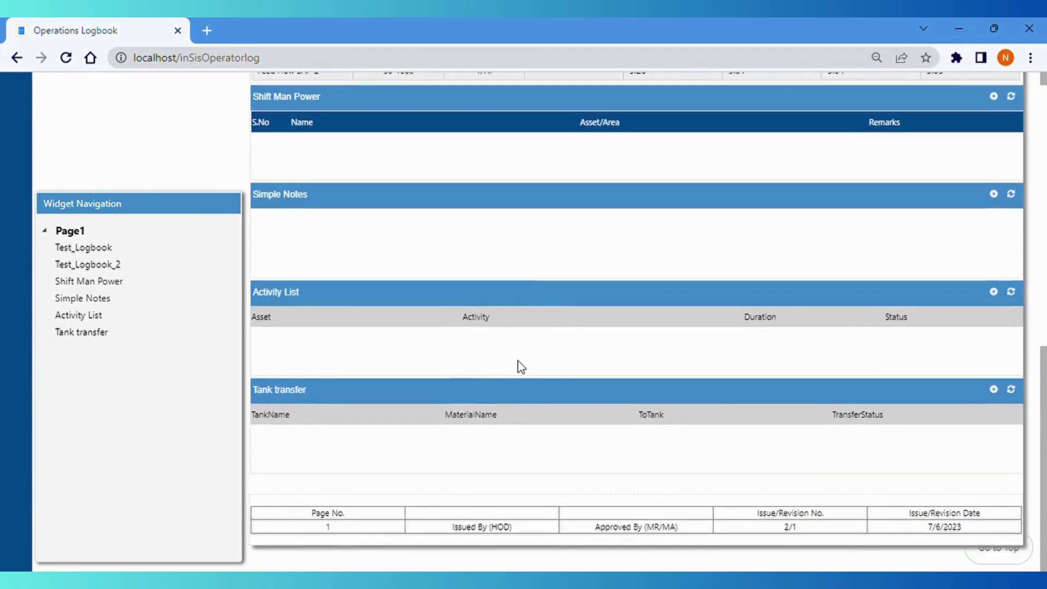
scroll(545, 424, "up", 8)
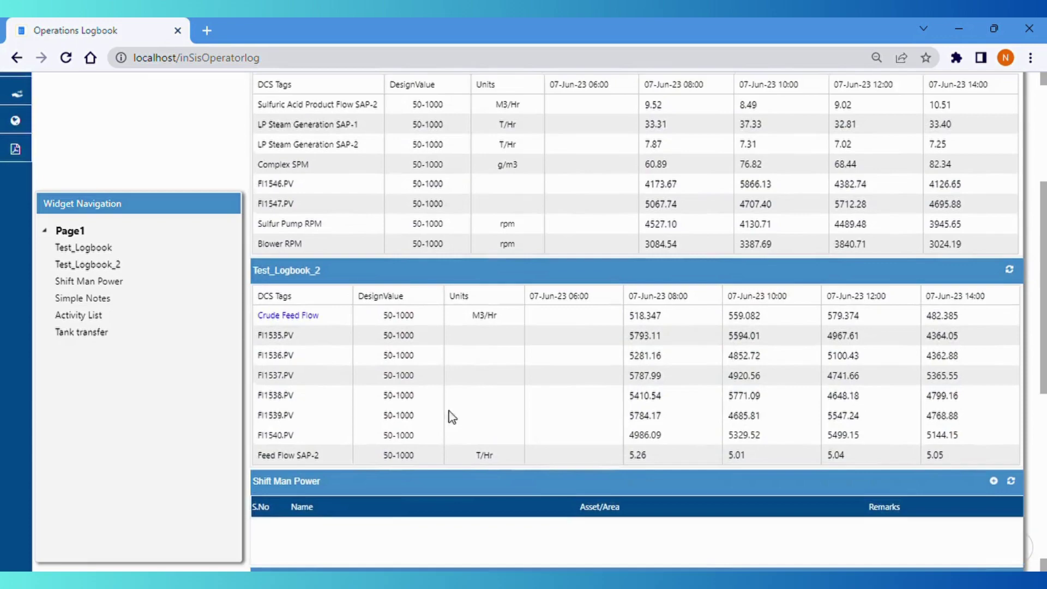
Step: Jump through Tank transfer, Activity List, Simple Notes, Shift Man Power and Test_Logbook sections, then return to Summary
left_click(96, 338)
left_click(90, 315)
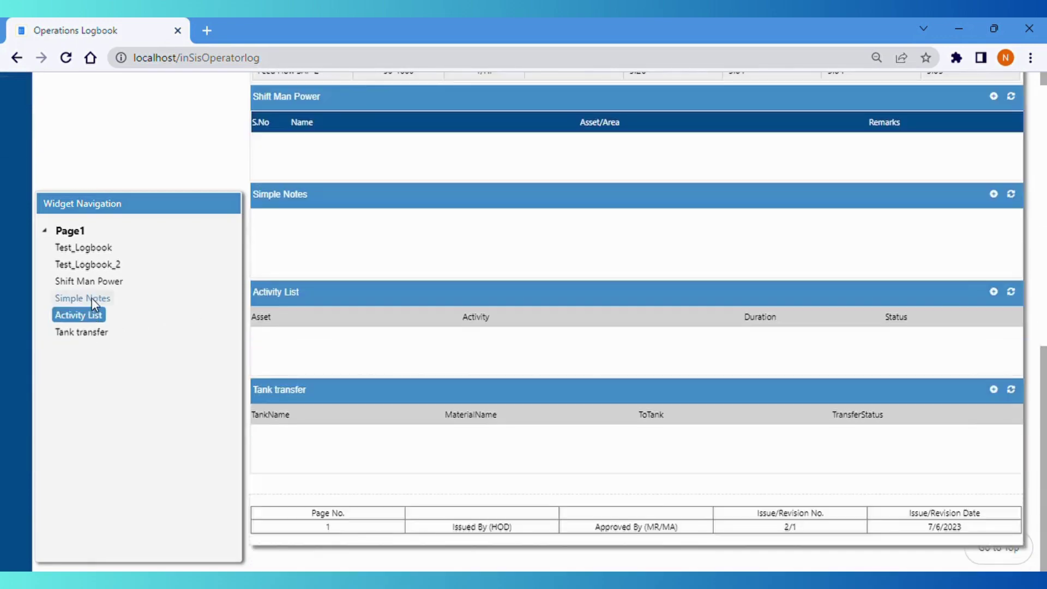
left_click(92, 298)
left_click(96, 281)
left_click(97, 267)
left_click(100, 248)
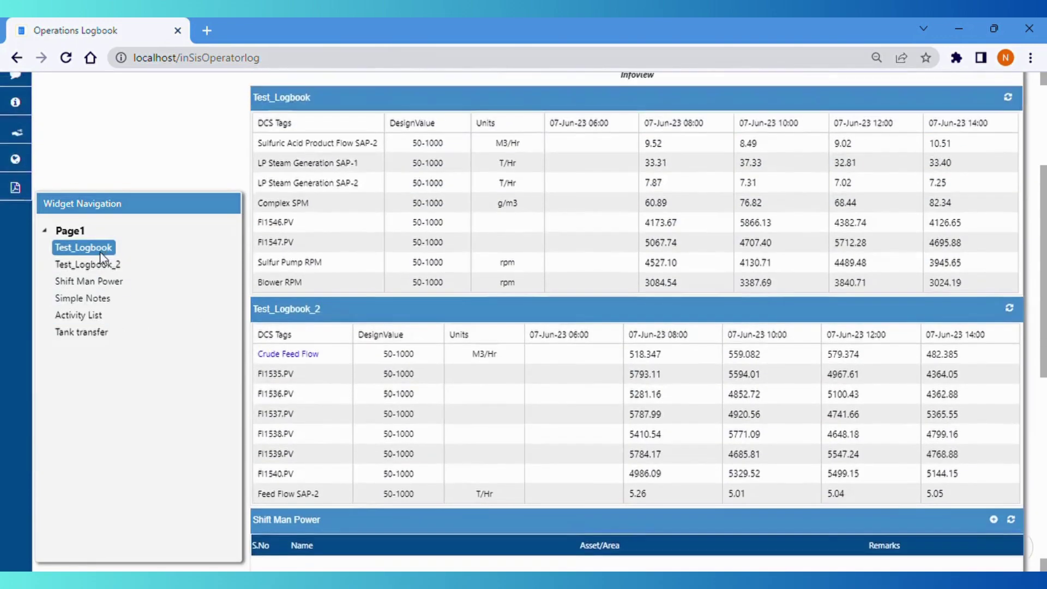
scroll(433, 357, "up", 3)
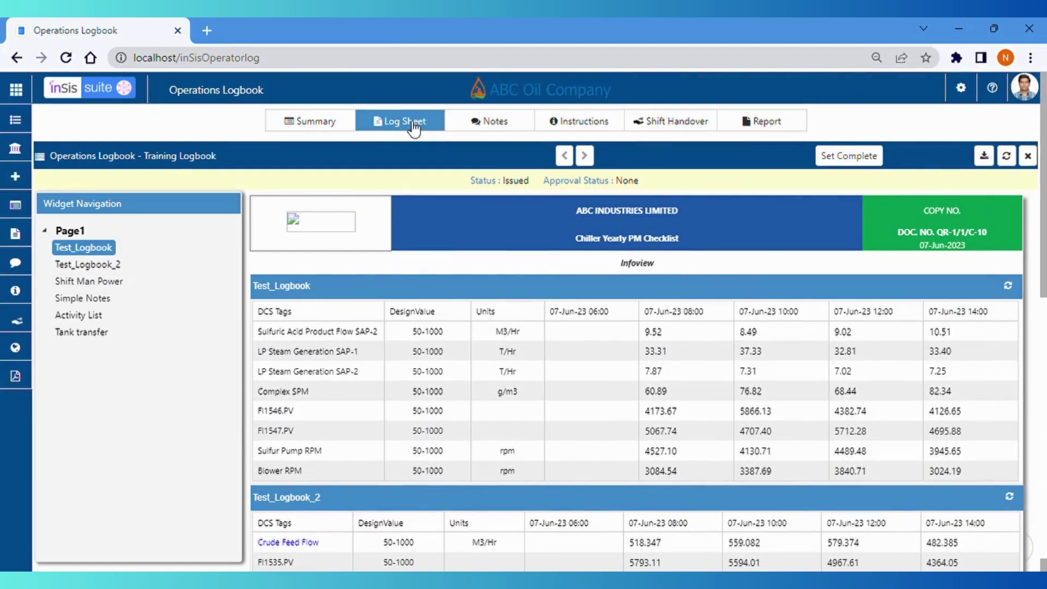
left_click(349, 132)
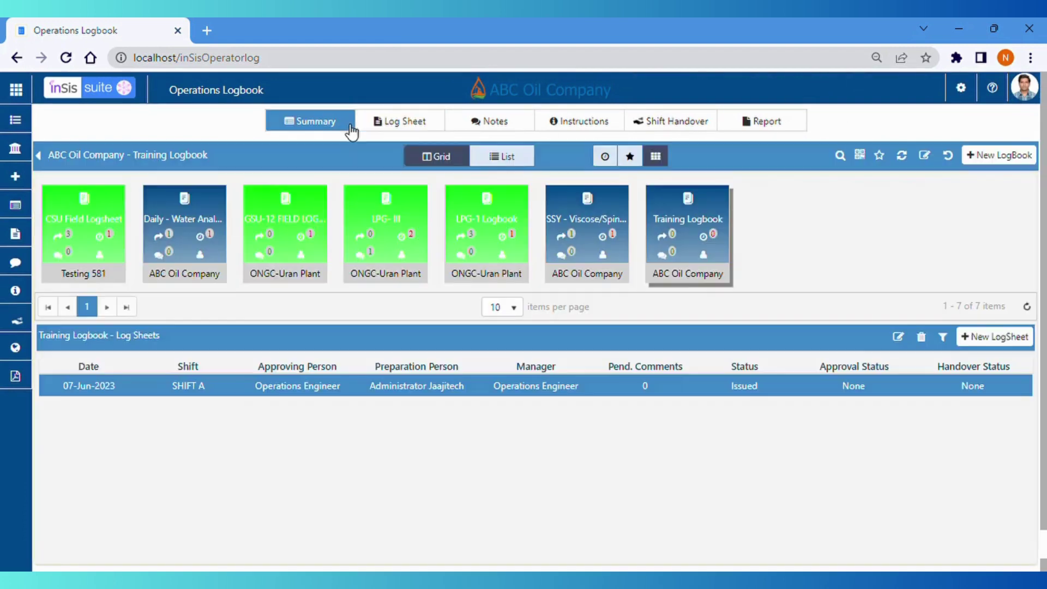